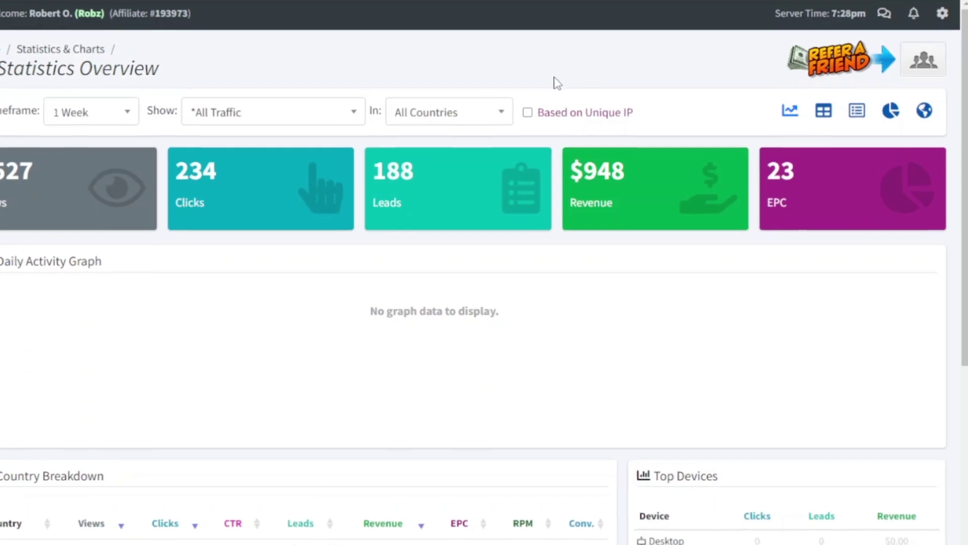
- Examine the United States offers in the My Offers list, comparing their payouts, network conversion rates and earnings per click
drag(559, 168, 614, 166)
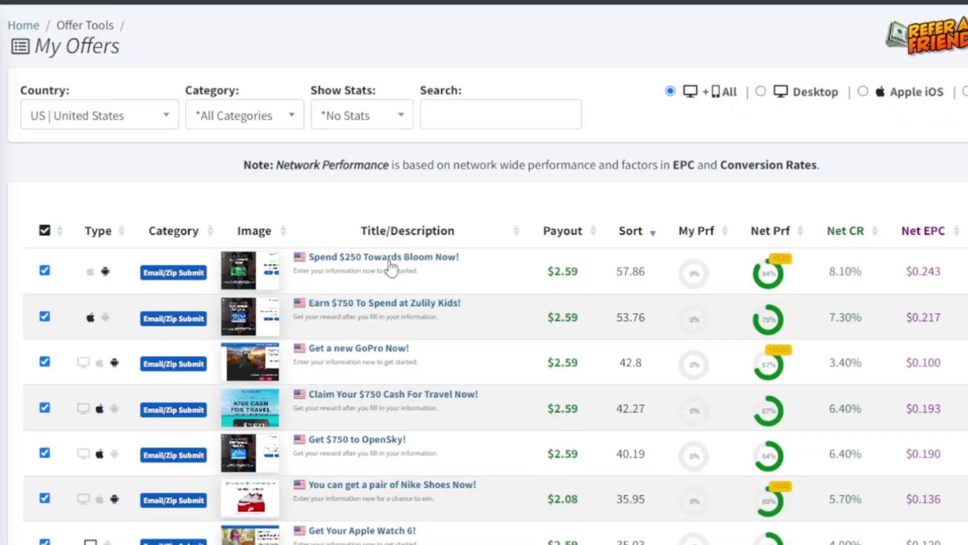
scroll(383, 260, down, 2)
scroll(379, 241, down, 2)
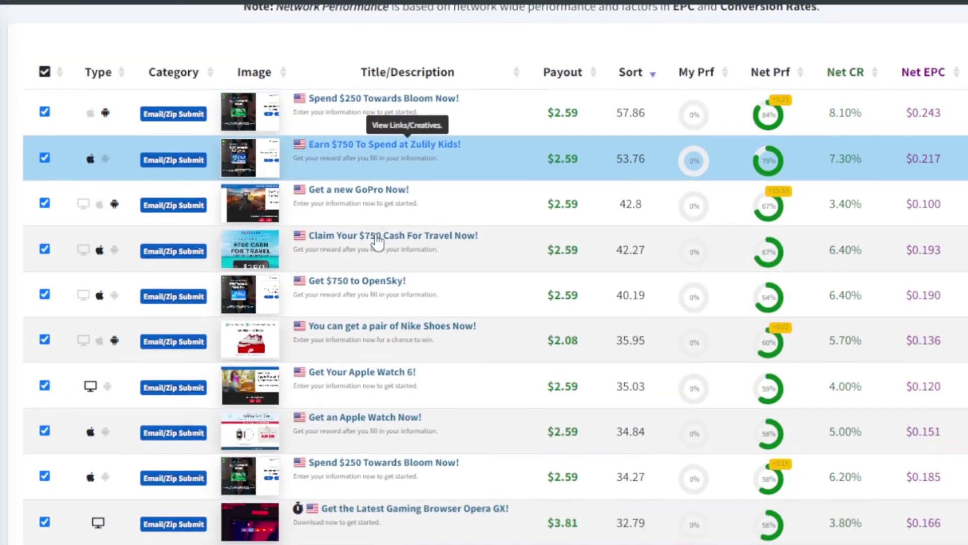
scroll(378, 217, down, 2)
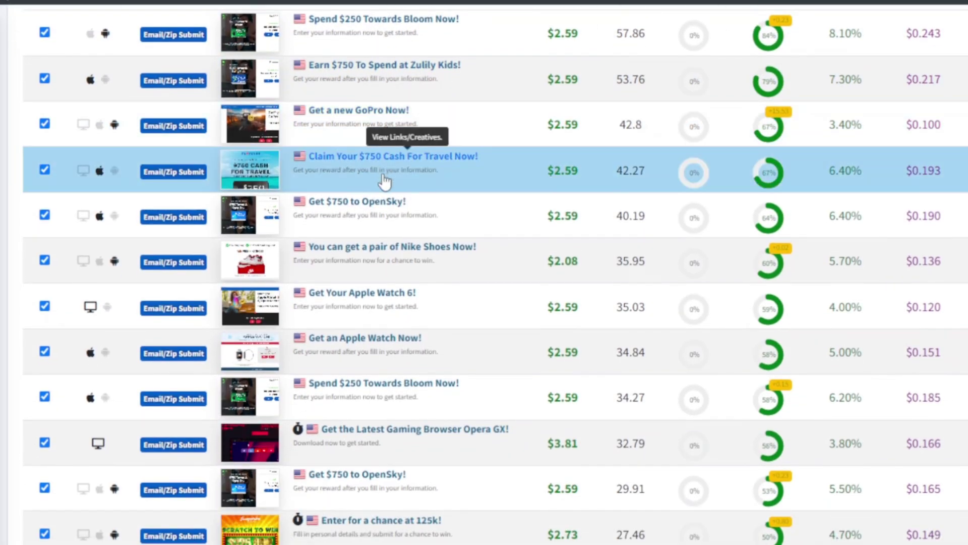
scroll(381, 169, down, 2)
scroll(380, 163, down, 1)
scroll(380, 160, down, 1)
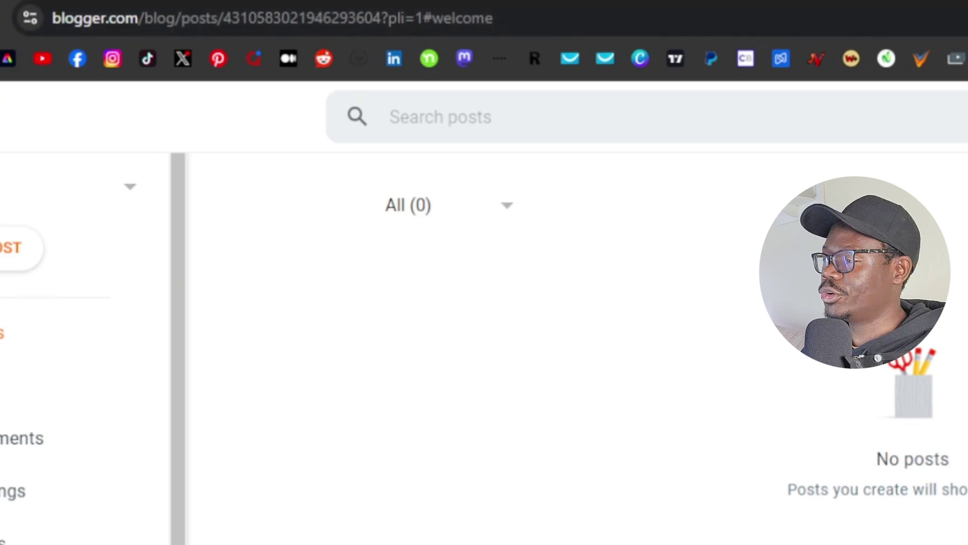
- Open Blogger from the Google apps in a new browser tab and start a new post in the French Offer blog
key(ctrl+t)
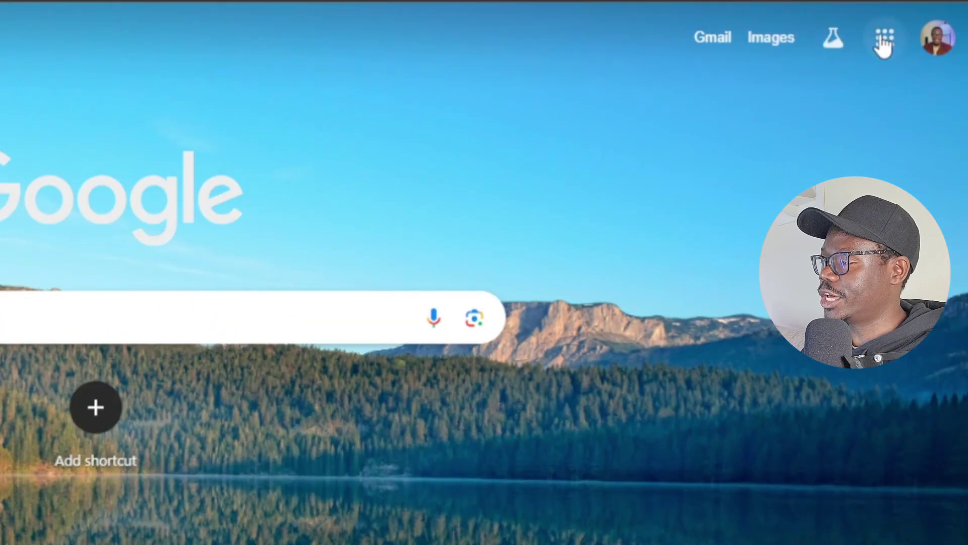
click(883, 39)
scroll(726, 315, down, 12)
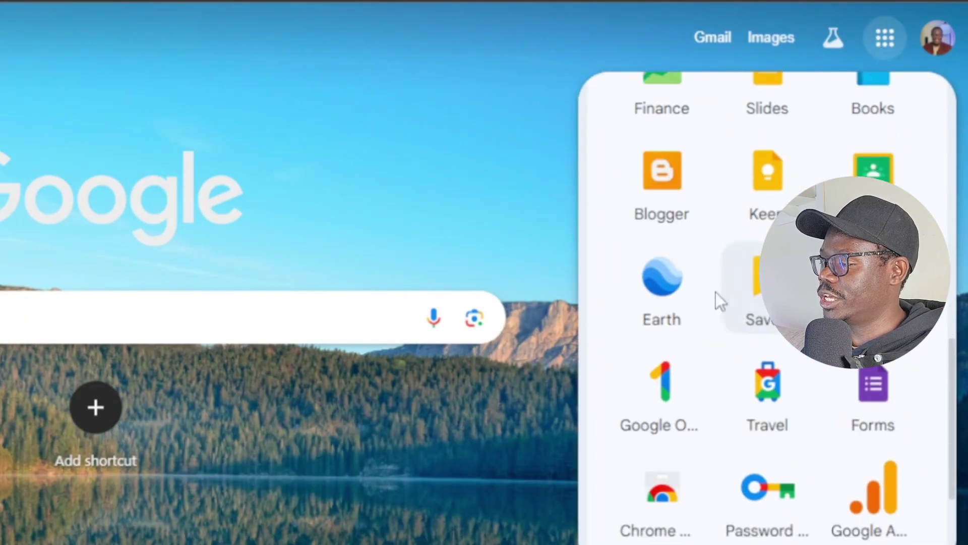
scroll(716, 298, up, 2)
click(664, 318)
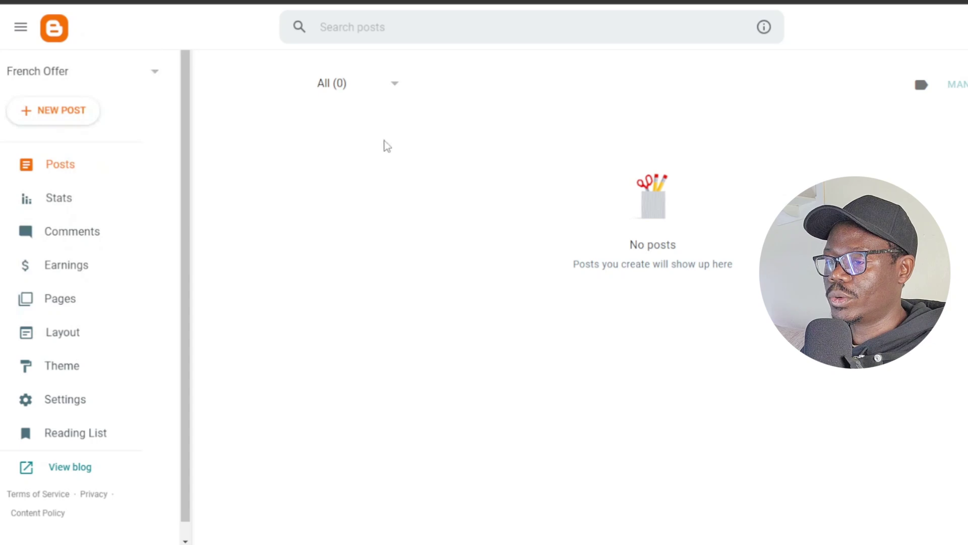
click(62, 118)
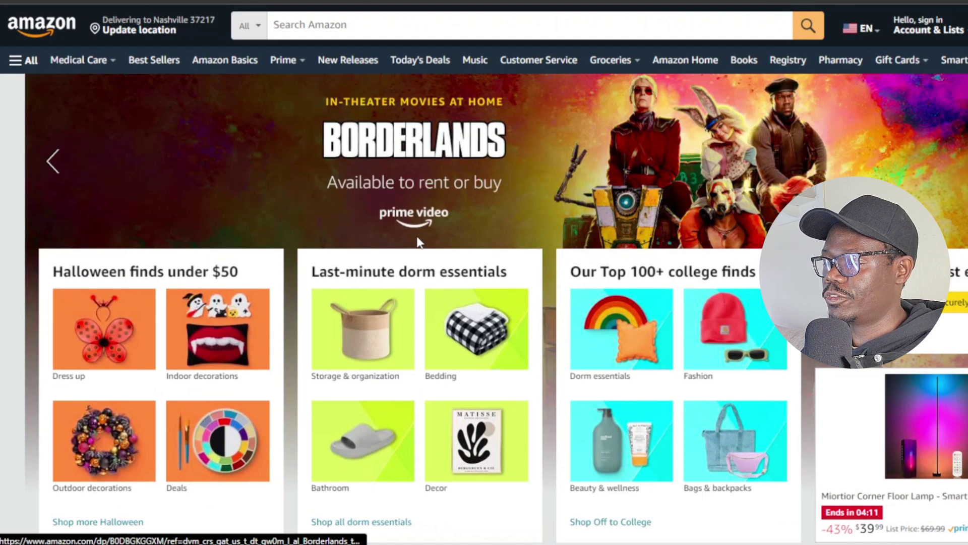
- Look through the Amazon home page's seasonal sections and best-seller categories for a blog topic
scroll(543, 245, down, 4)
scroll(544, 242, down, 5)
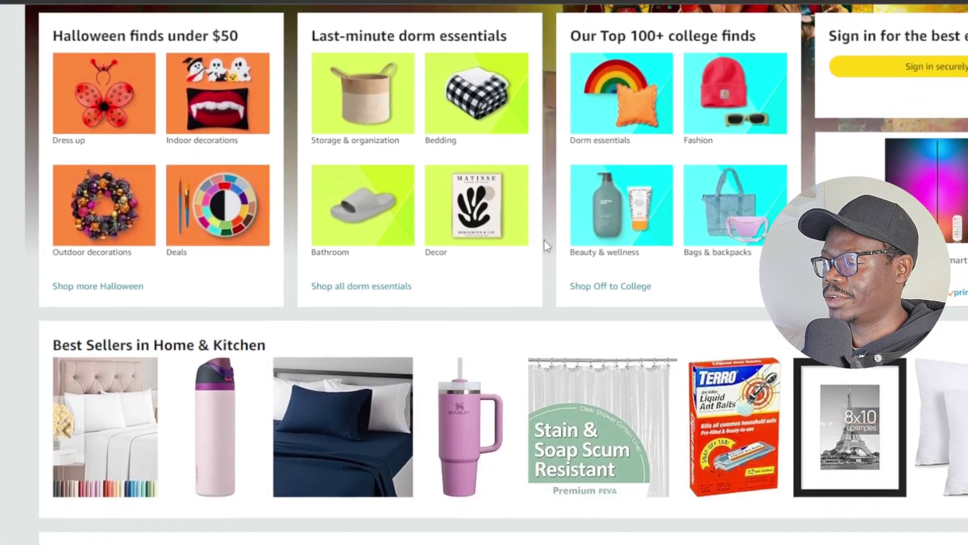
scroll(543, 242, up, 2)
scroll(545, 244, down, 8)
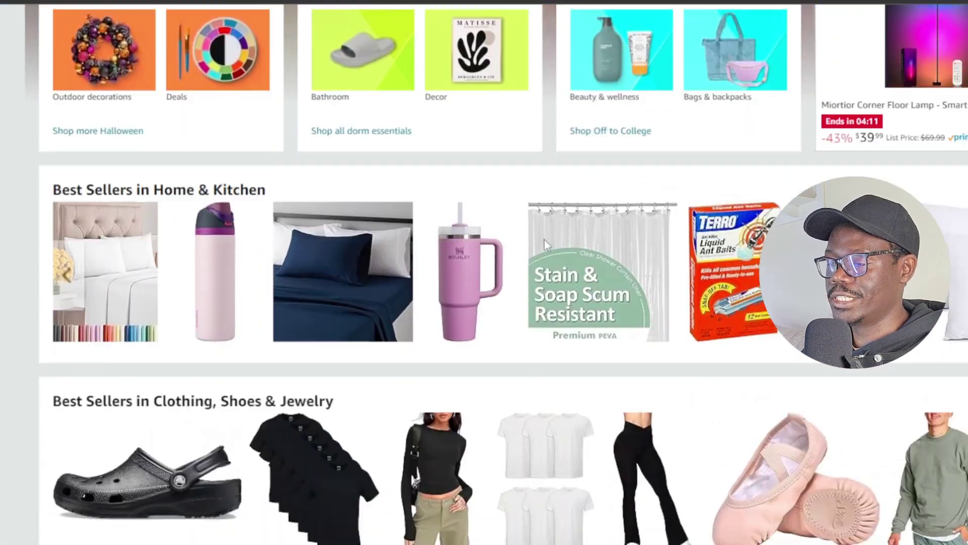
scroll(545, 244, down, 4)
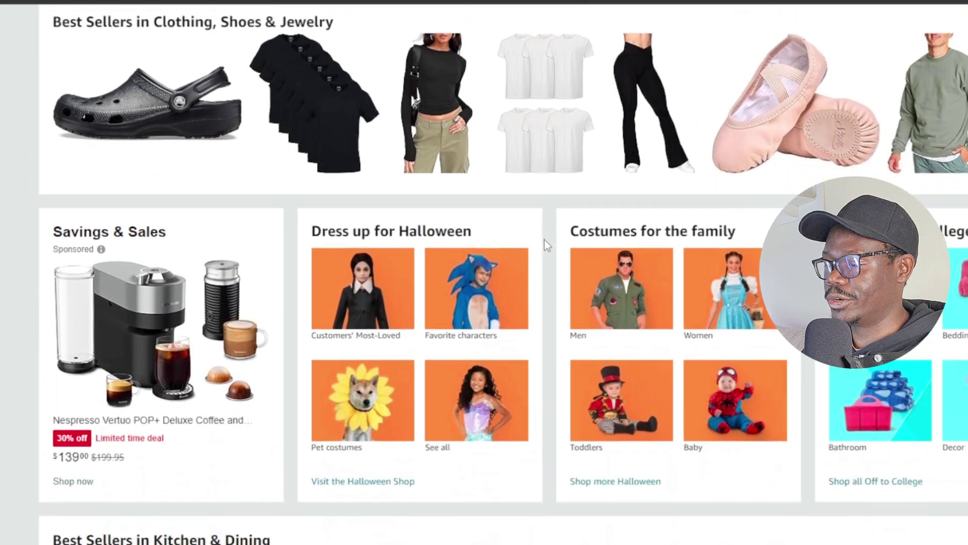
scroll(547, 237, down, 3)
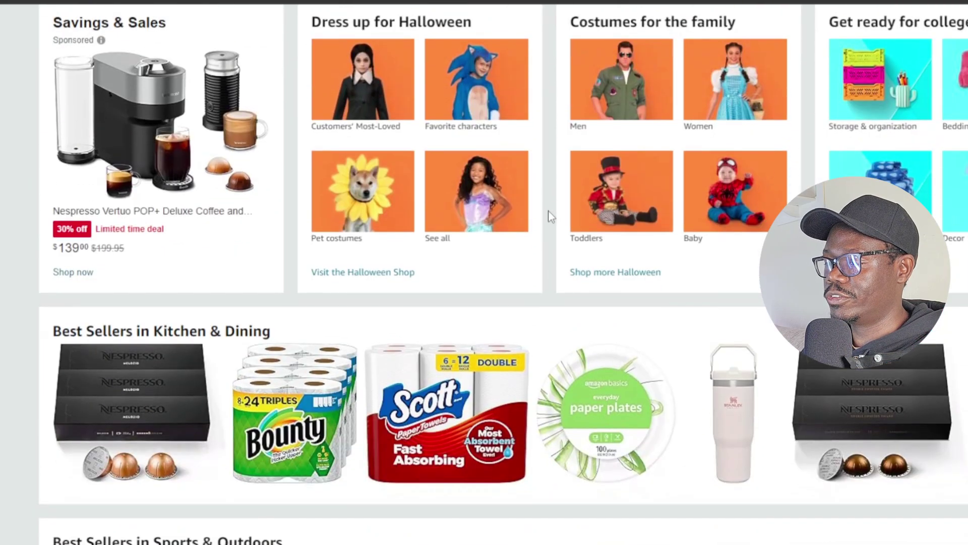
scroll(530, 153, up, 1)
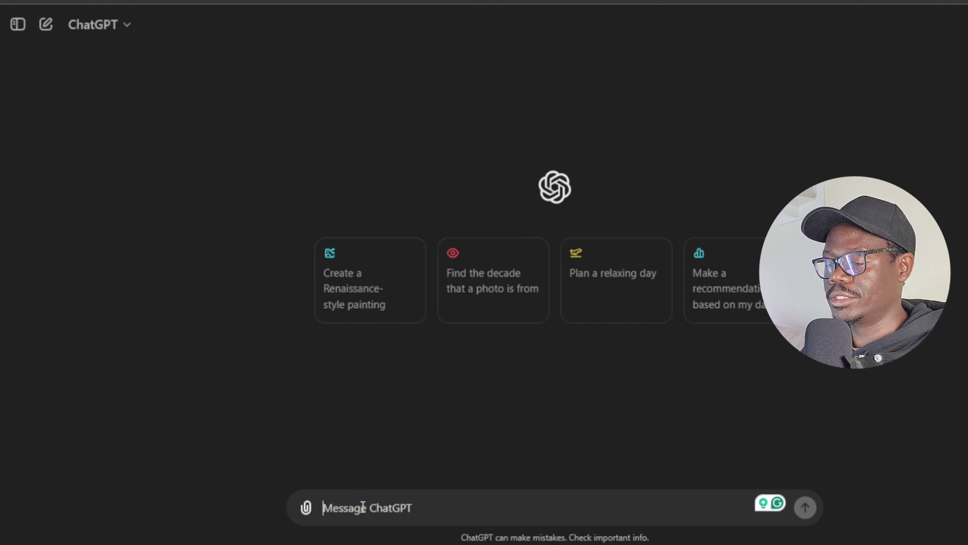
- Send ChatGPT the prompt "write an article on halloween" and read through the generated article
text(write an article on halloween)
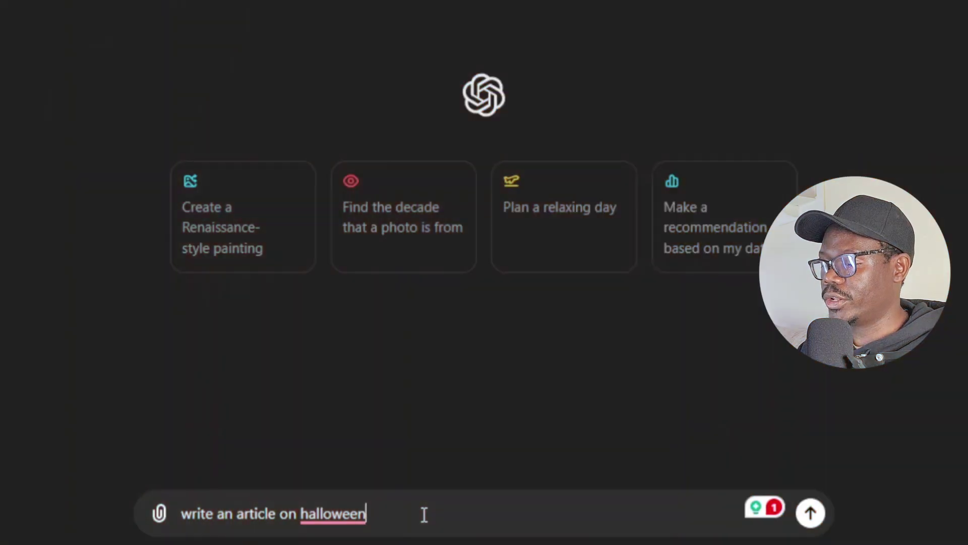
key(Return)
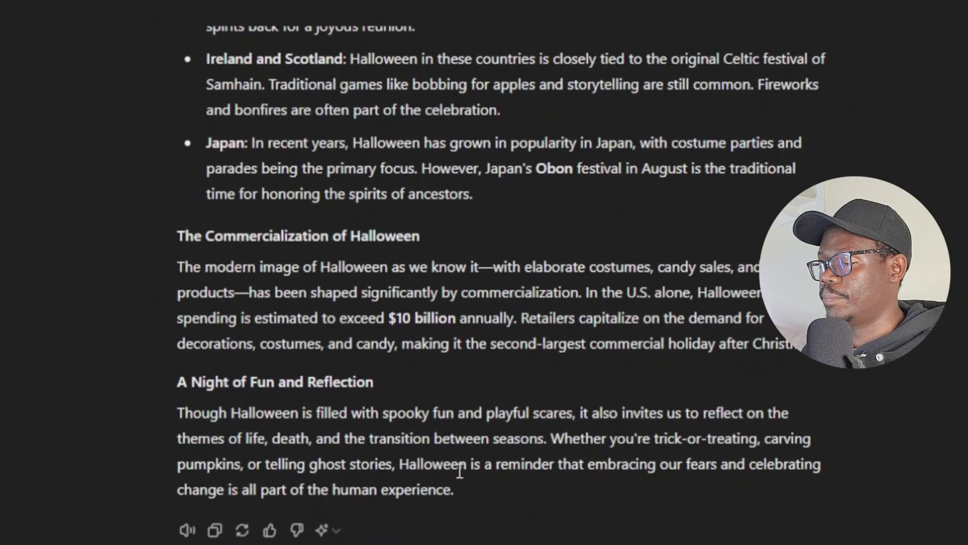
scroll(459, 469, up, 15)
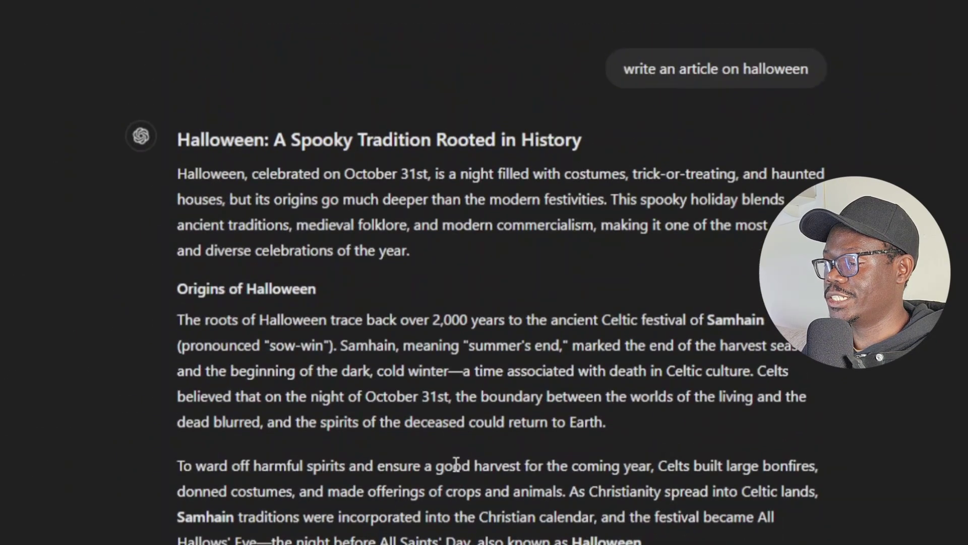
scroll(456, 463, down, 2)
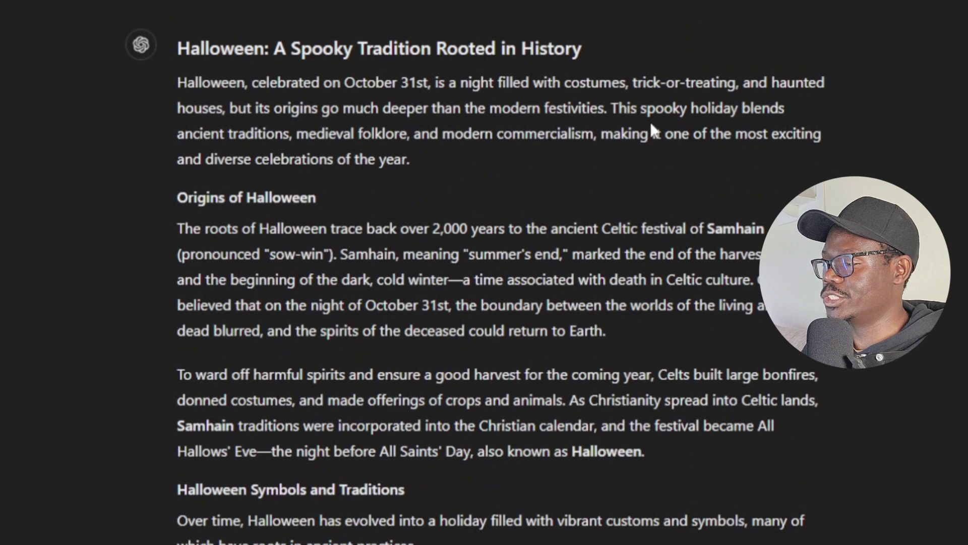
scroll(242, 255, down, 7)
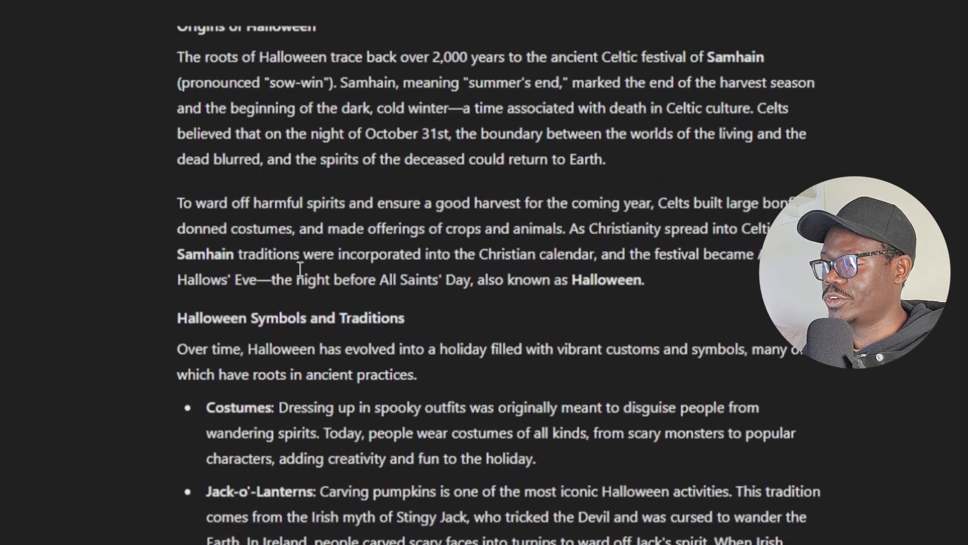
scroll(287, 274, down, 9)
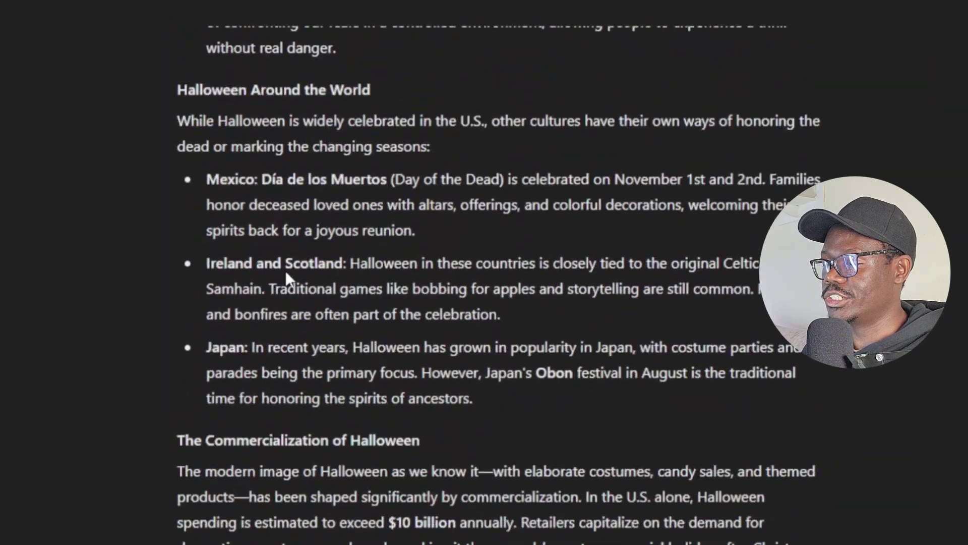
scroll(293, 276, up, 19)
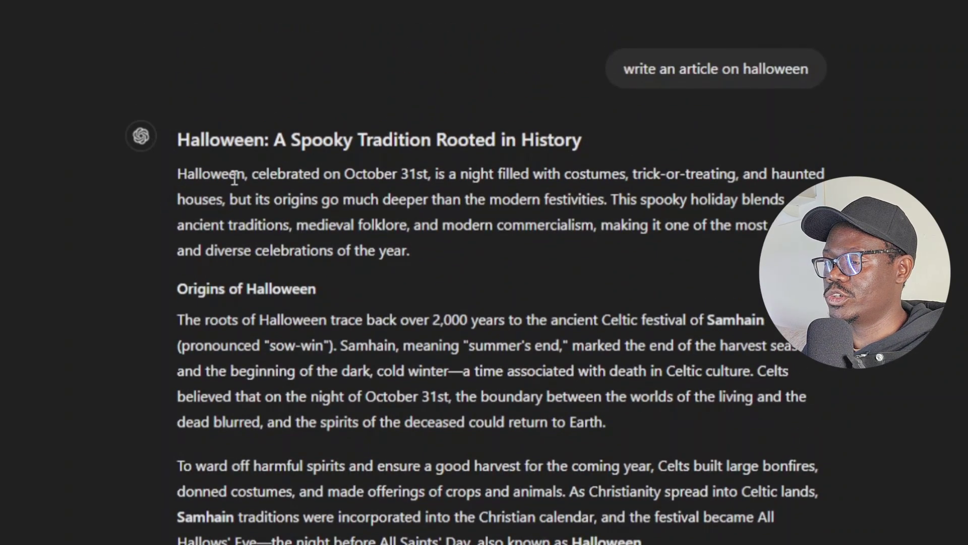
- Copy the article's heading "Halloween: A Spooky Tradition Rooted in History" and paste it as plain text into the Blogger post's title
triple_click(355, 140)
right_click(355, 138)
click(418, 160)
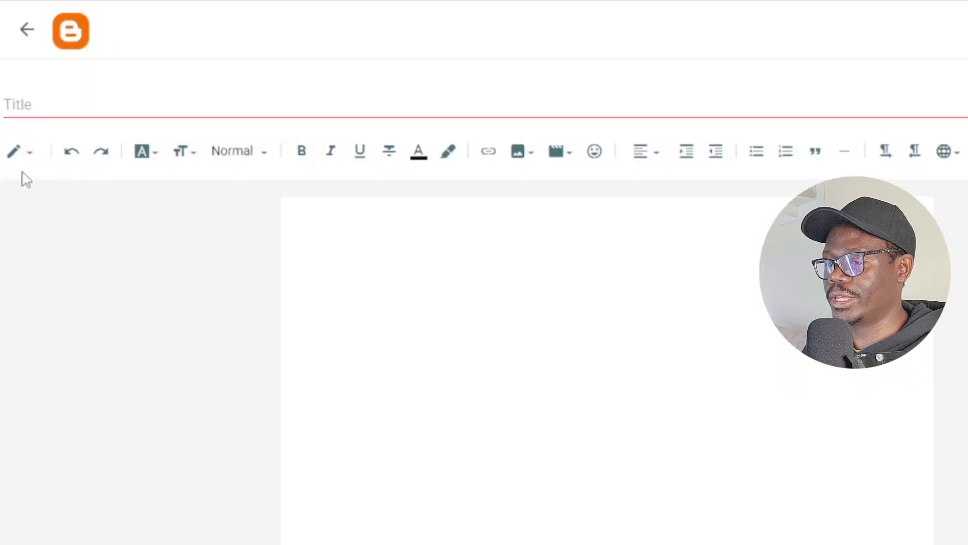
right_click(47, 100)
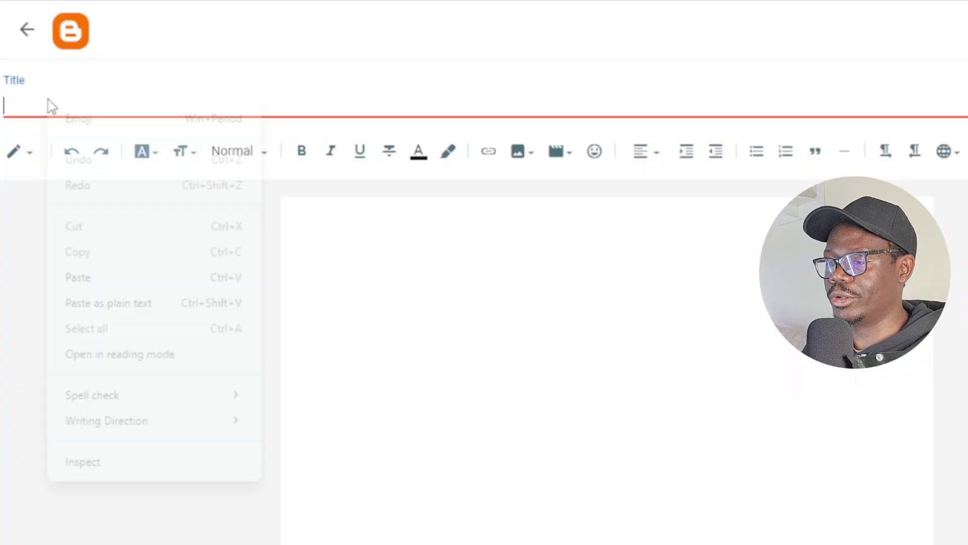
click(121, 304)
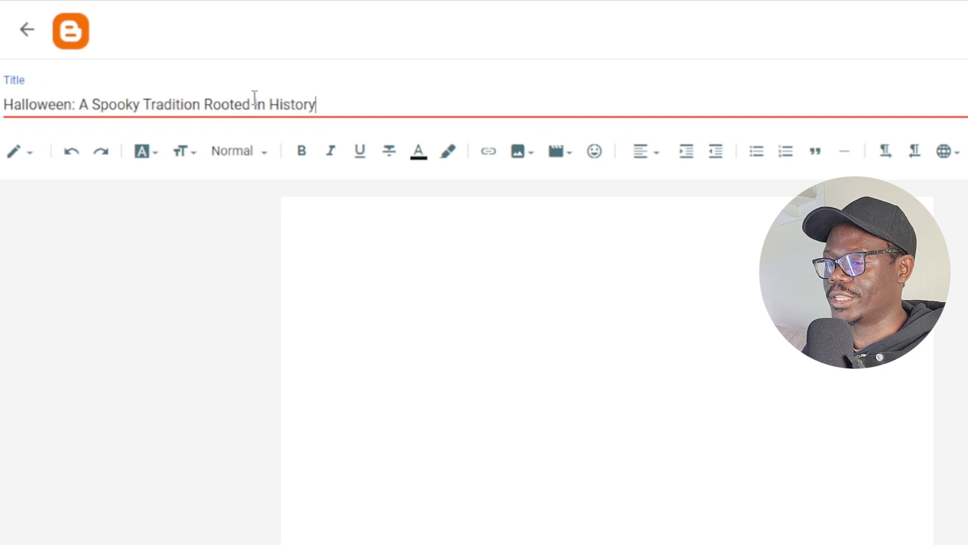
- Shorten the post title to "Halloween" and put "A Spooky Tradition Rooted in History" as the first line of the post body
drag(315, 105, 80, 108)
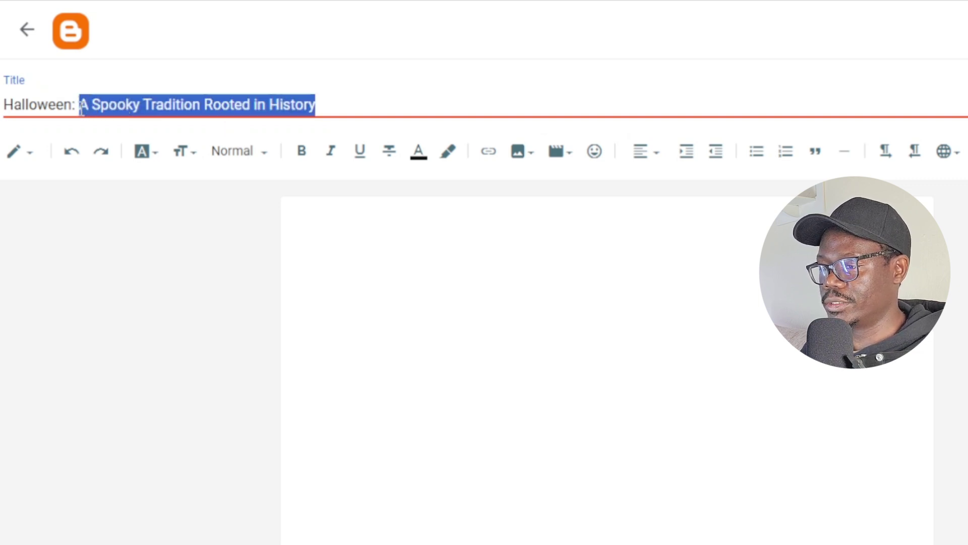
key(BackSpace)
click(437, 258)
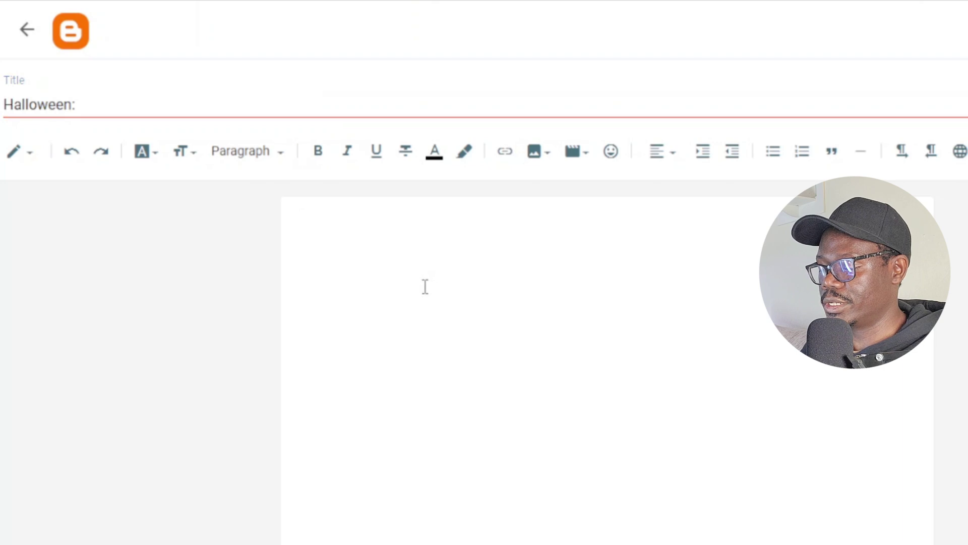
key(ctrl+v)
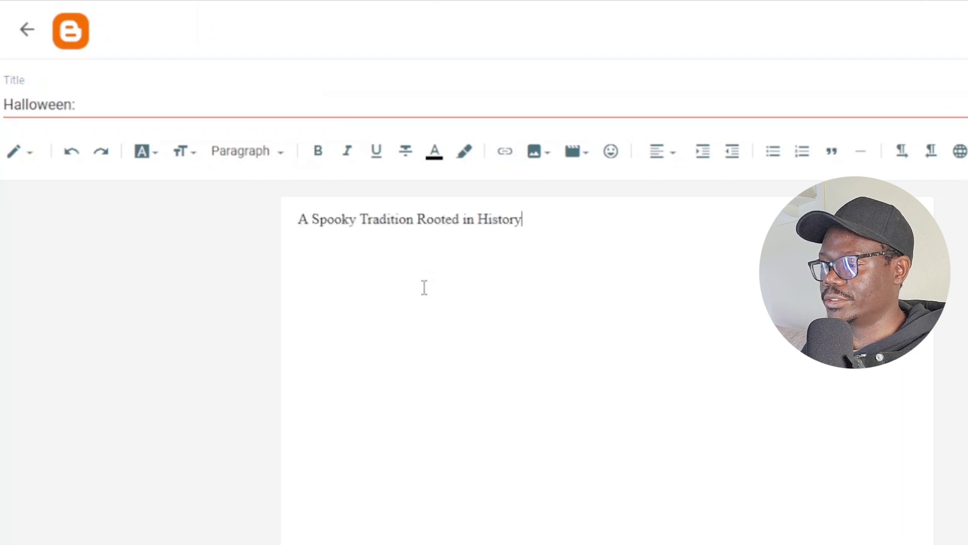
click(79, 104)
key(BackSpace)
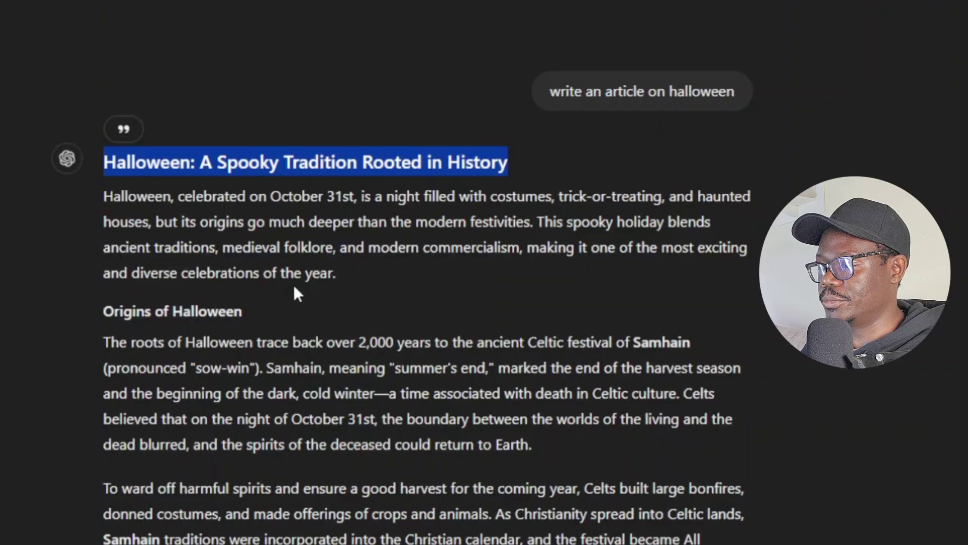
- Copy the article text below its heading from ChatGPT and paste it into the Blogger post body under the first line
scroll(110, 211, down, 2)
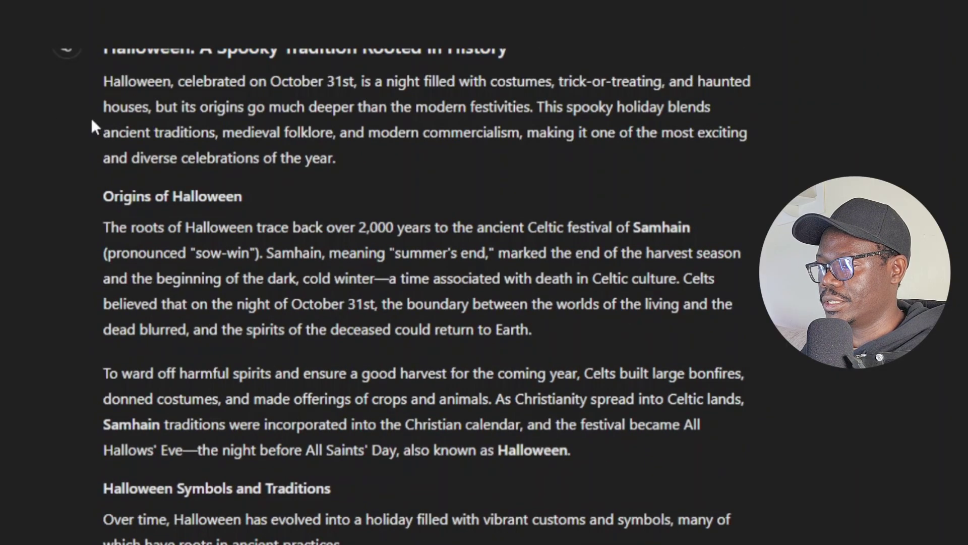
drag(101, 87, 393, 539)
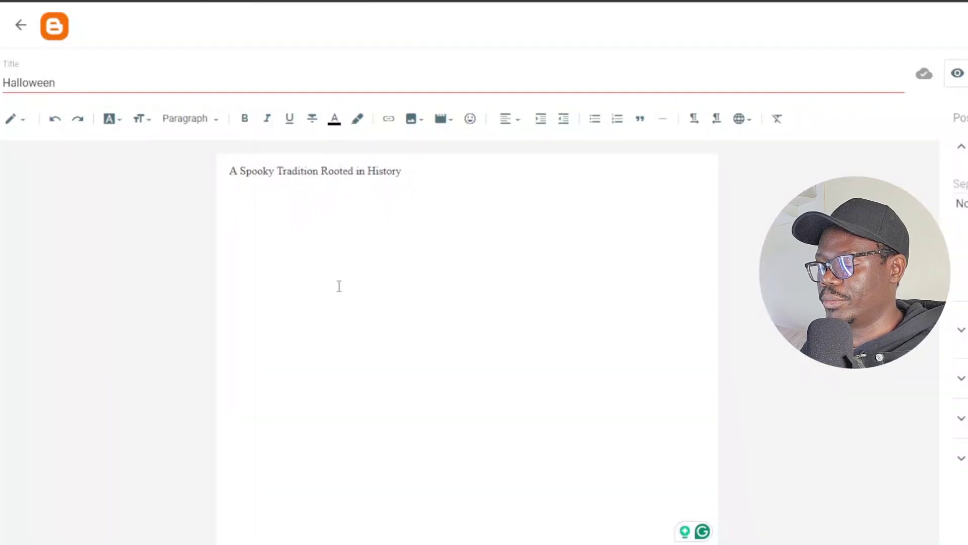
key(ctrl+v)
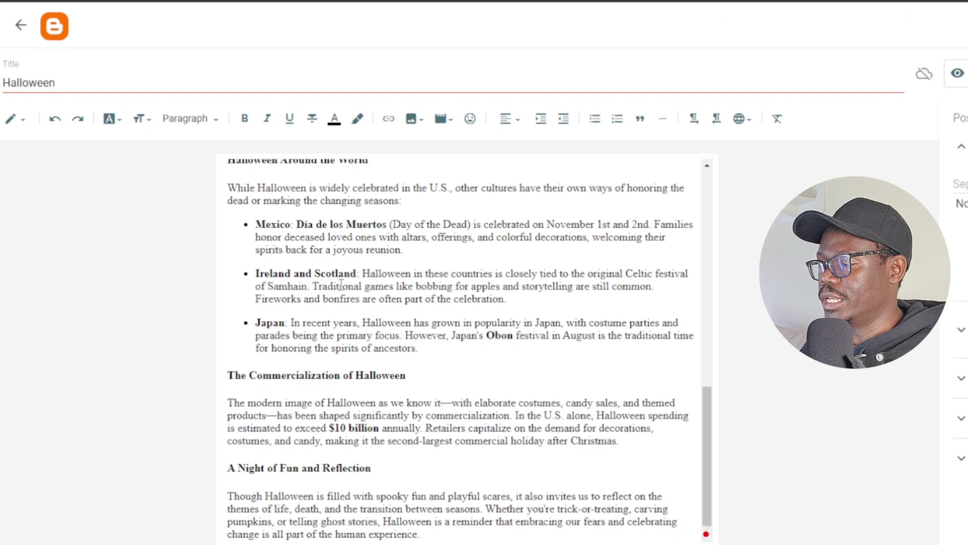
- Review the pasted Halloween article in the post body, checking its sections and formatting from beginning to end
scroll(387, 298, down, 1)
scroll(410, 360, up, 4)
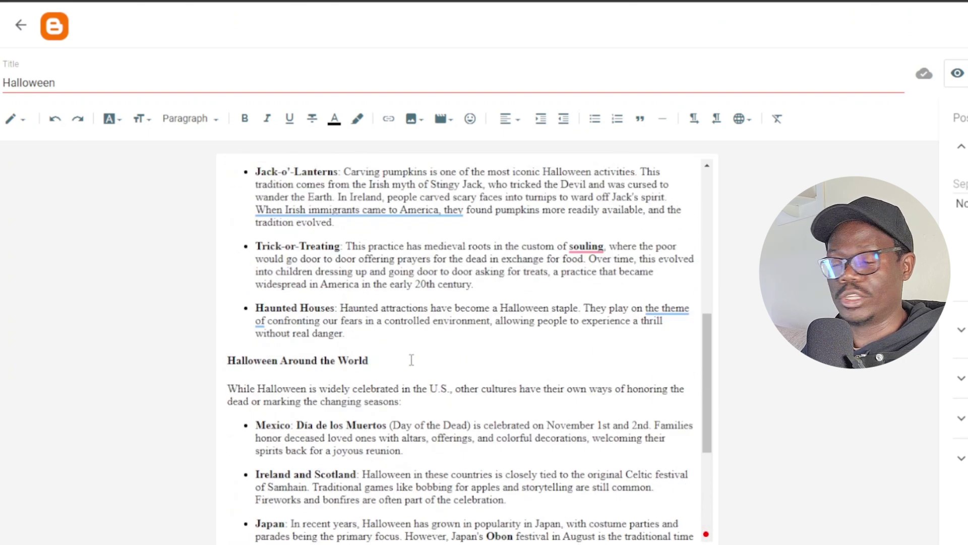
scroll(411, 360, up, 8)
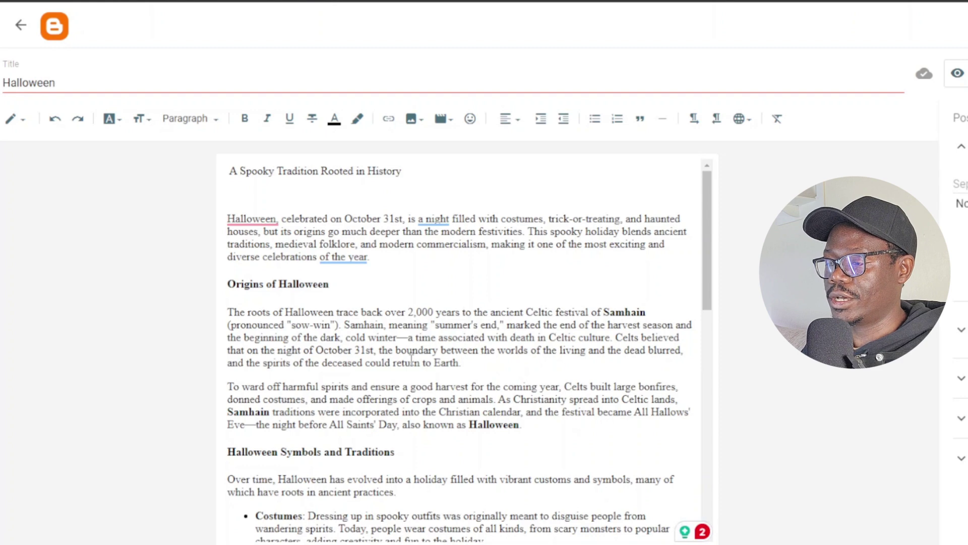
scroll(428, 324, down, 10)
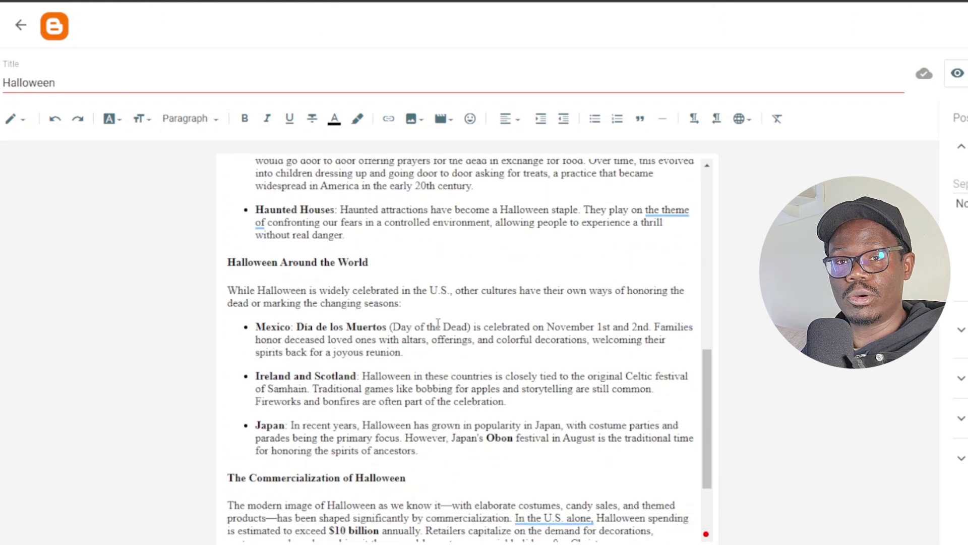
scroll(437, 322, down, 3)
scroll(447, 329, up, 10)
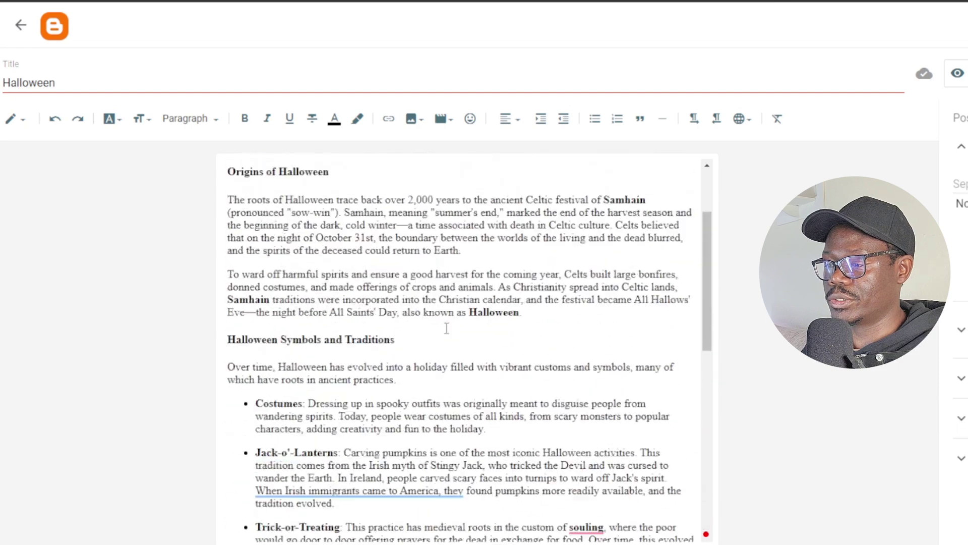
scroll(446, 328, up, 3)
scroll(417, 352, down, 3)
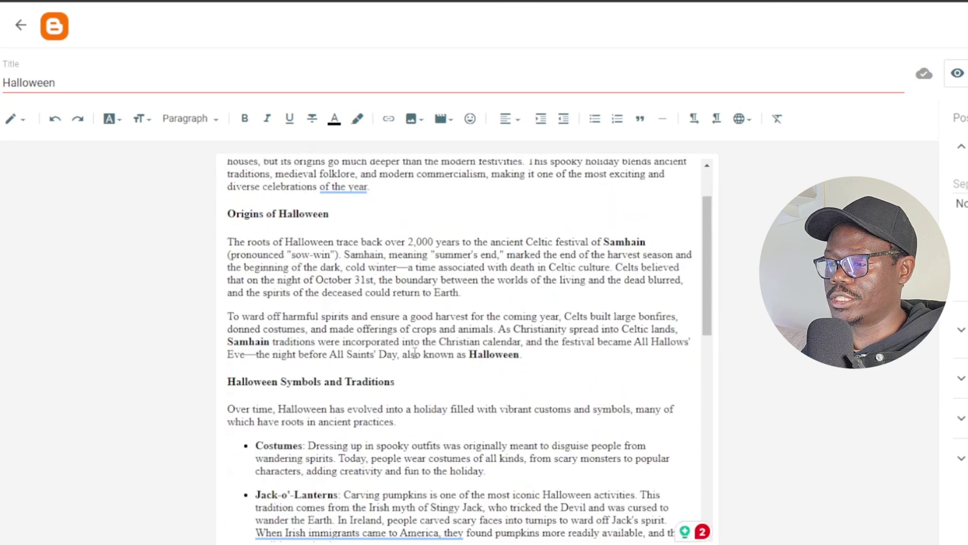
- Skim the post body from the Origins of Halloween section to A Night of Fun and Reflection, returning to the first line
scroll(417, 352, down, 2)
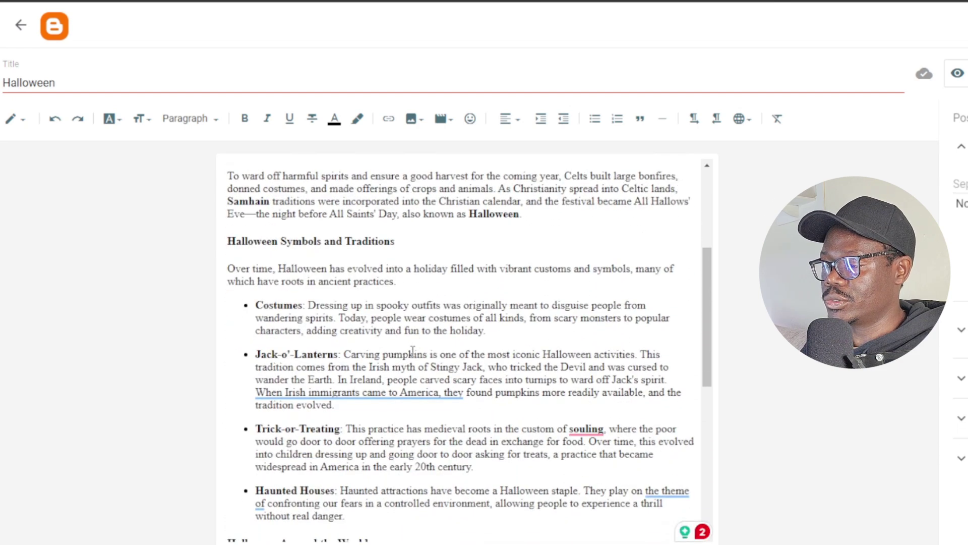
scroll(362, 286, up, 3)
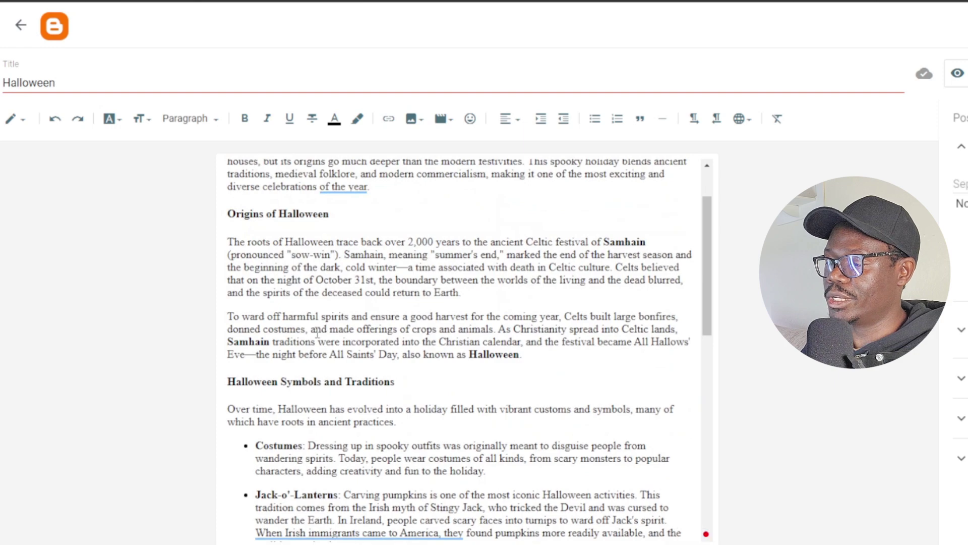
scroll(362, 285, down, 10)
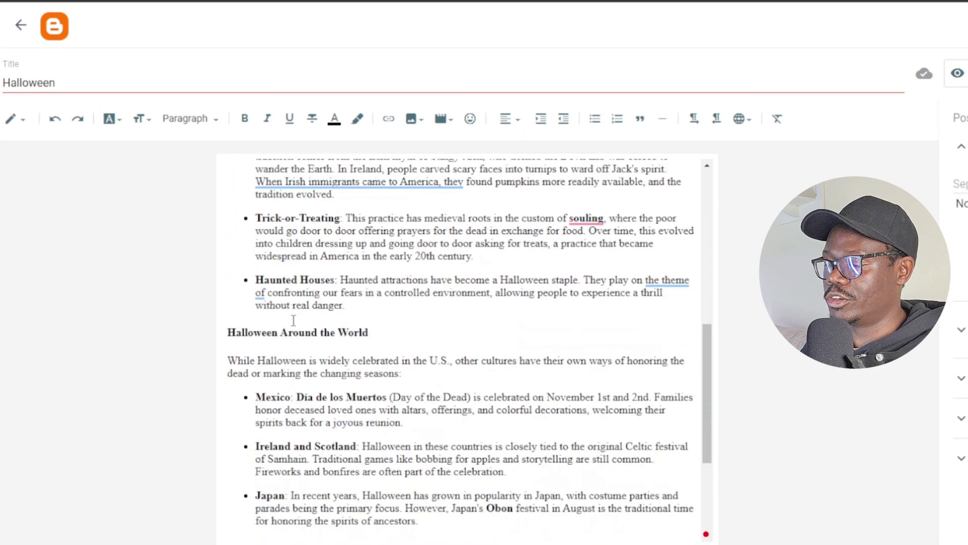
scroll(283, 378, down, 3)
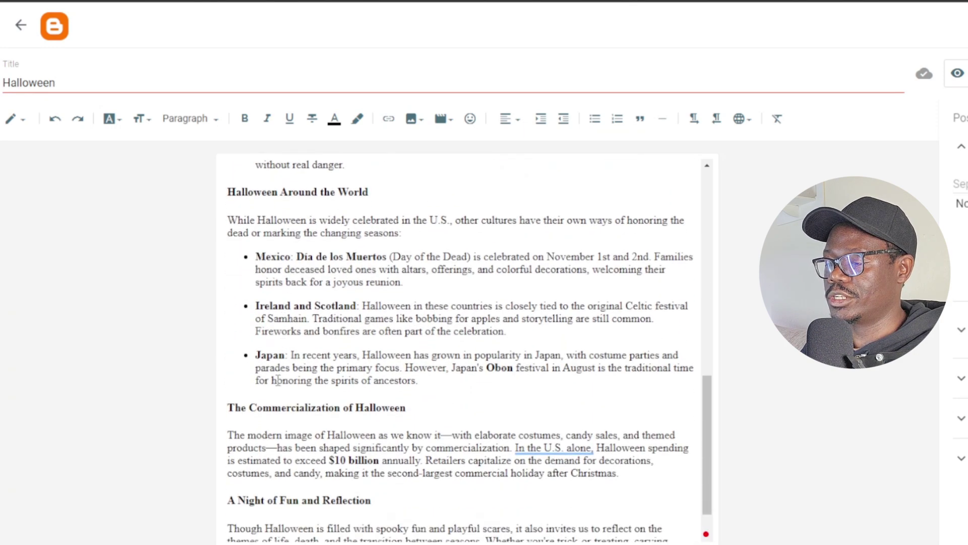
scroll(370, 242, up, 13)
scroll(369, 274, up, 1)
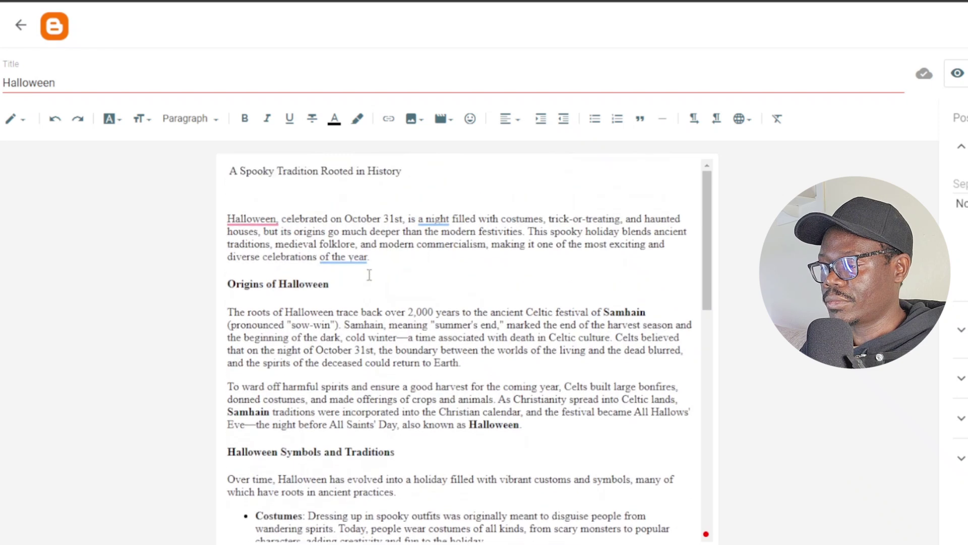
- Apply the Heading style to the post body's first line, "A Spooky Tradition Rooted in History"
double_click(371, 179)
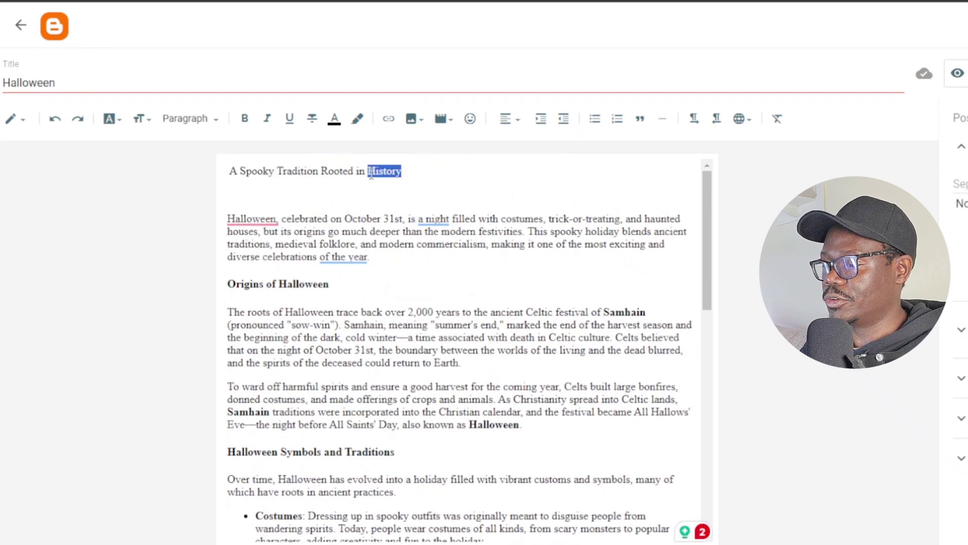
drag(371, 179, 186, 181)
click(216, 121)
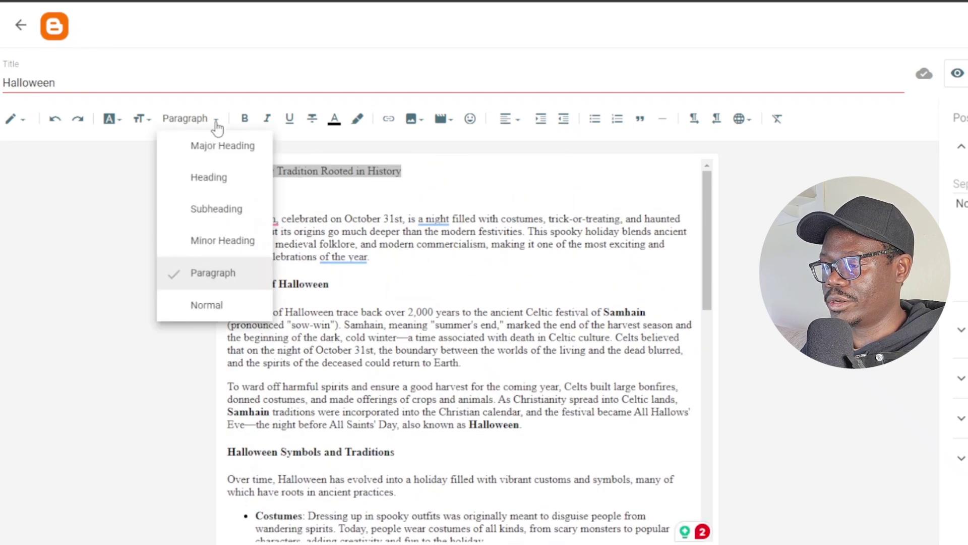
click(217, 184)
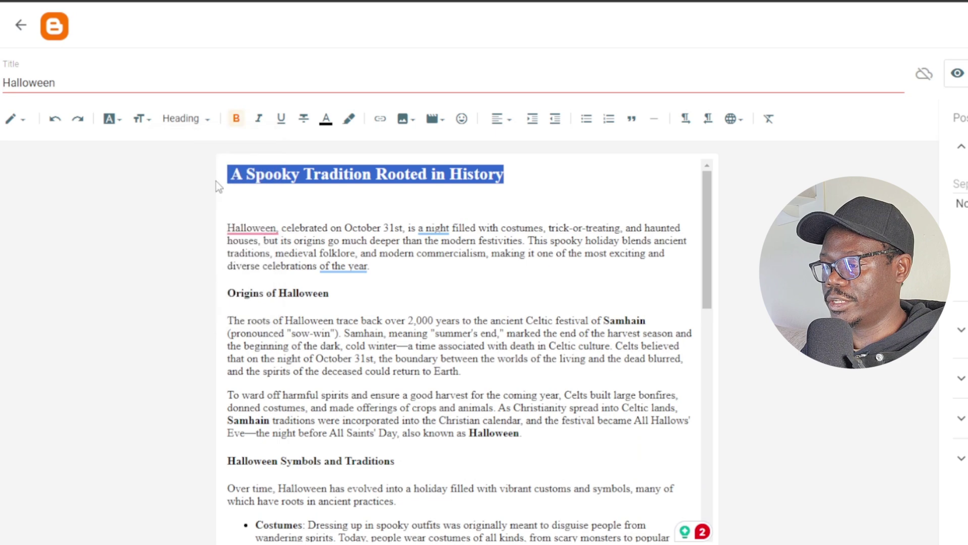
- Format the line "A Spooky Tradition Rooted in History" as a Major Heading and place the cursor on the empty line below it
click(216, 180)
triple_click(436, 169)
click(207, 126)
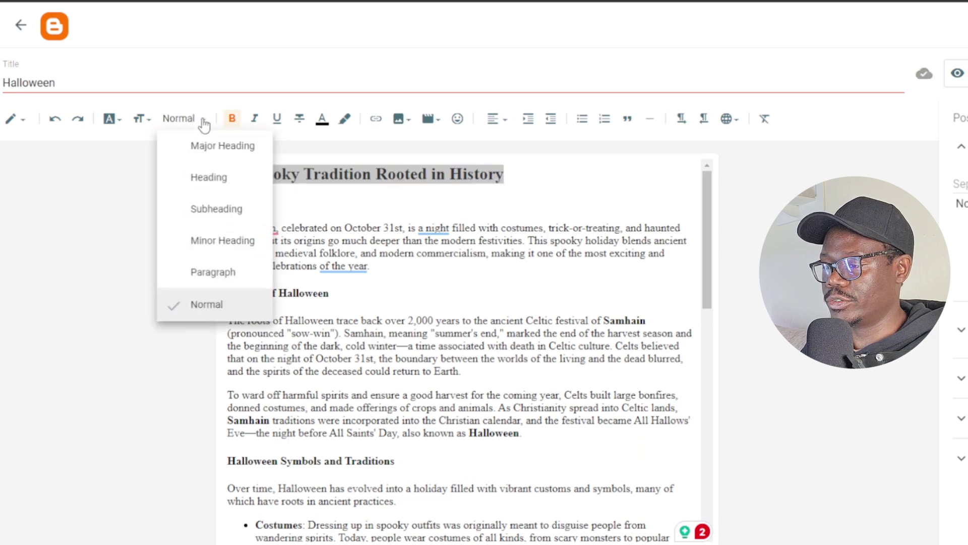
click(211, 149)
click(478, 207)
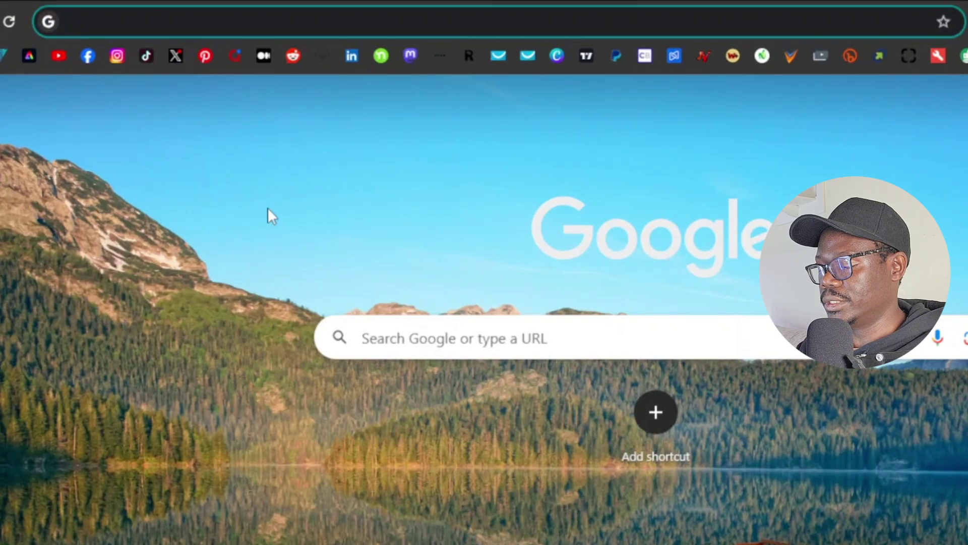
- Search Google Images for "halloween" and filter the usage rights to Creative Commons licenses
text(halloween)
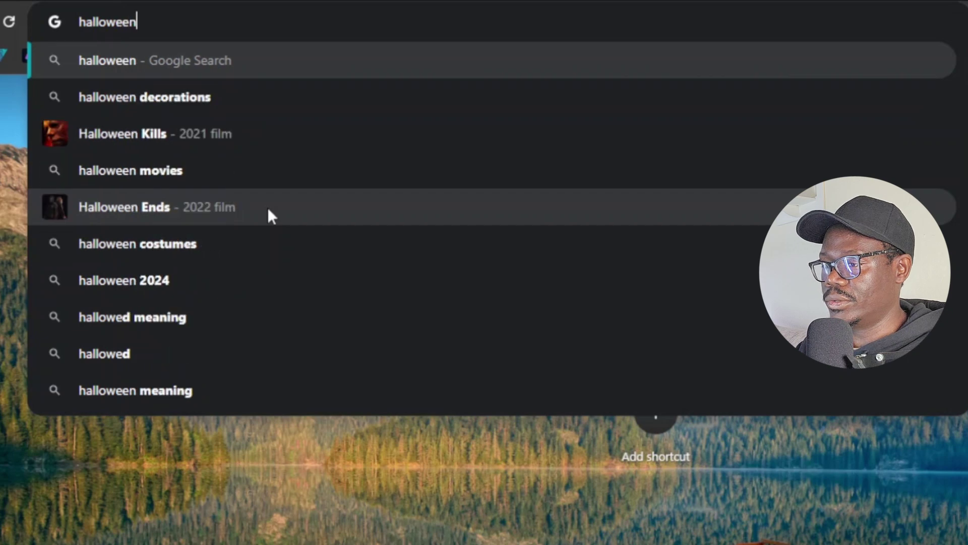
key(Return)
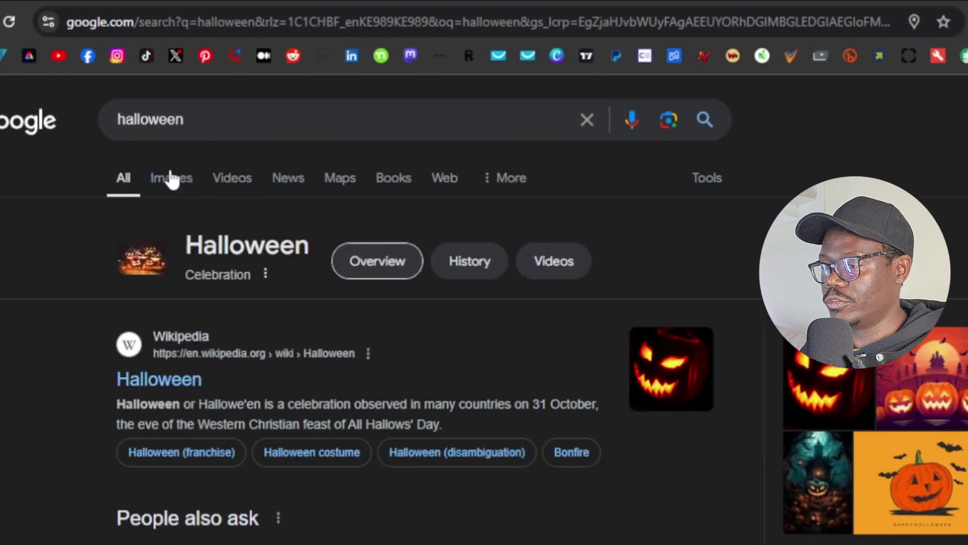
click(171, 180)
click(699, 190)
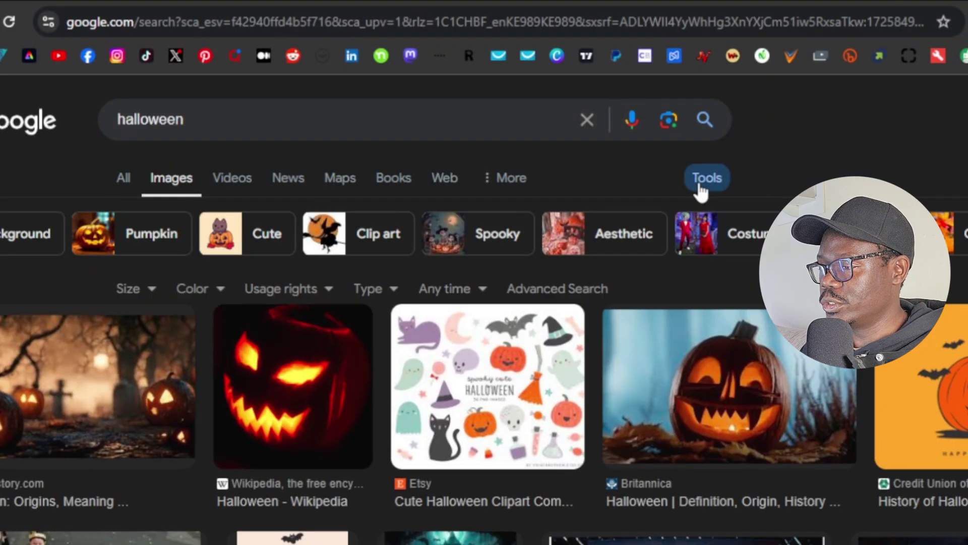
click(326, 291)
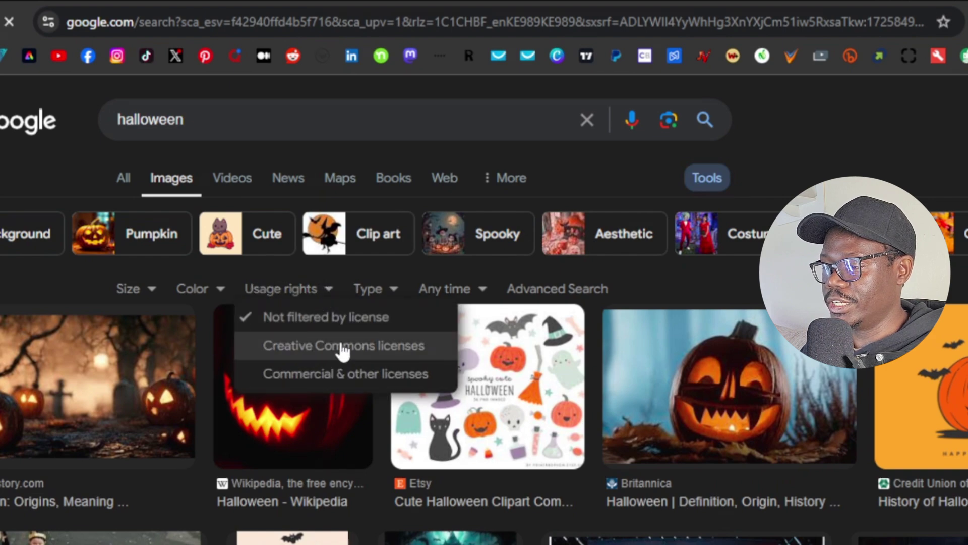
click(343, 348)
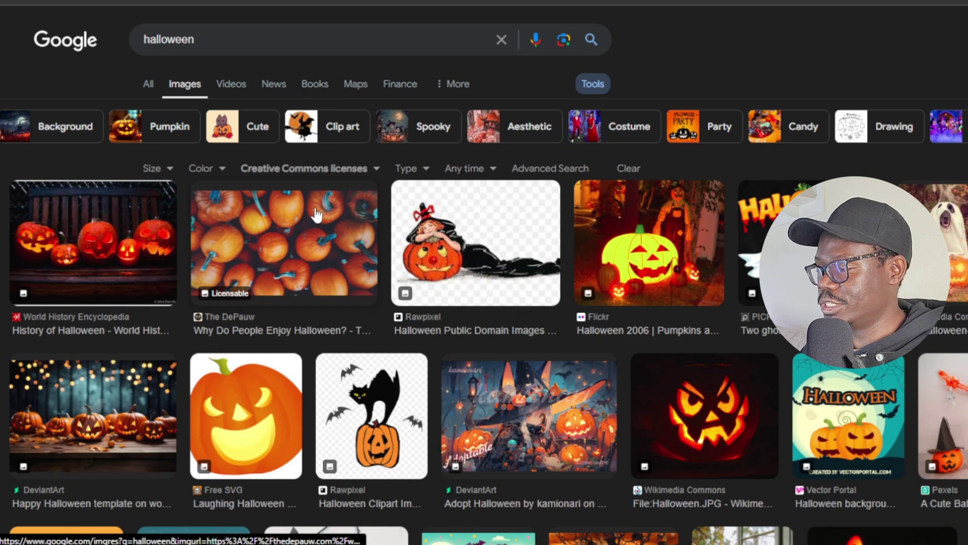
- Open the World History Encyclopedia picture of carved pumpkins on a bench and save it to Downloads as images.jpeg
click(84, 244)
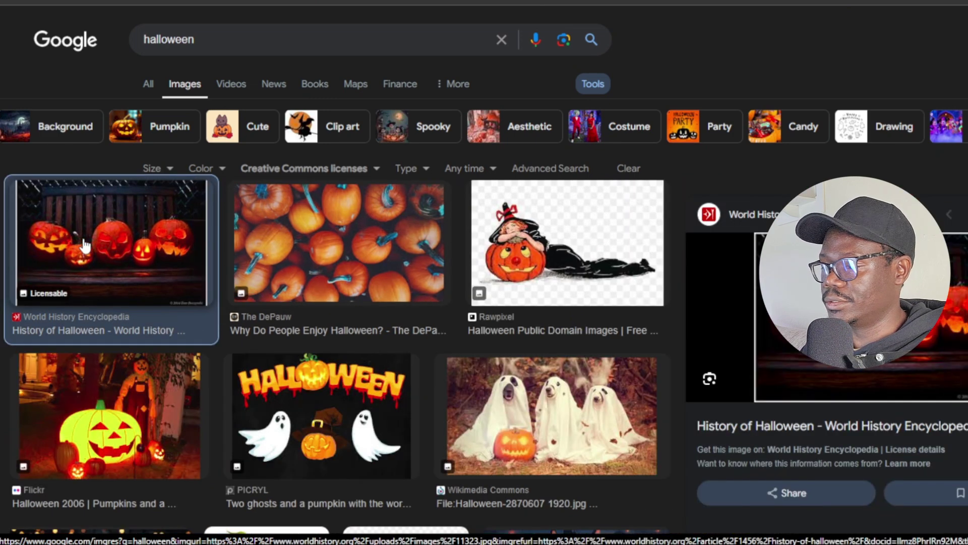
right_click(832, 295)
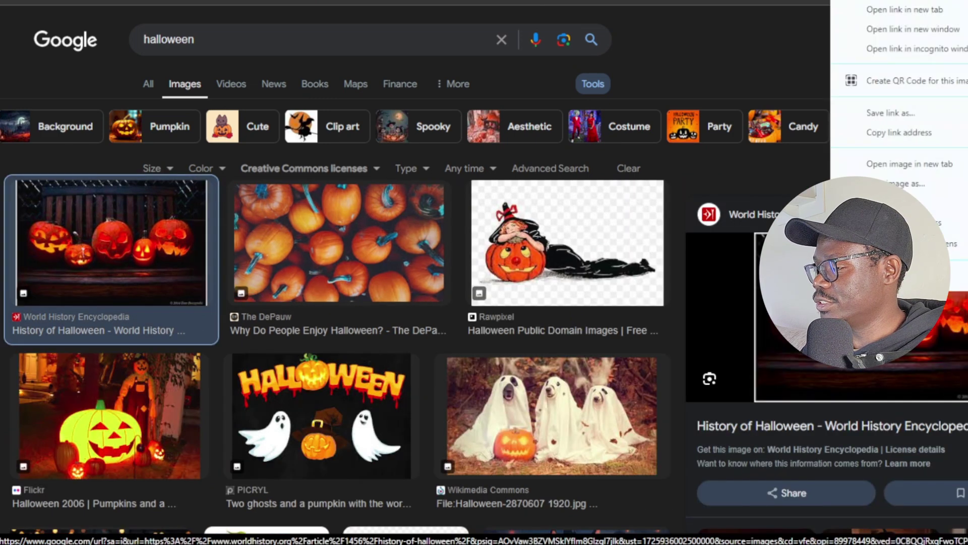
click(897, 181)
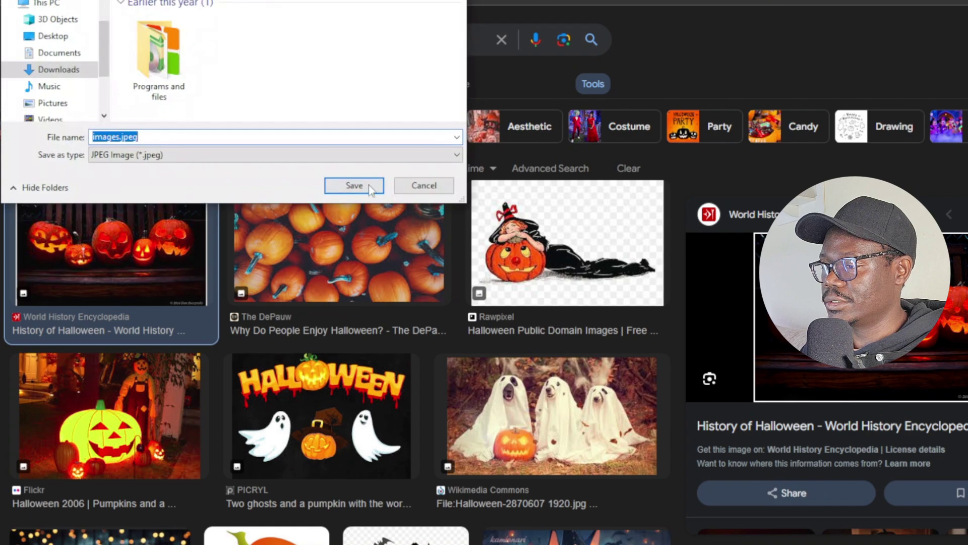
click(354, 185)
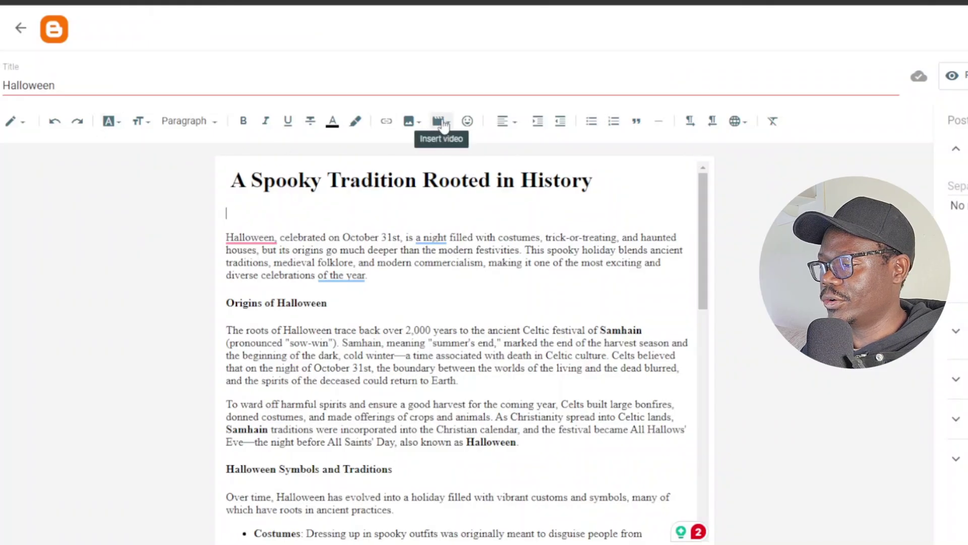
- Upload images.jpeg into the Blogger post below the main heading and enlarge the pumpkin picture
click(411, 122)
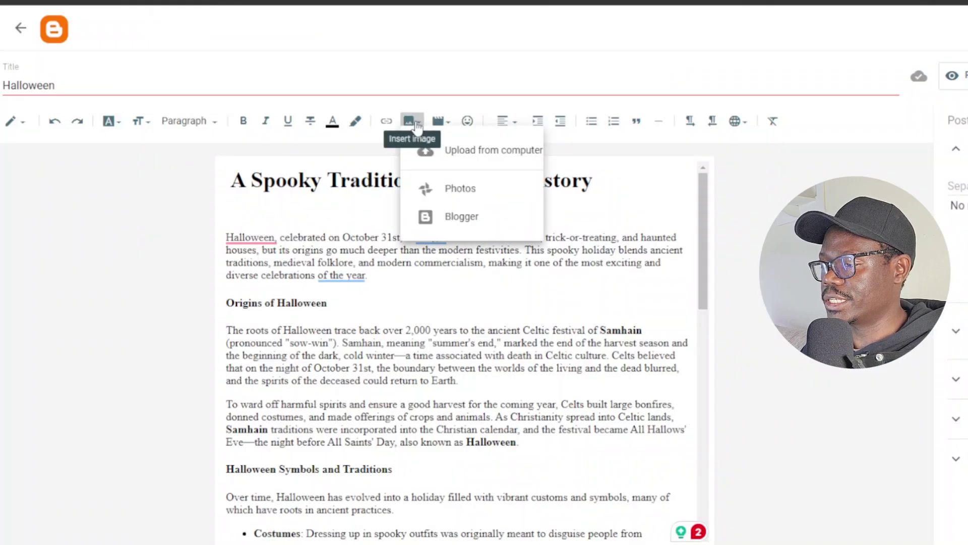
click(483, 160)
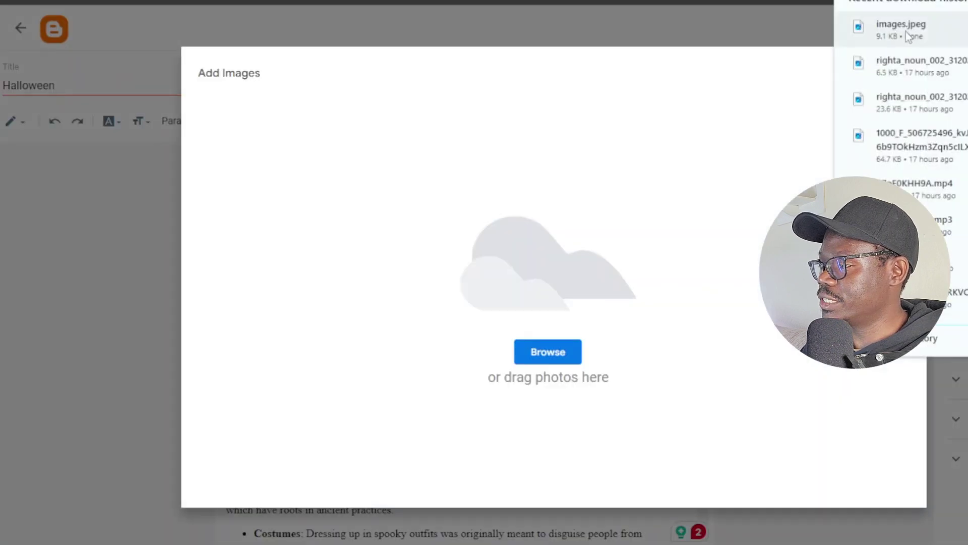
drag(906, 32, 559, 311)
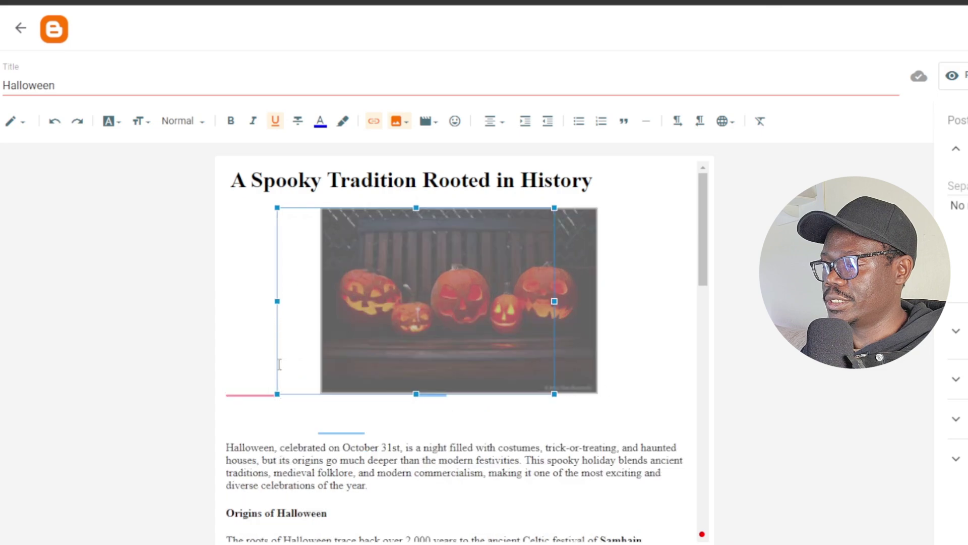
drag(599, 395, 650, 430)
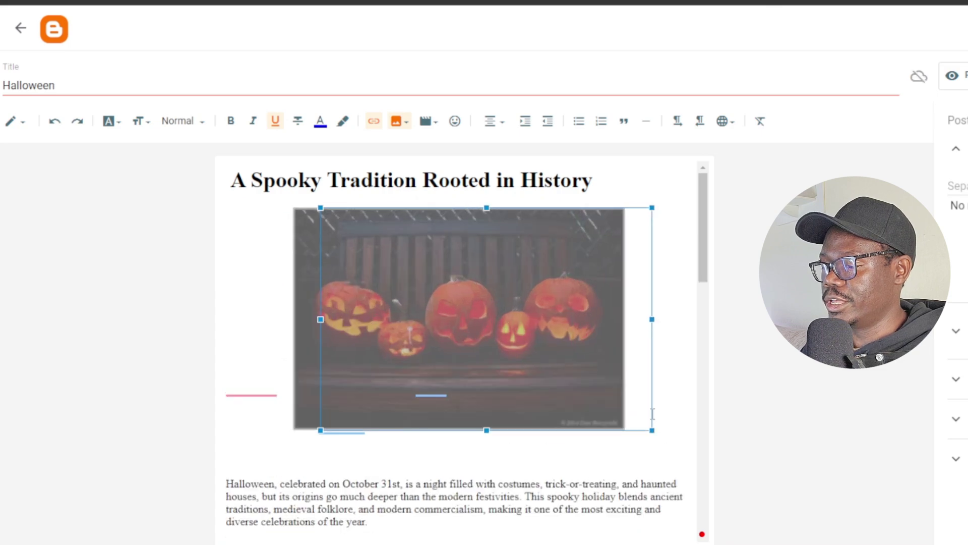
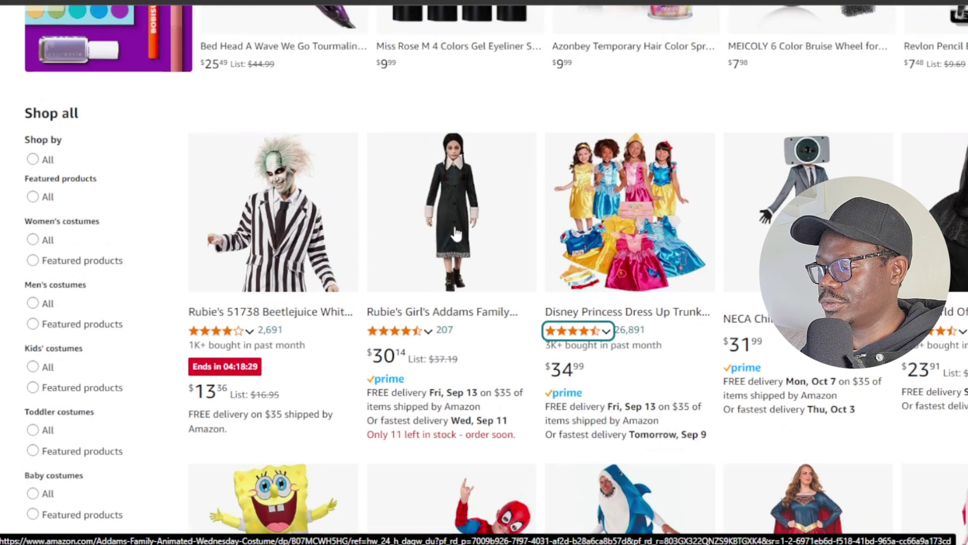
- Open the Rubie's Girl's Addams Family costume on Amazon, enlarge its main product photo and save the image to the computer
click(460, 180)
click(307, 274)
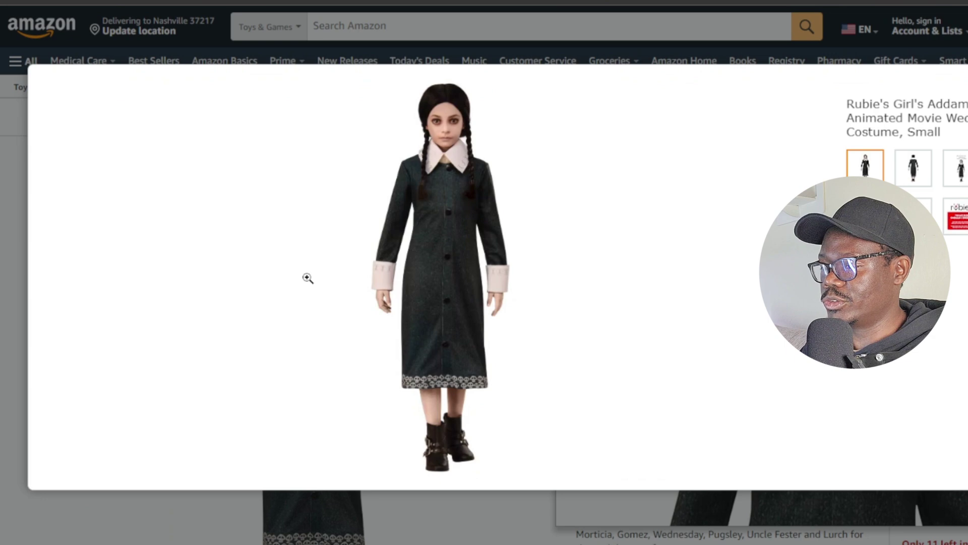
right_click(457, 220)
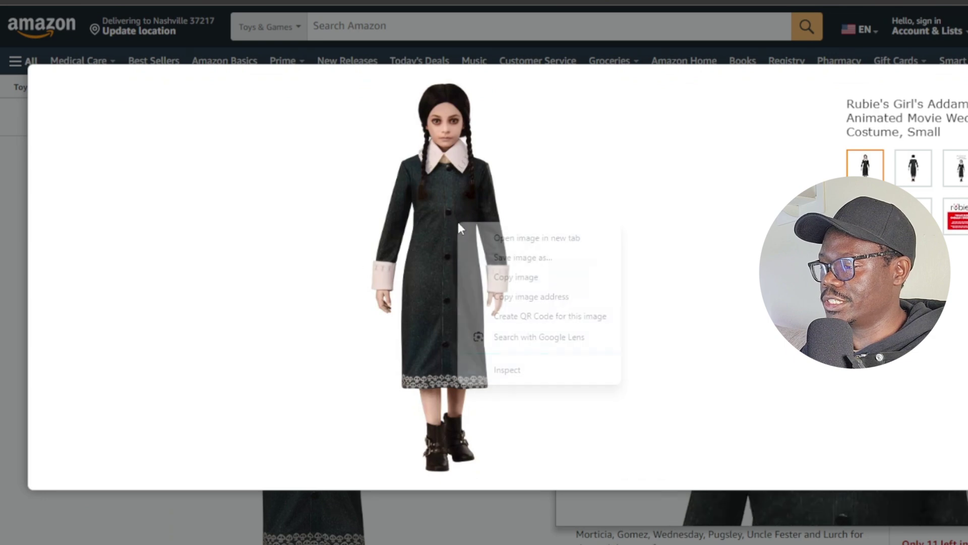
click(544, 257)
click(354, 186)
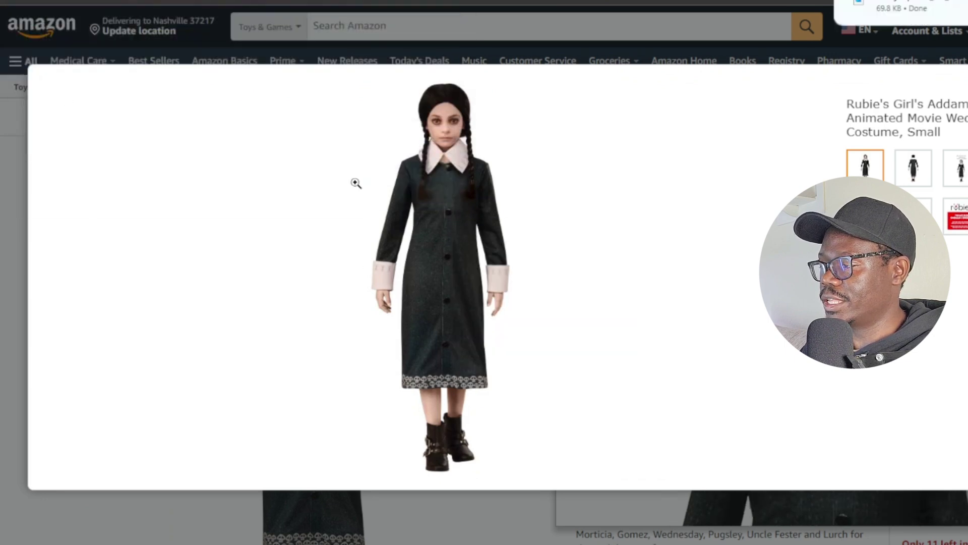
- Copy the product title "Rubie's Girl's Addams Family Animated Movie Wednesday Costume, Small" from the Amazon image view
triple_click(747, 115)
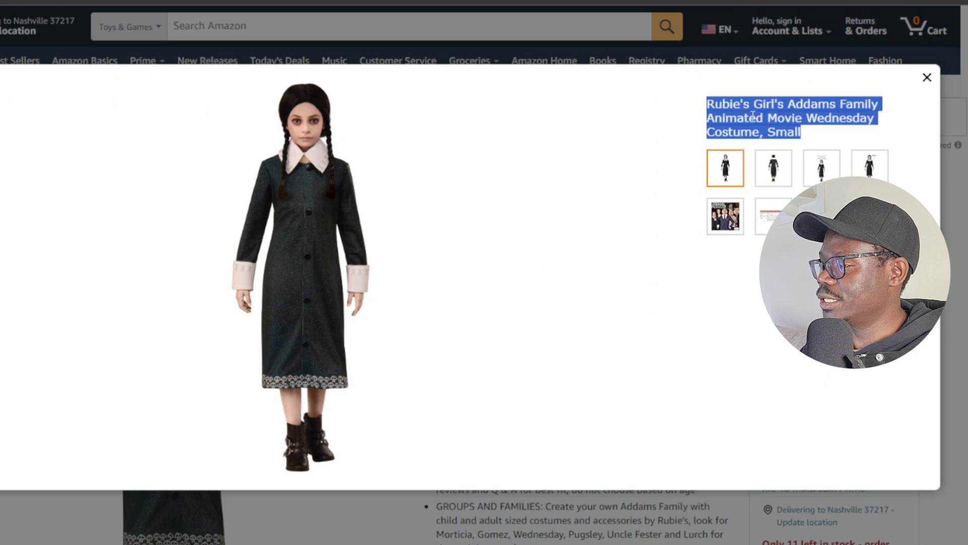
right_click(751, 123)
click(498, 138)
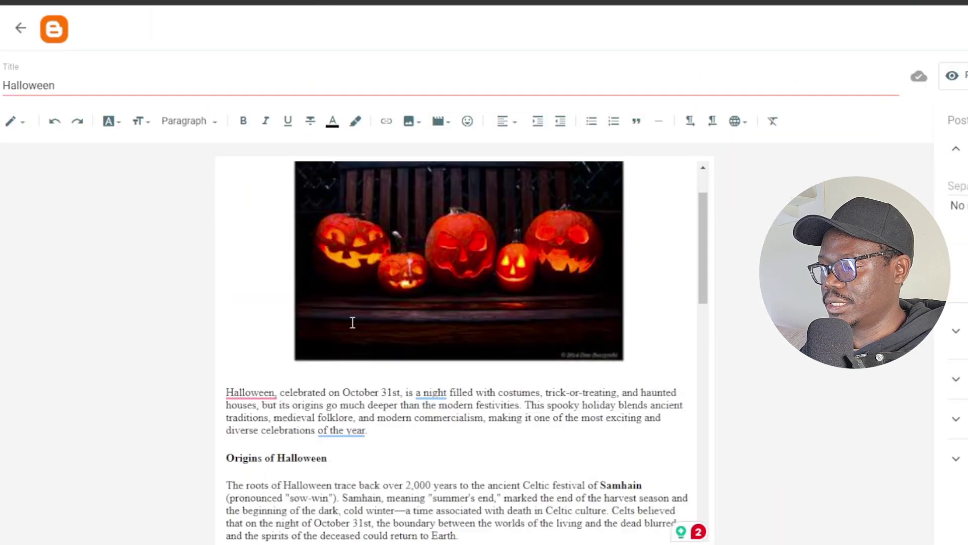
- Upload the downloaded Wednesday costume photo into the Blogger post after its closing paragraph
scroll(352, 319, down, 10)
scroll(466, 506, down, 1)
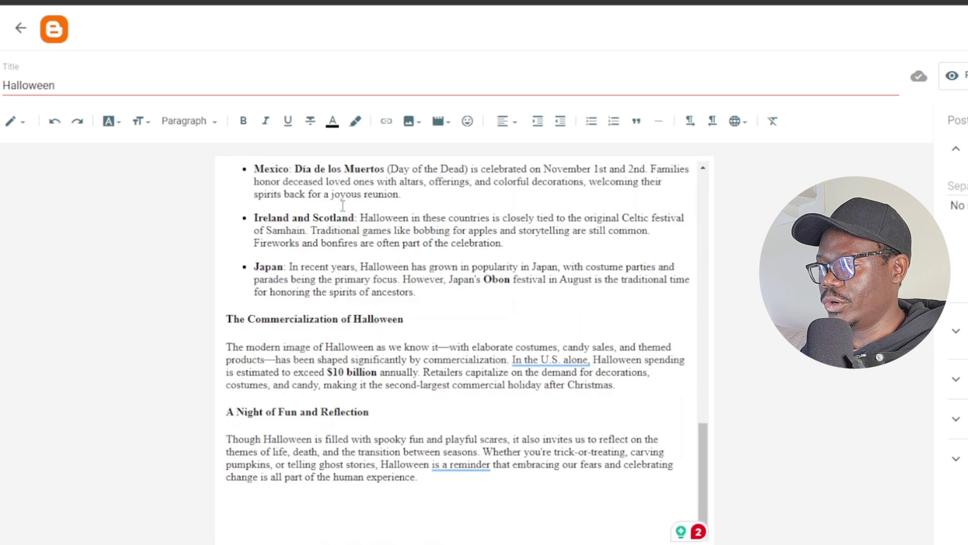
click(409, 121)
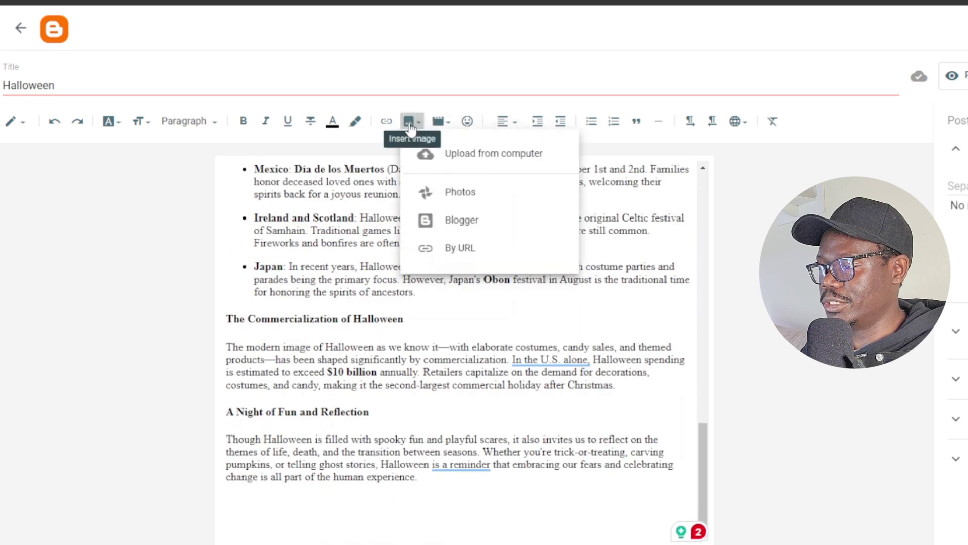
click(479, 154)
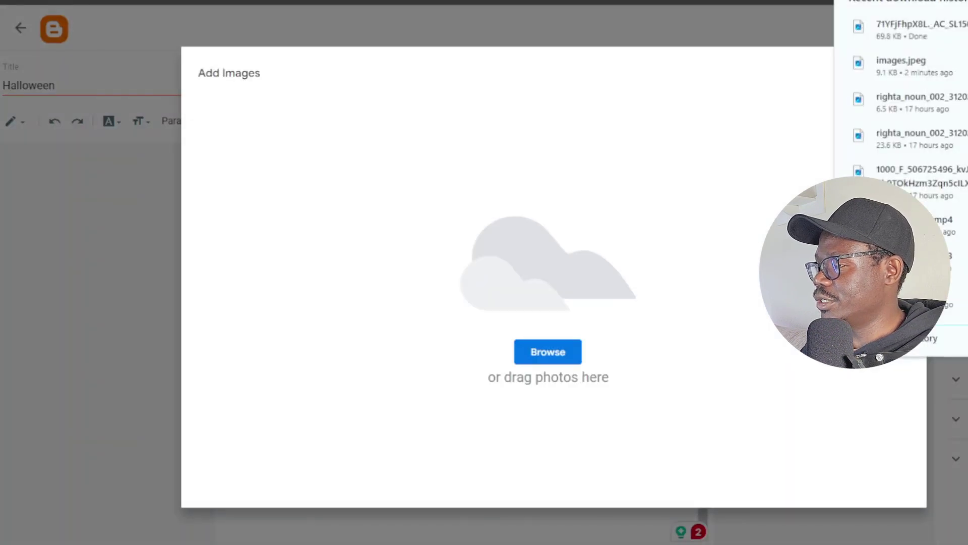
drag(888, 30, 550, 307)
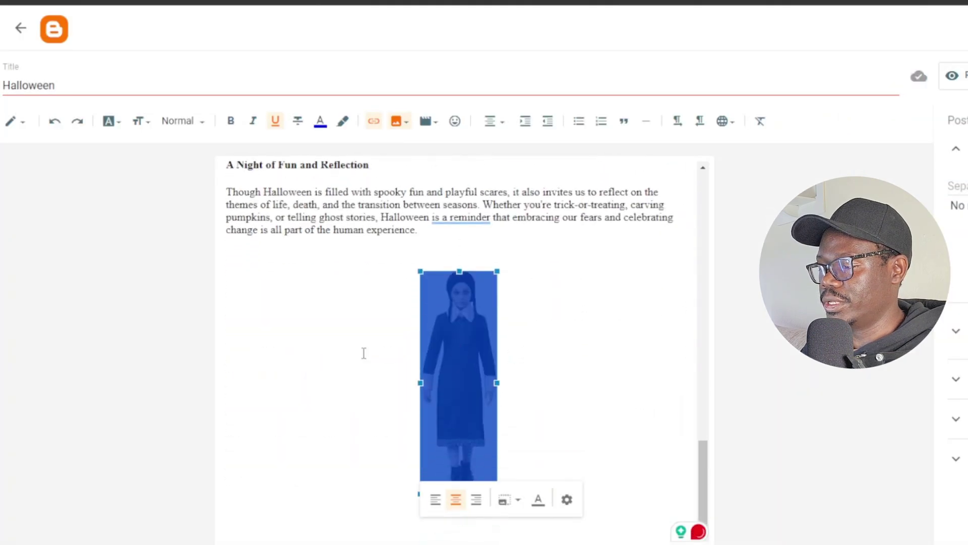
- Paste the copied costume title beneath the costume photo at the end of the post
click(526, 468)
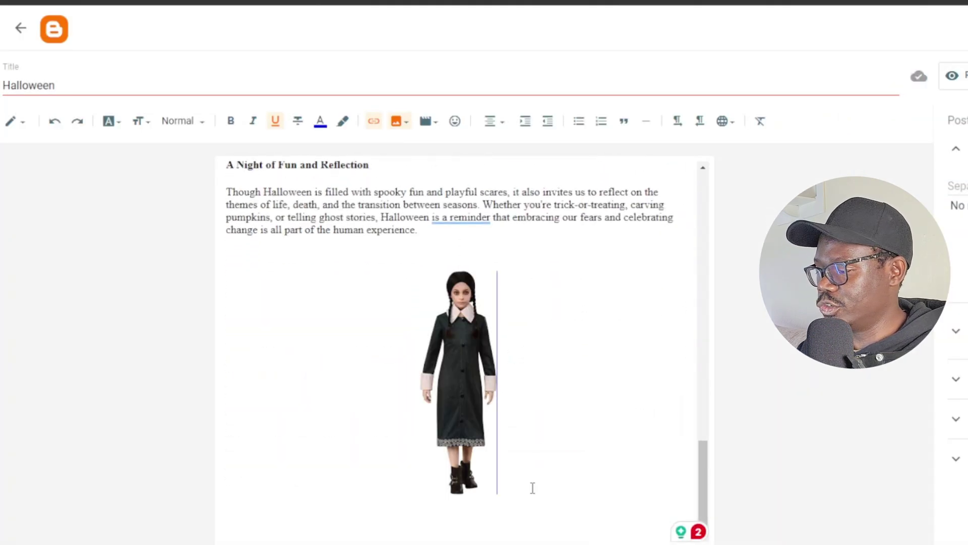
key(ctrl+v)
scroll(467, 352, up, 1)
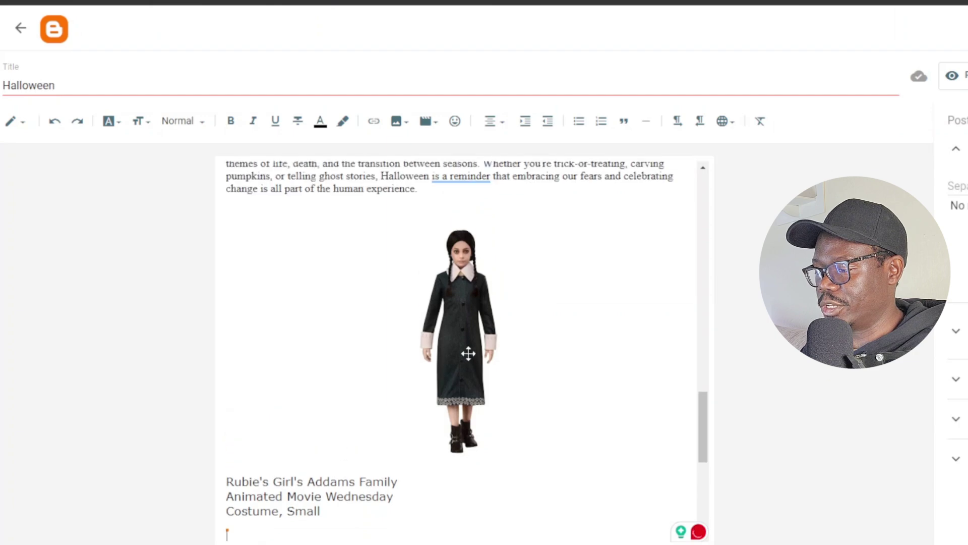
- Left-align the Wednesday costume photo in the post
click(467, 352)
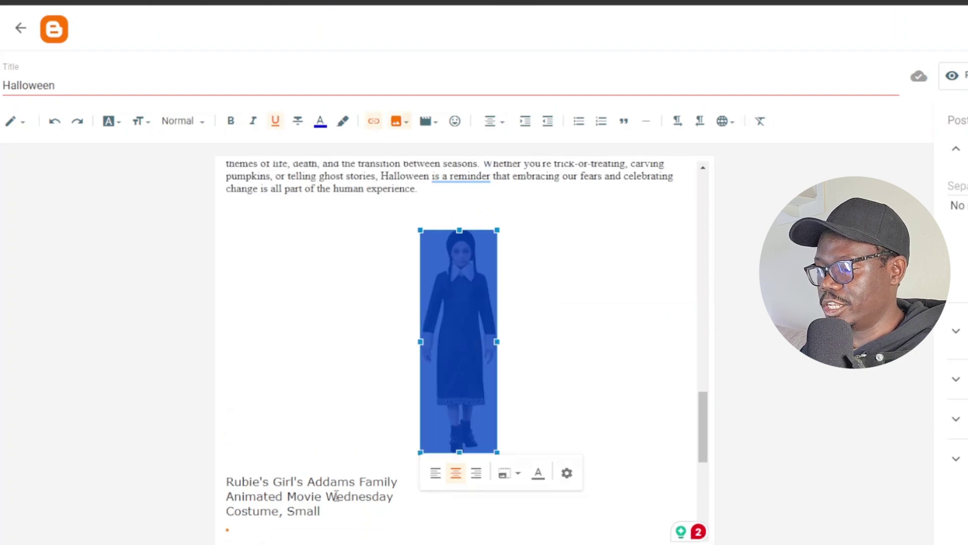
click(435, 476)
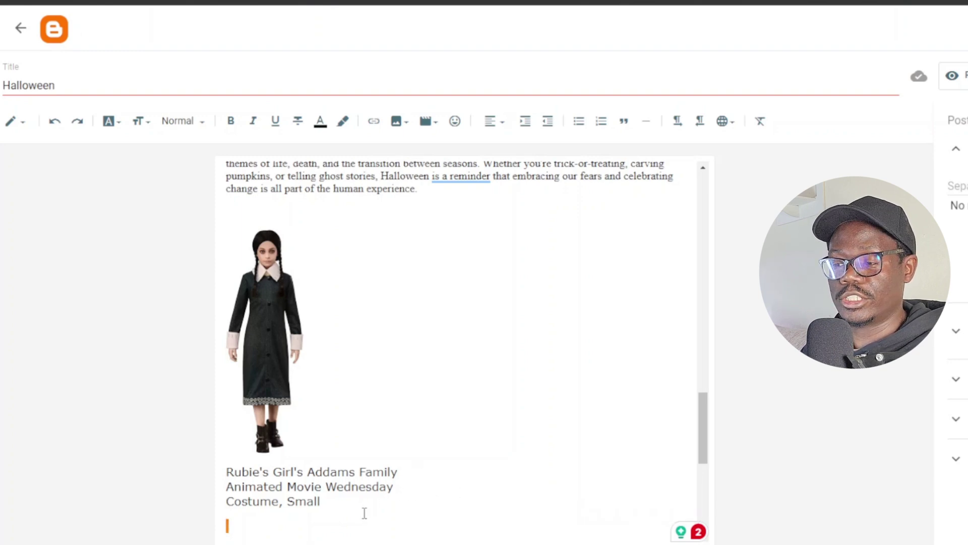
click(425, 212)
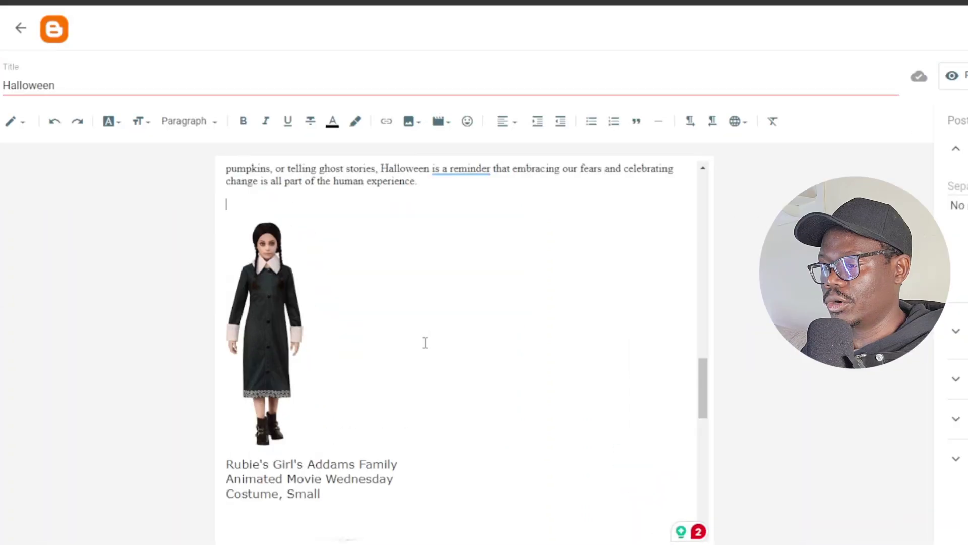
- Add the line "Costume ideas for Haloween" between the article's closing paragraph and the Wednesday costume photo
scroll(394, 309, down, 6)
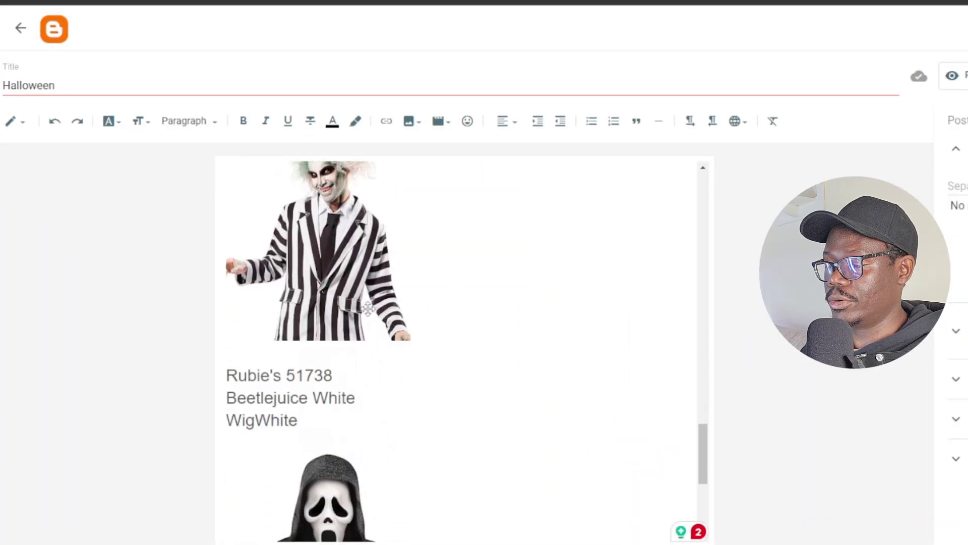
scroll(383, 310, up, 2)
scroll(376, 312, down, 5)
scroll(416, 325, down, 3)
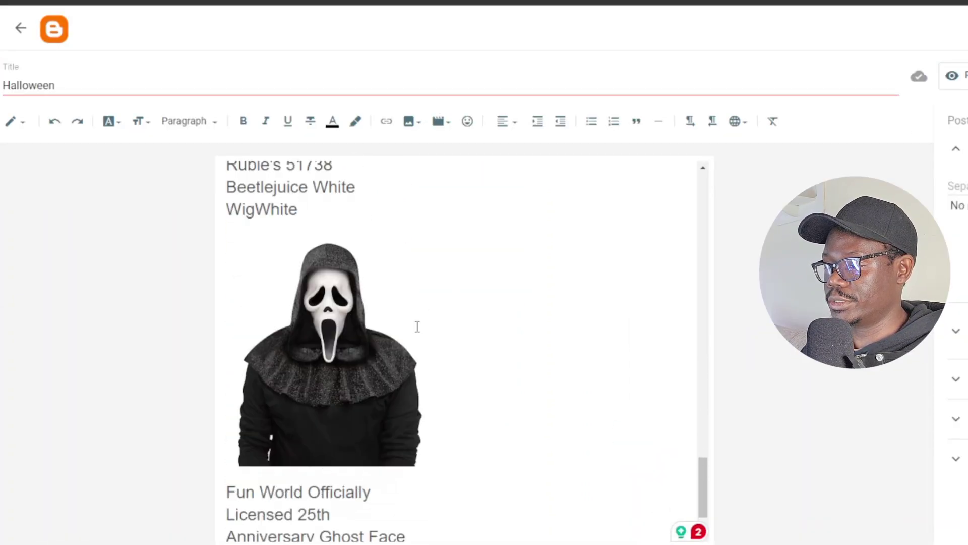
scroll(417, 326, up, 8)
scroll(418, 327, up, 8)
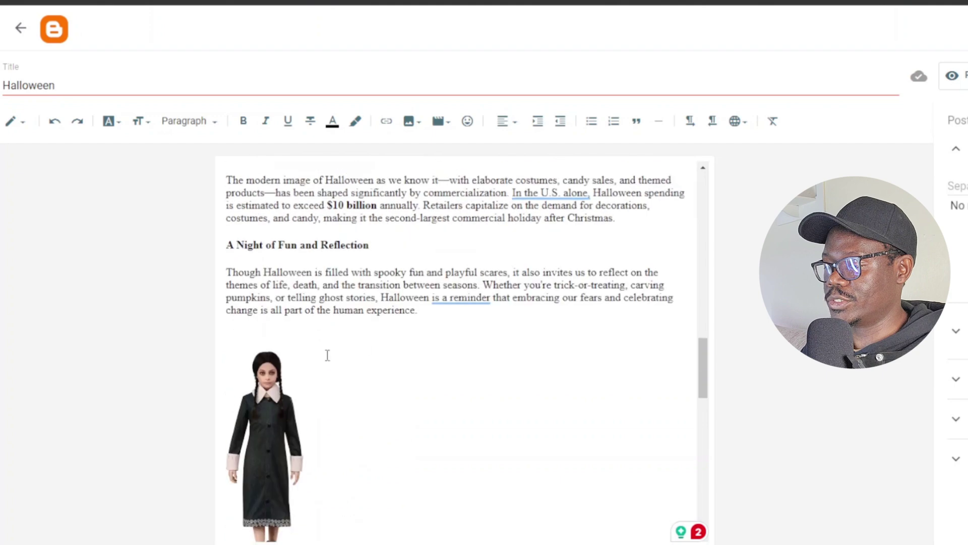
click(247, 338)
key(Return)
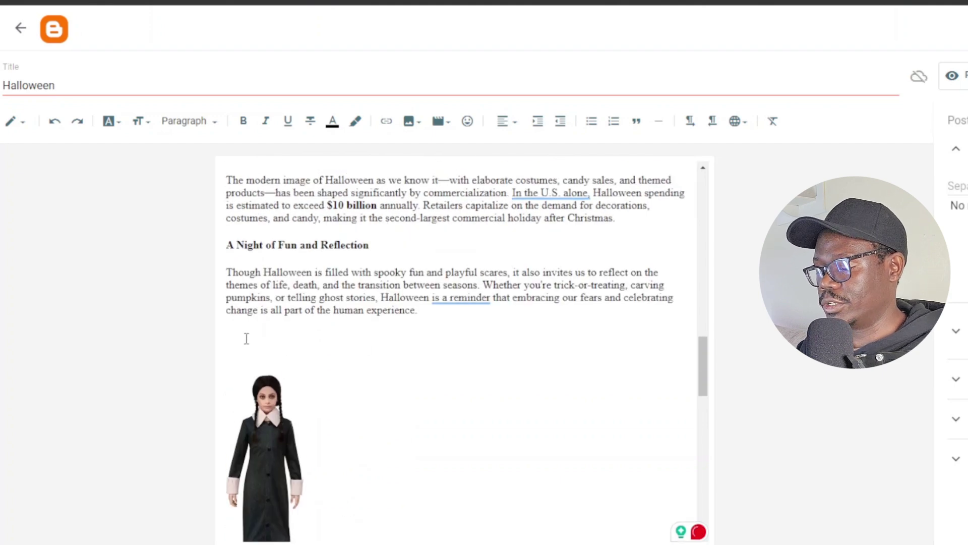
text(Costume i)
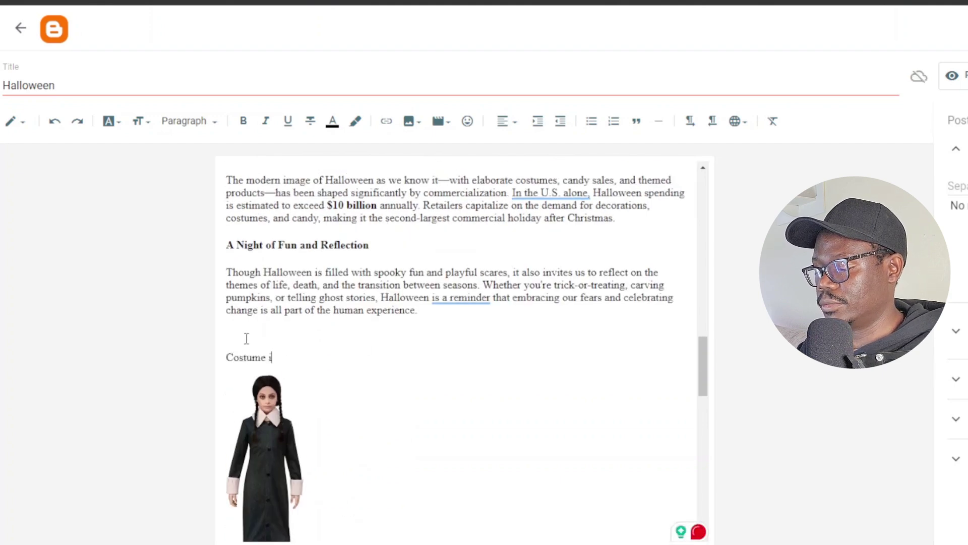
text(deas for Halo)
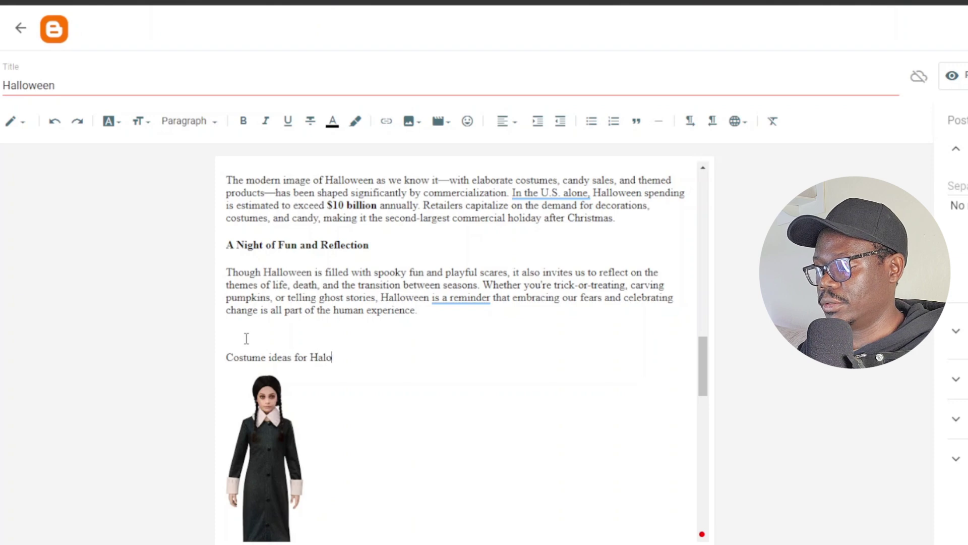
text(ween)
- Make the "Costume ideas for Haloween" line bold
key(ctrl+shift+Left)
key(ctrl+shift+Left)
key(ctrl+shift+Left)
key(ctrl+shift+Left)
click(231, 121)
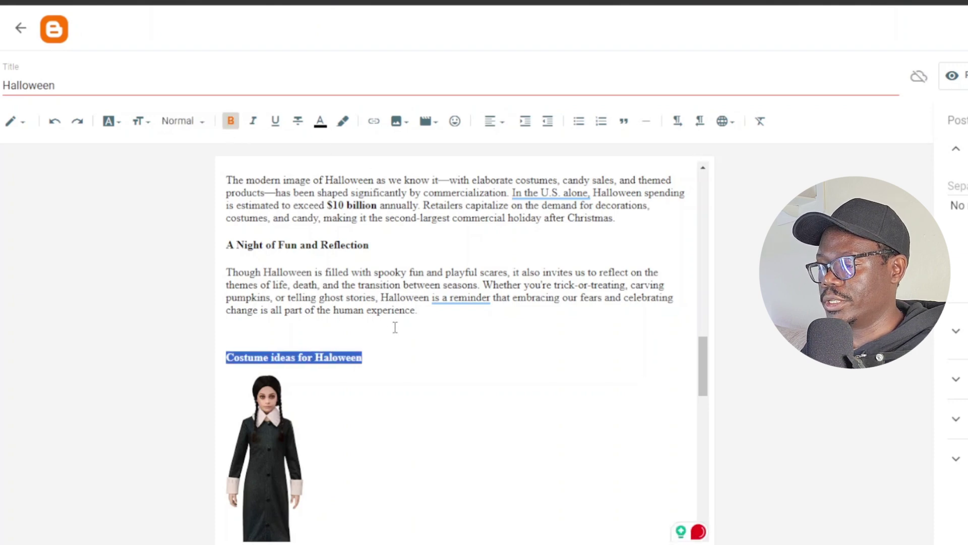
click(383, 357)
- Review the costume photos and product titles from the Wednesday costume down to the Ghost Face mask
scroll(313, 340, down, 4)
scroll(301, 324, up, 1)
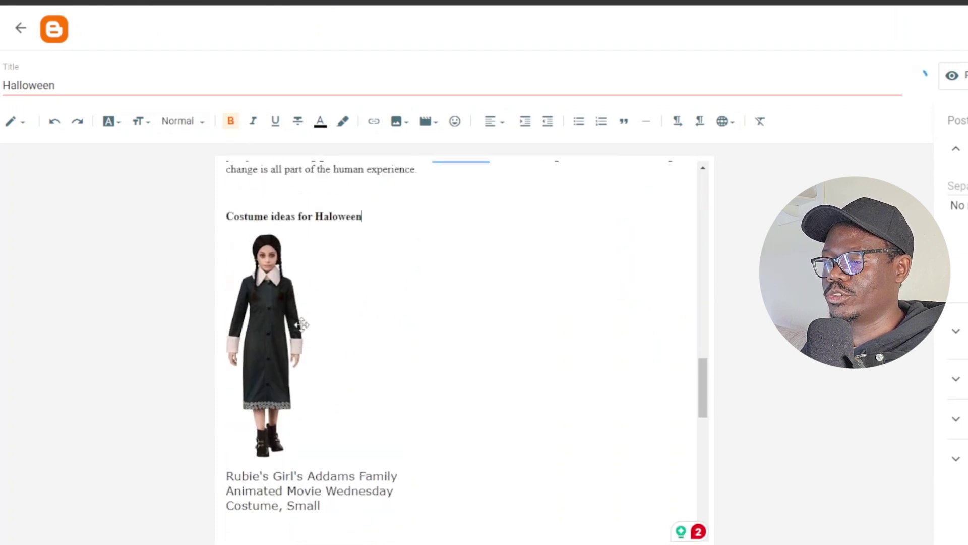
scroll(315, 350, down, 1)
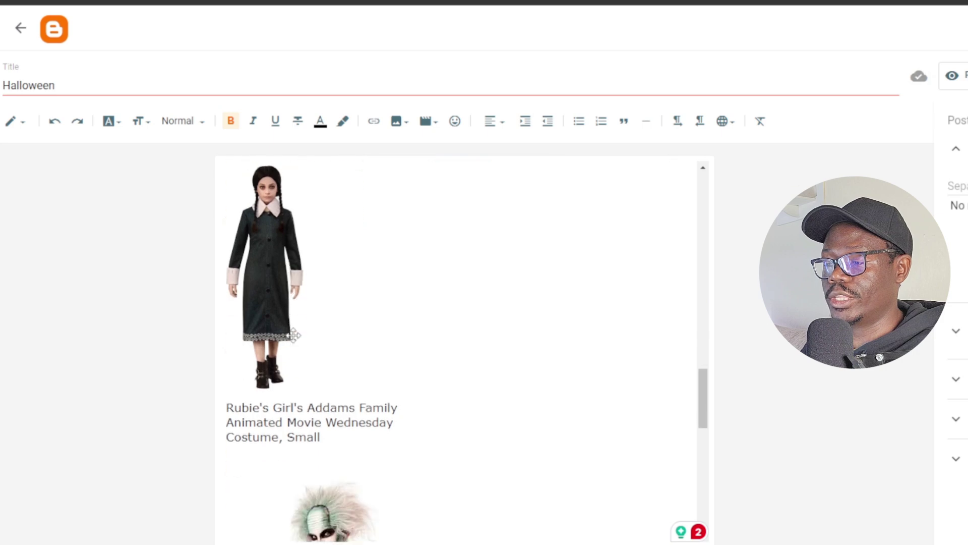
scroll(282, 298, down, 5)
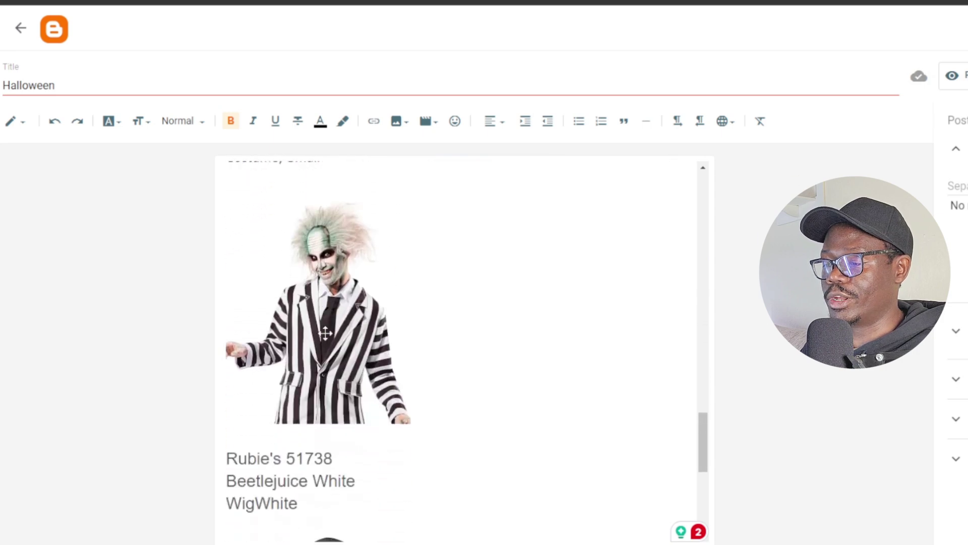
scroll(330, 382, down, 3)
scroll(331, 382, down, 2)
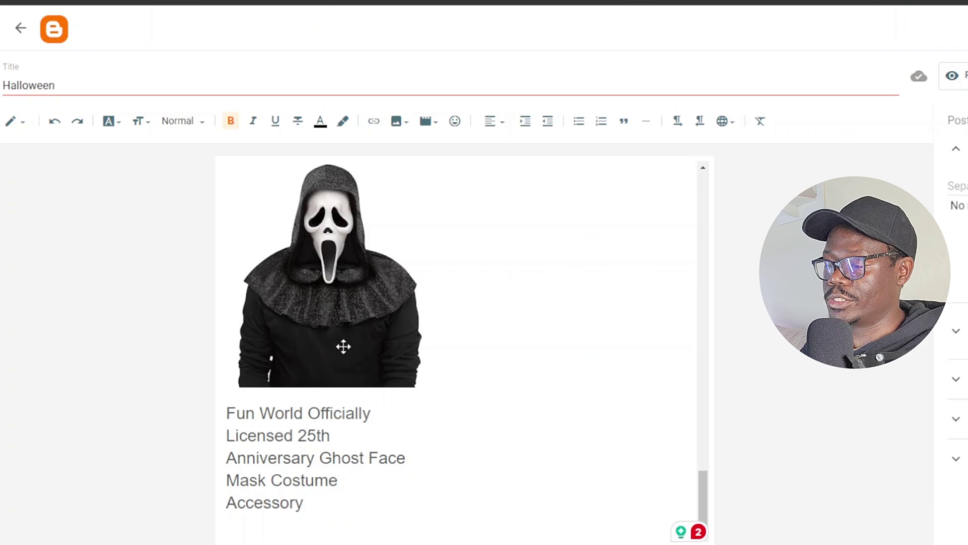
scroll(347, 348, up, 10)
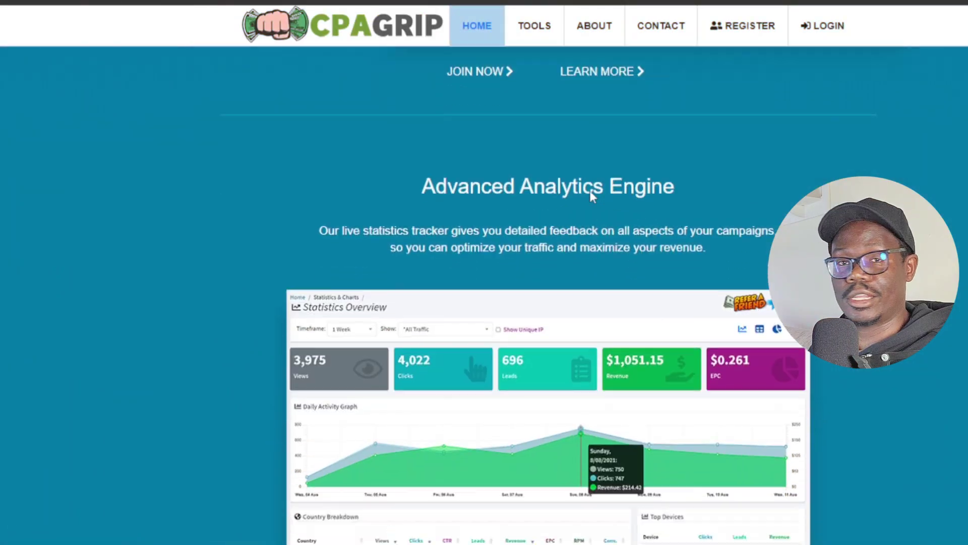
- Look through the CPAGrip home page, including its analytics section and publisher testimonials
scroll(591, 195, down, 3)
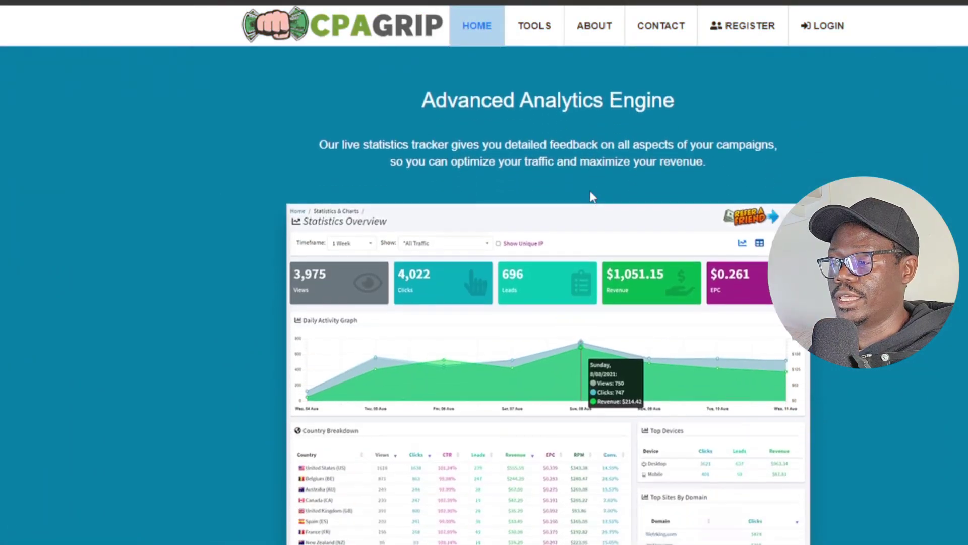
scroll(591, 197, down, 10)
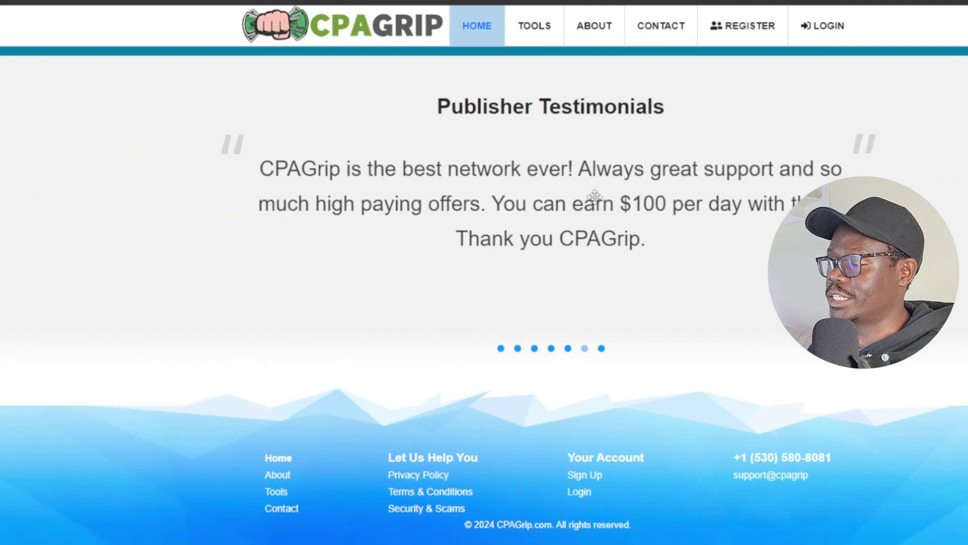
scroll(591, 192, up, 20)
scroll(598, 199, up, 3)
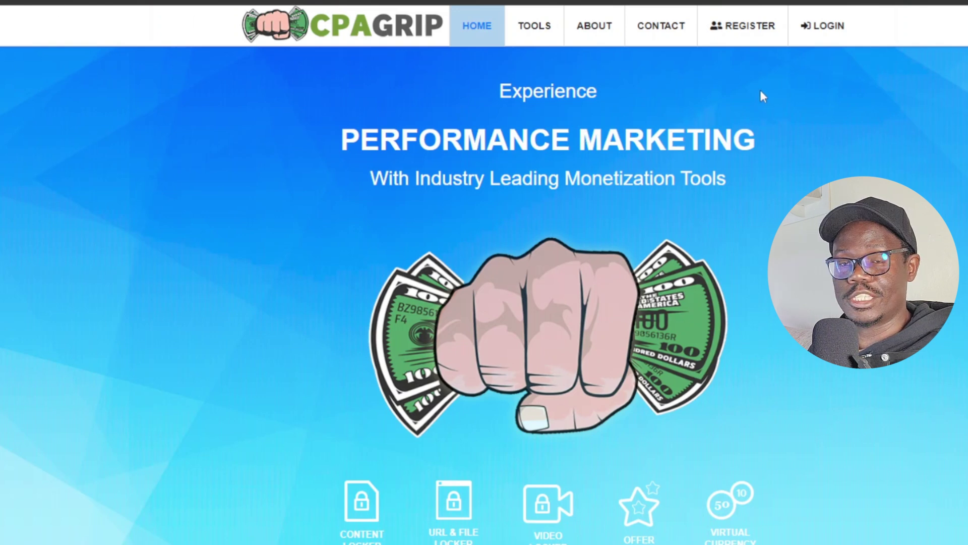
- Open the CPAGrip registration page and examine the fields and agreement checkboxes of the sign-up form
click(746, 36)
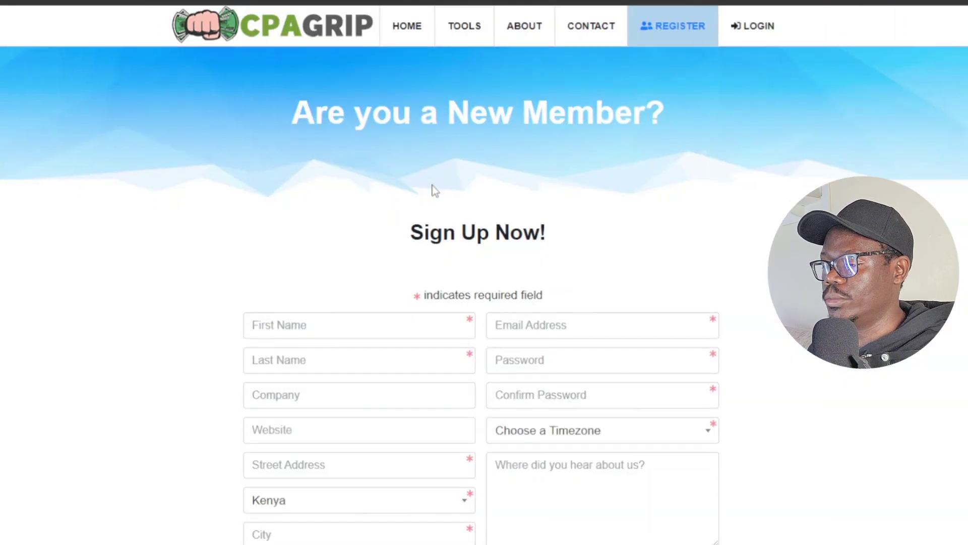
scroll(434, 190, down, 4)
scroll(431, 183, up, 1)
scroll(431, 182, down, 1)
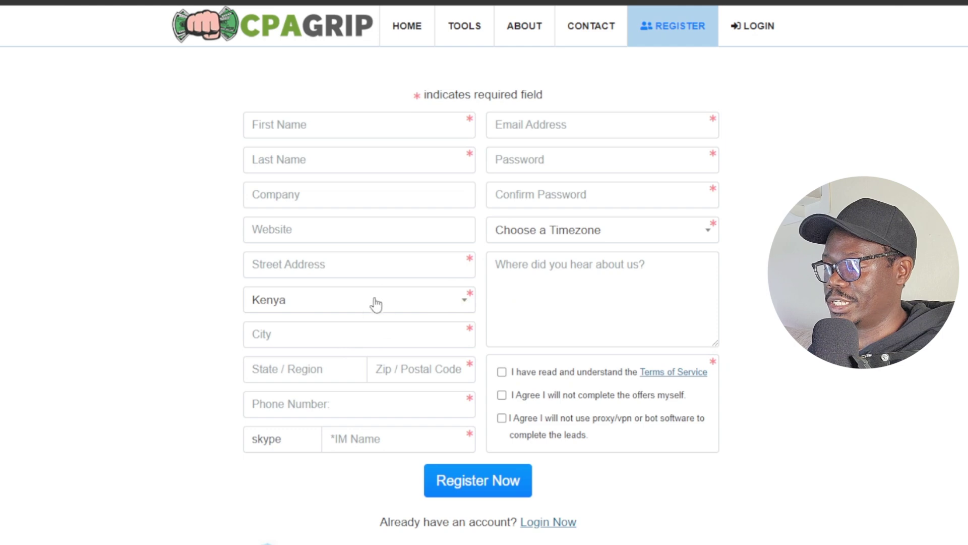
scroll(376, 298, down, 1)
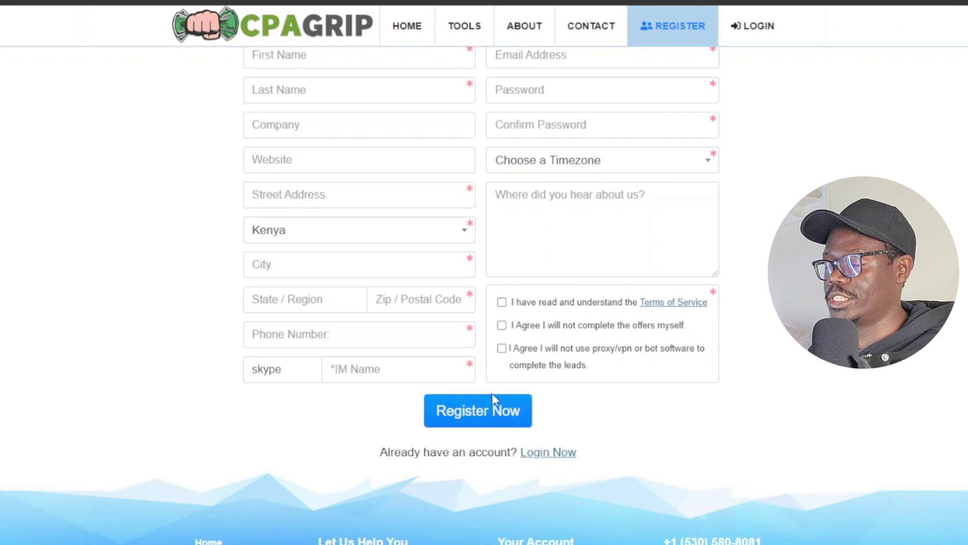
scroll(499, 325, up, 4)
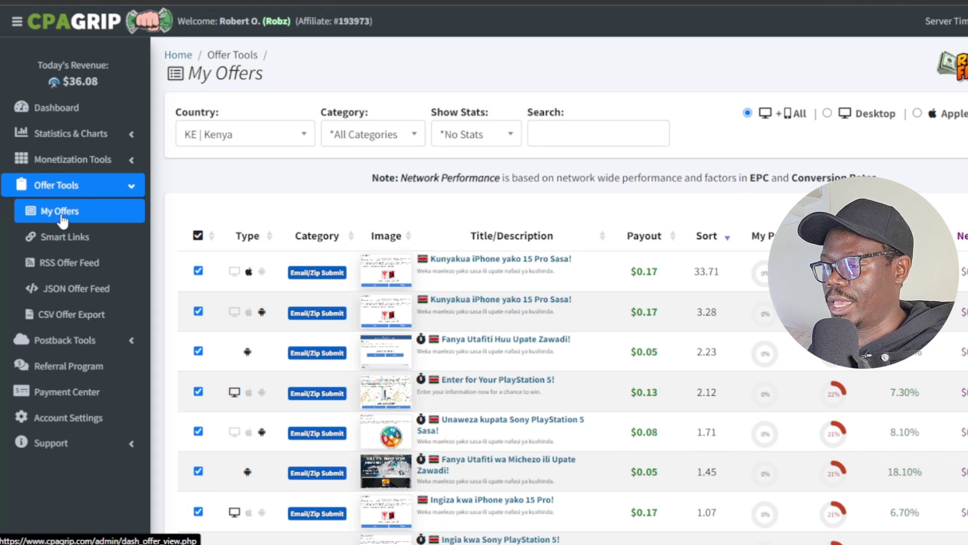
- Set the country filter of the CPAGrip offers list to United States
click(301, 135)
scroll(278, 207, up, 8)
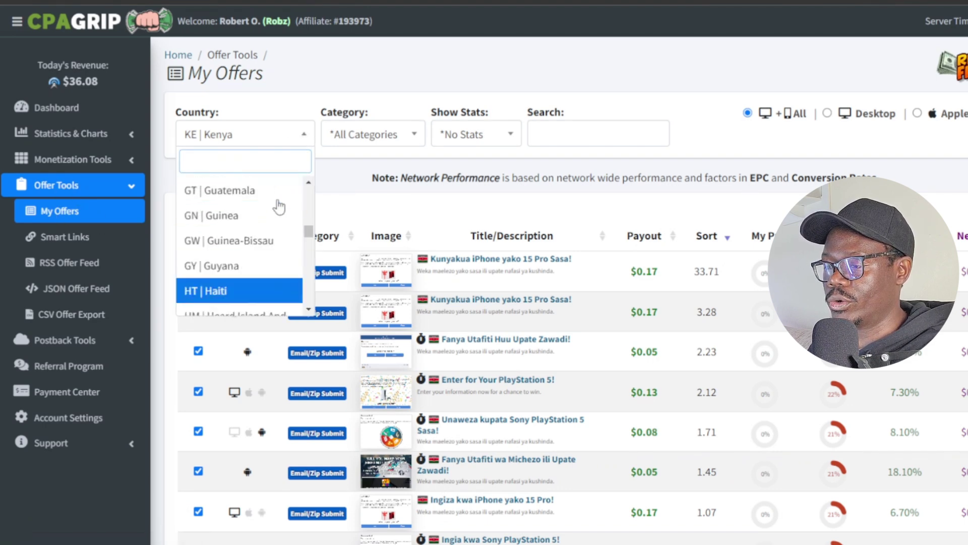
scroll(279, 206, up, 20)
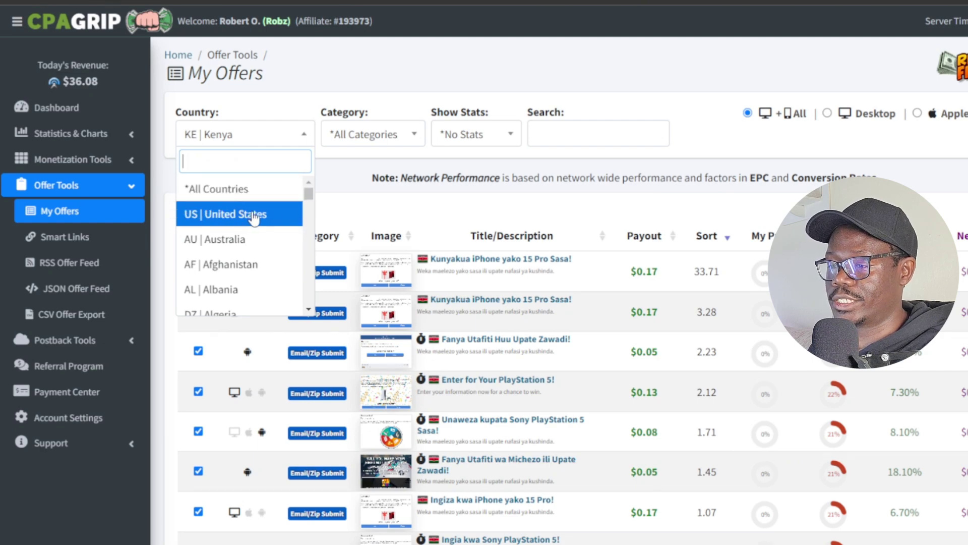
click(249, 220)
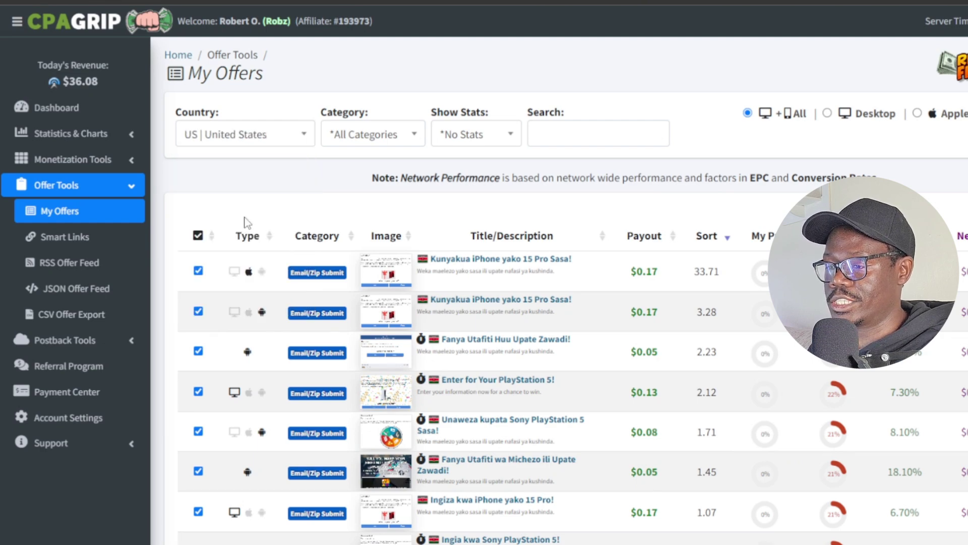
- Search the United States offers for "amazon" and open the "Earn $750 for Your Amazon Account Now!" offer
scroll(469, 212, down, 3)
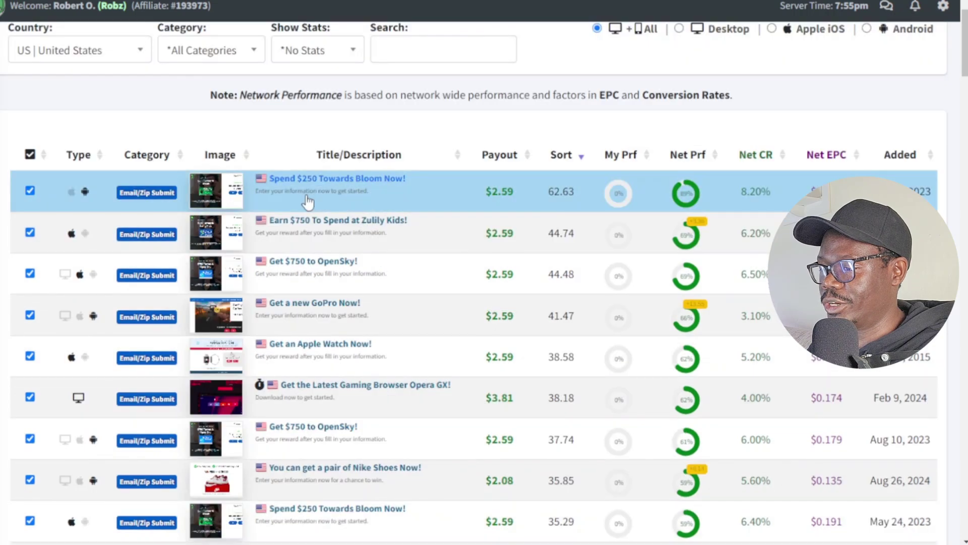
scroll(304, 198, down, 5)
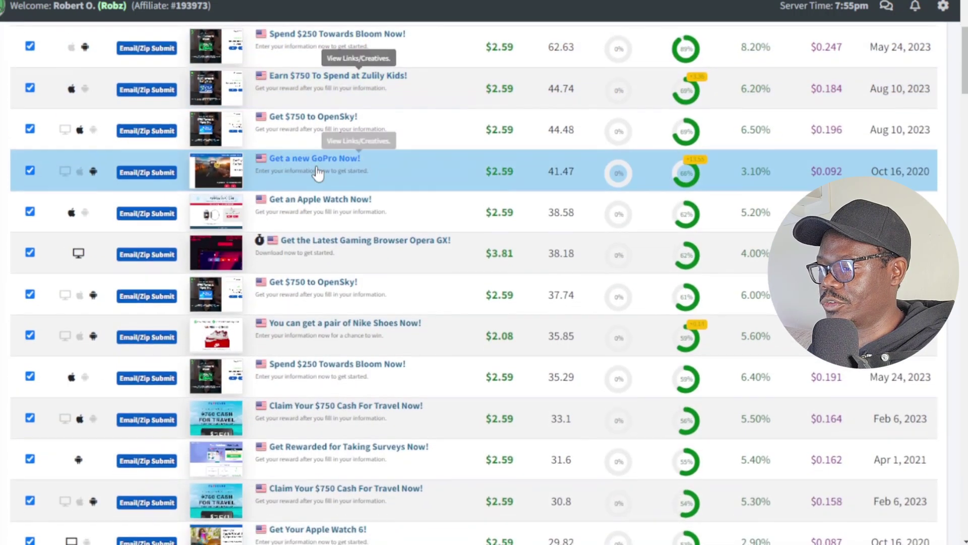
scroll(316, 178, down, 7)
scroll(325, 207, up, 12)
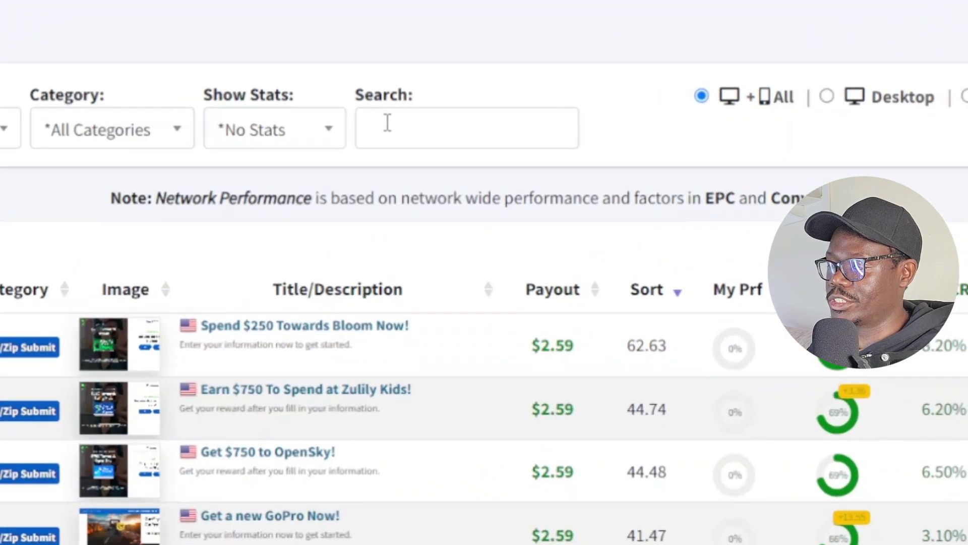
click(387, 122)
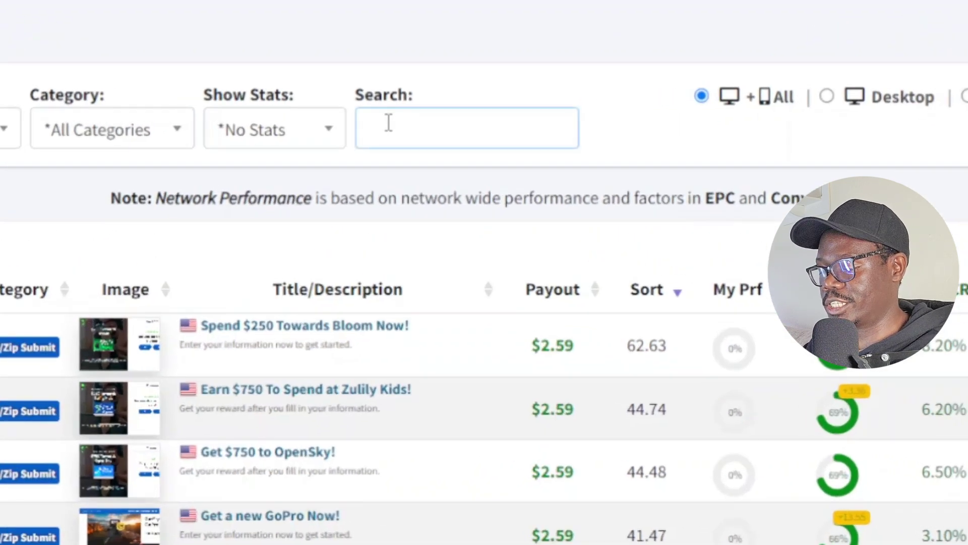
text(amazon)
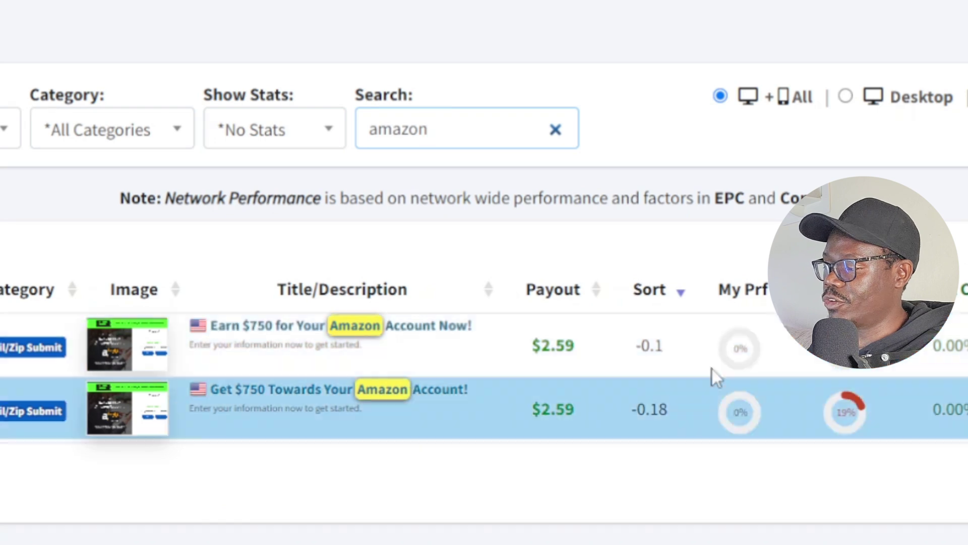
click(416, 341)
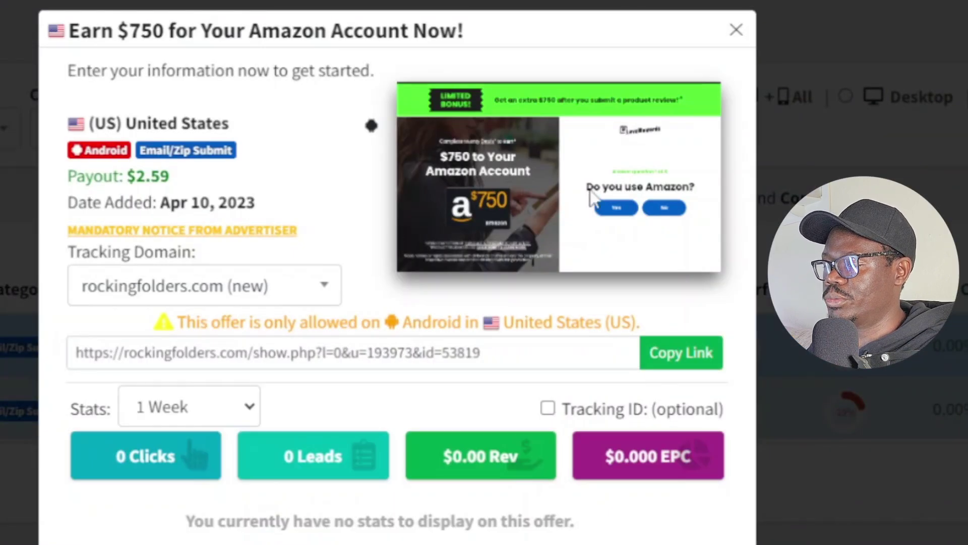
- Open the Amazon offer's preview image in a separate tab and save it to the computer
right_click(542, 194)
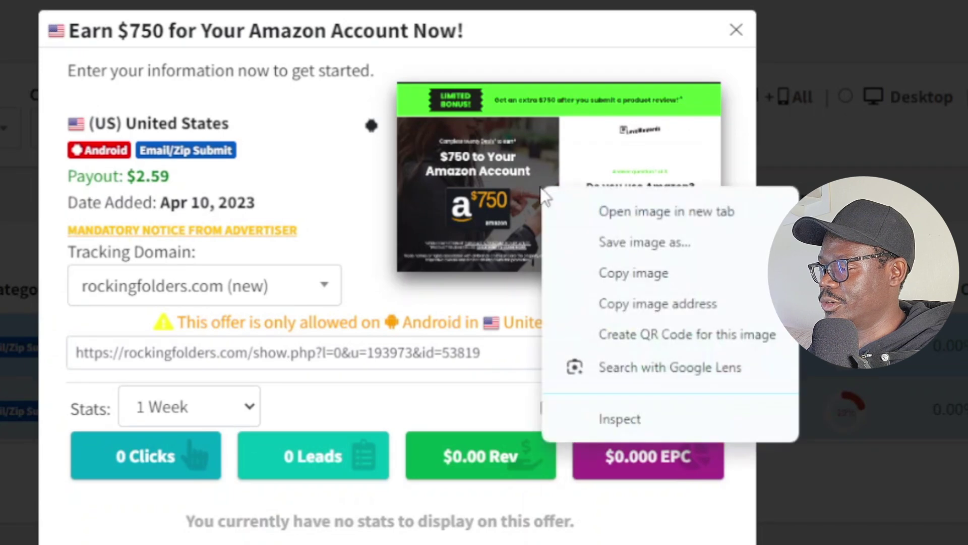
click(670, 207)
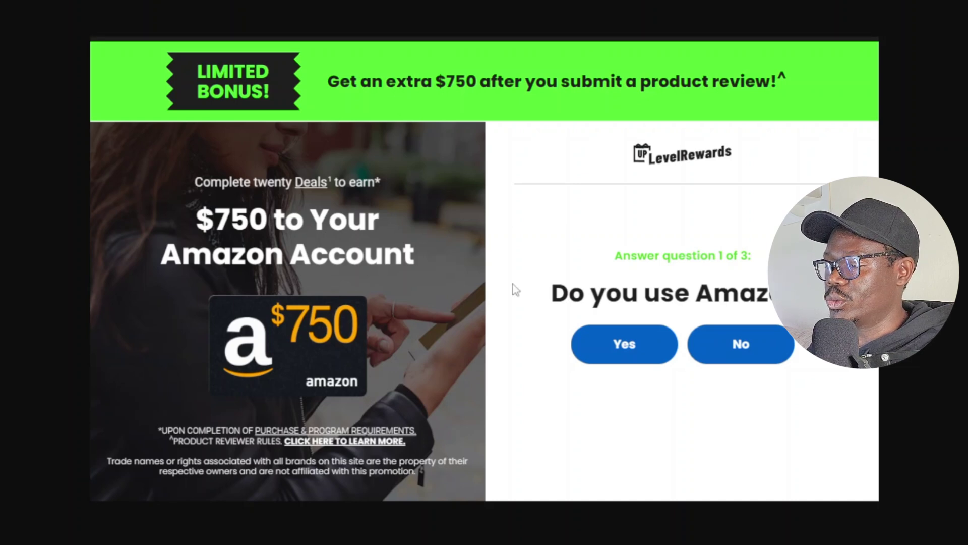
right_click(478, 251)
click(534, 279)
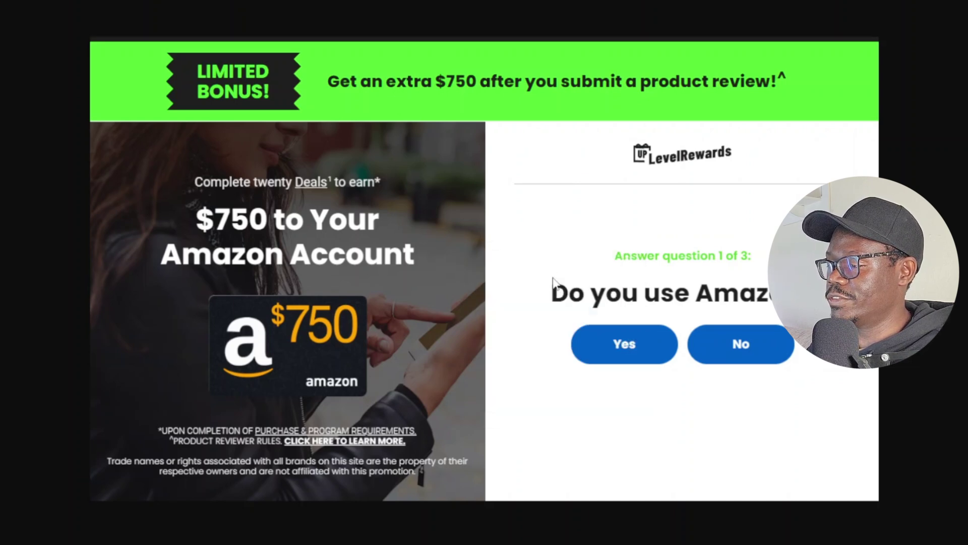
click(262, 177)
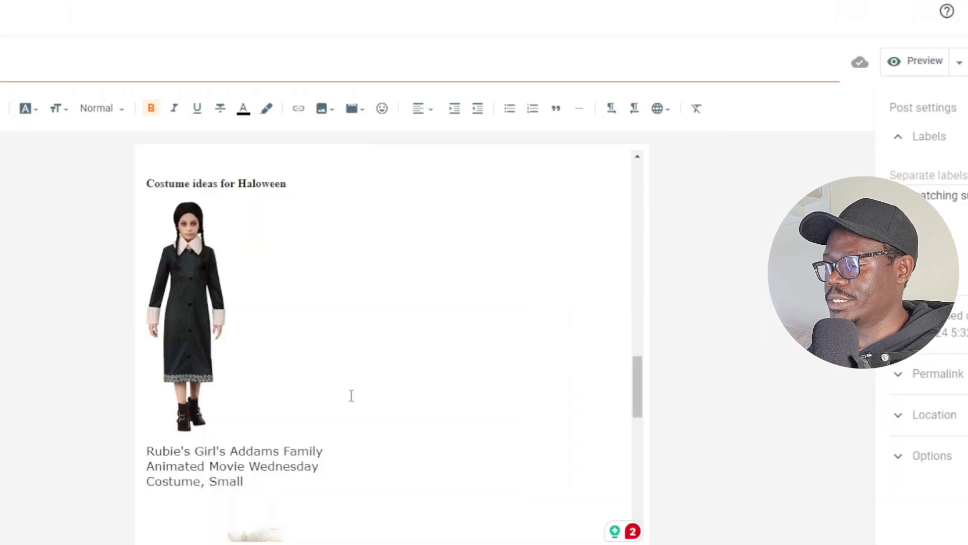
- Insert the saved Amazon offer image from the computer below the Ghost Face Mask Costume entry and enlarge it
scroll(351, 395, down, 15)
click(304, 507)
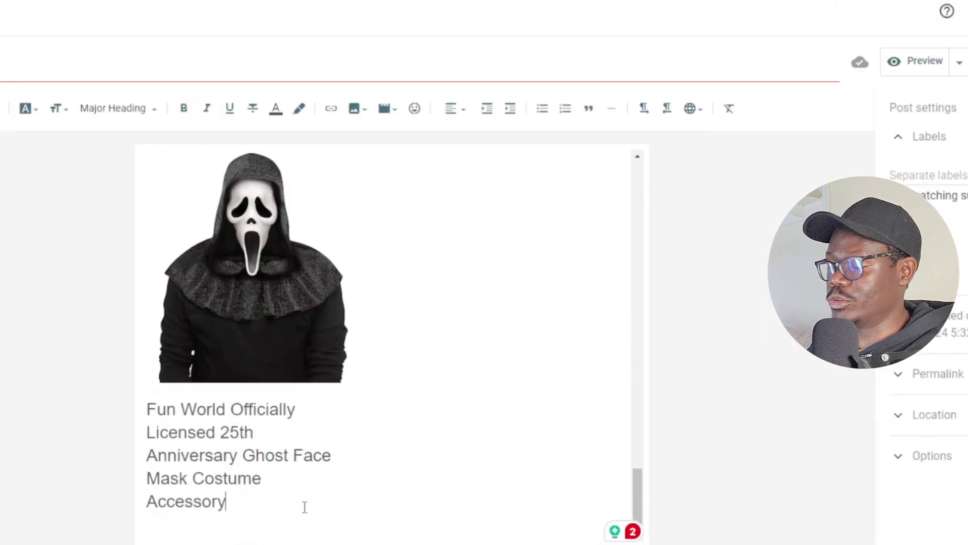
key(Return)
scroll(216, 269, down, 1)
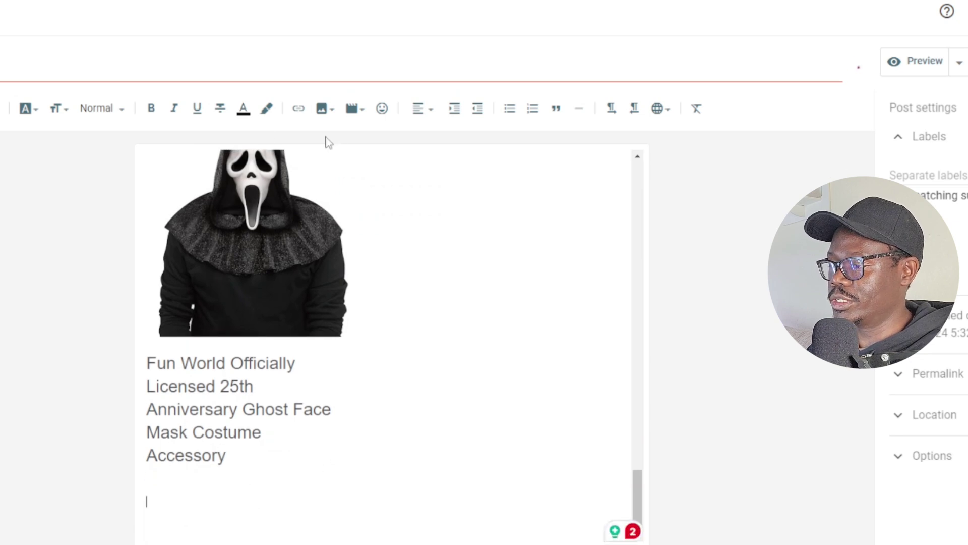
click(333, 109)
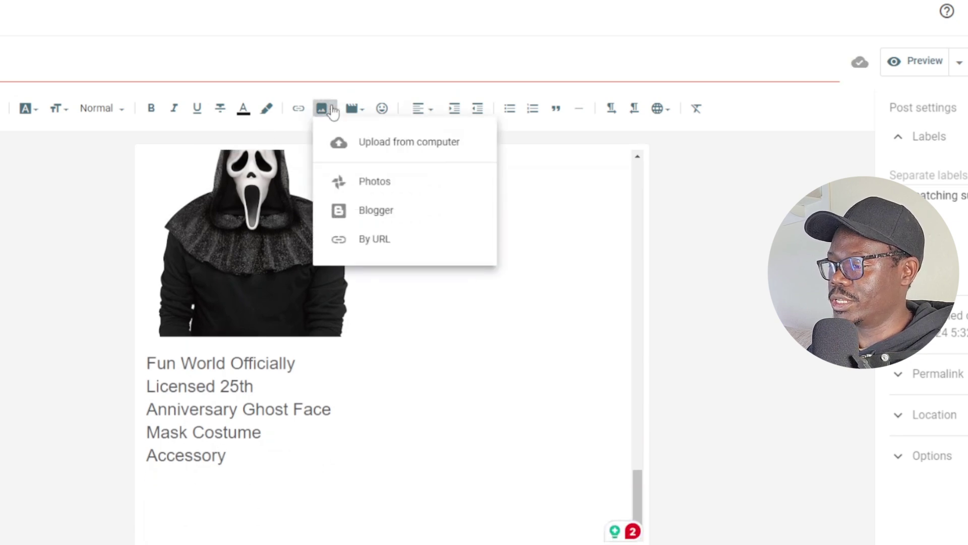
click(424, 153)
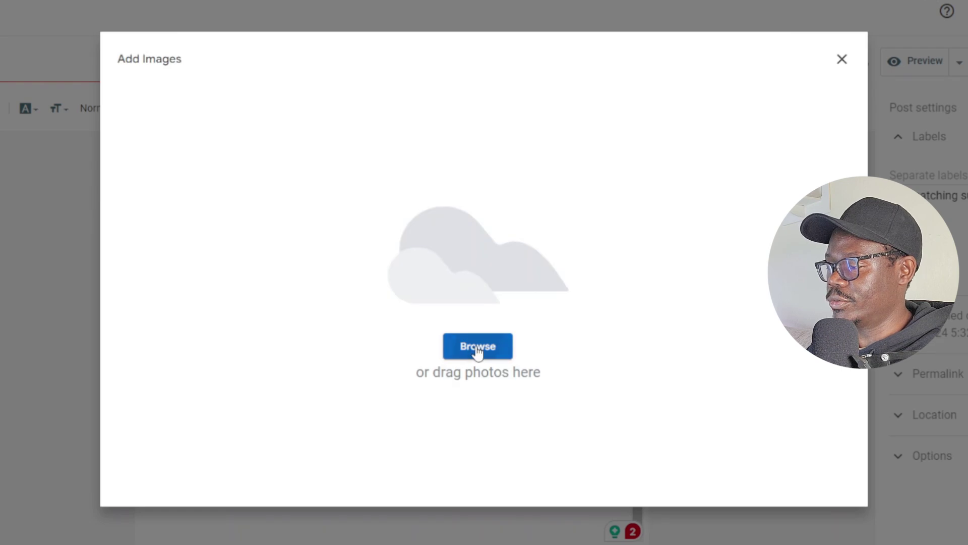
click(477, 348)
scroll(125, 71, down, 3)
scroll(125, 72, up, 3)
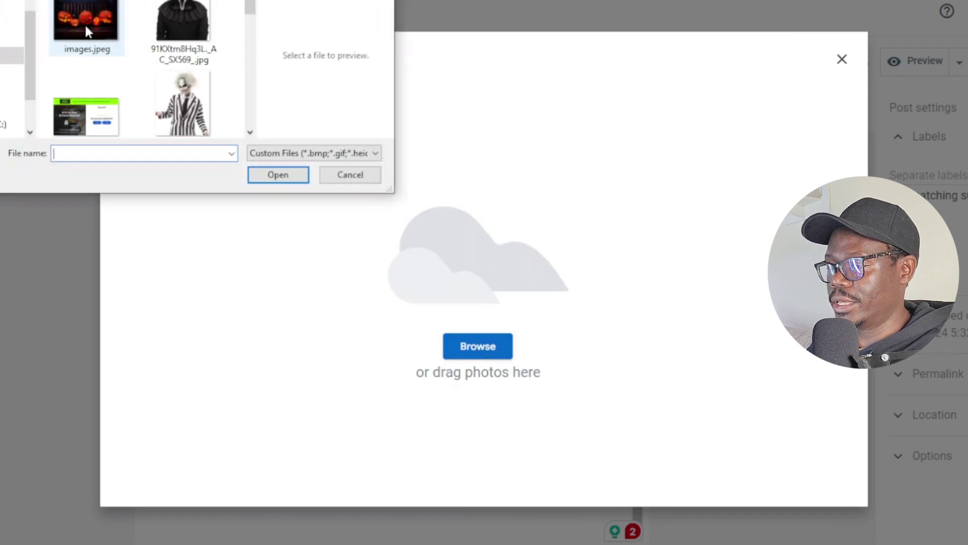
double_click(86, 105)
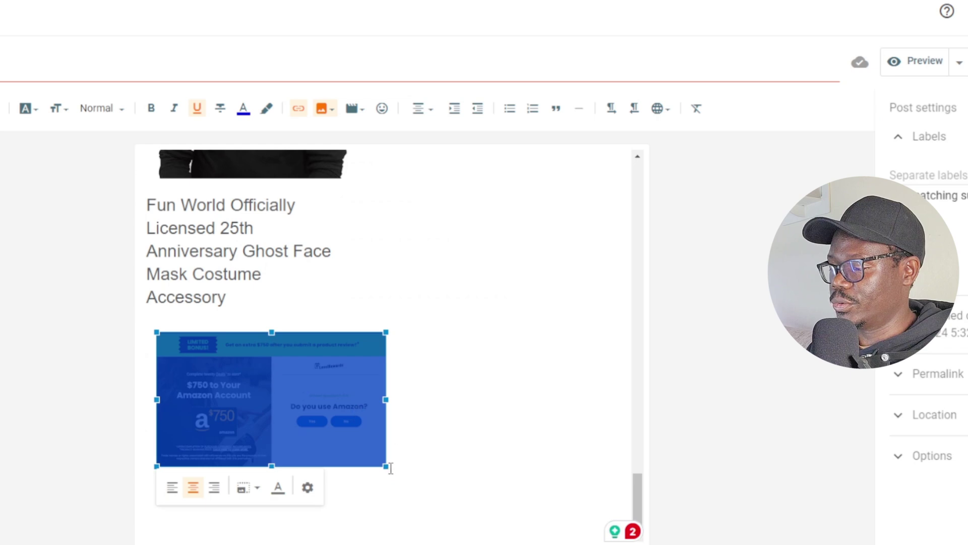
drag(388, 467, 570, 540)
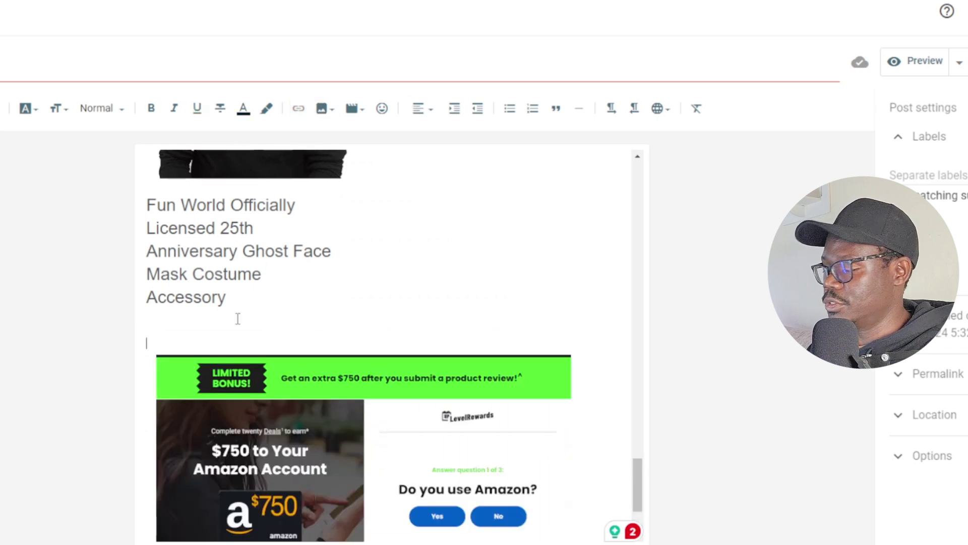
- Copy the offer title "Earn $750 for Your Amazon Account Now!" from CPAGrip and paste it above the offer image in the Blogger post
key(Return)
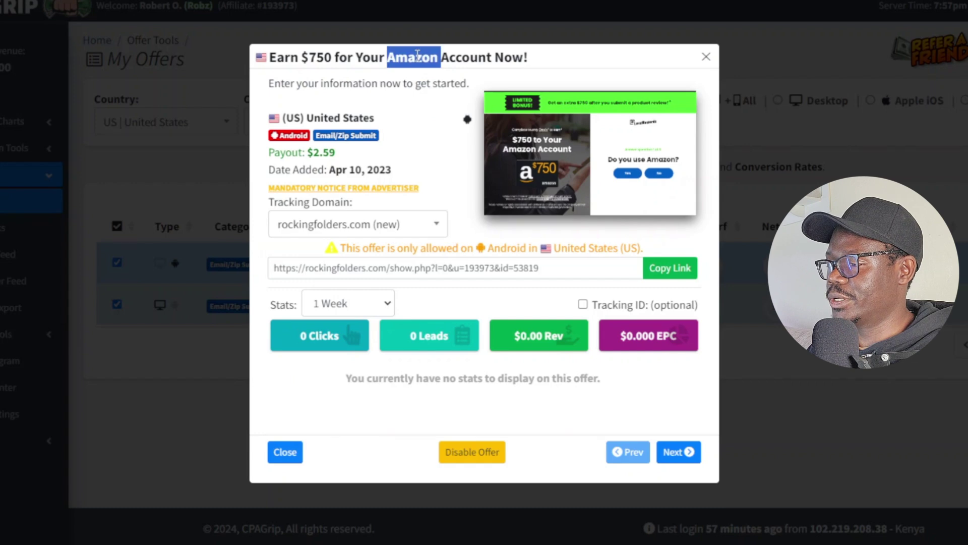
triple_click(412, 57)
key(ctrl+c)
right_click(443, 59)
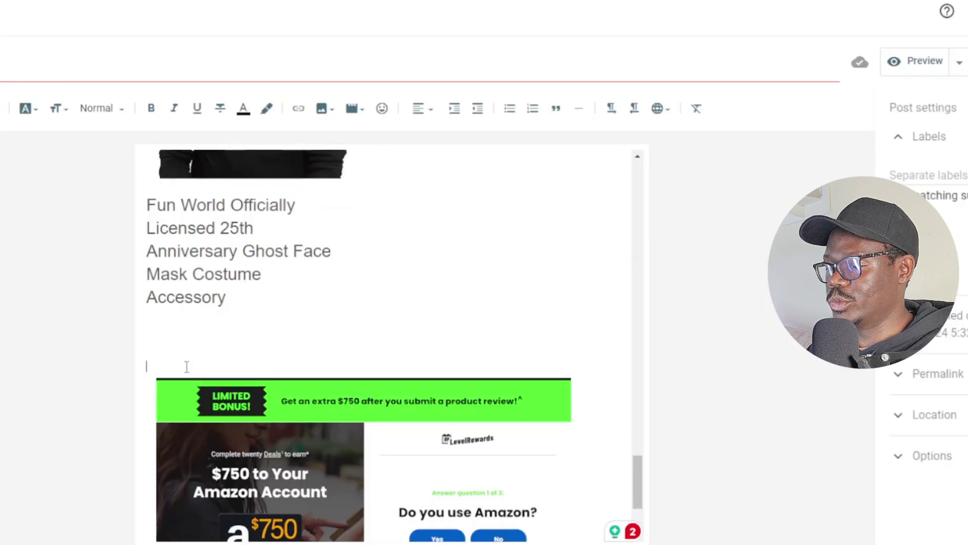
right_click(186, 366)
click(231, 201)
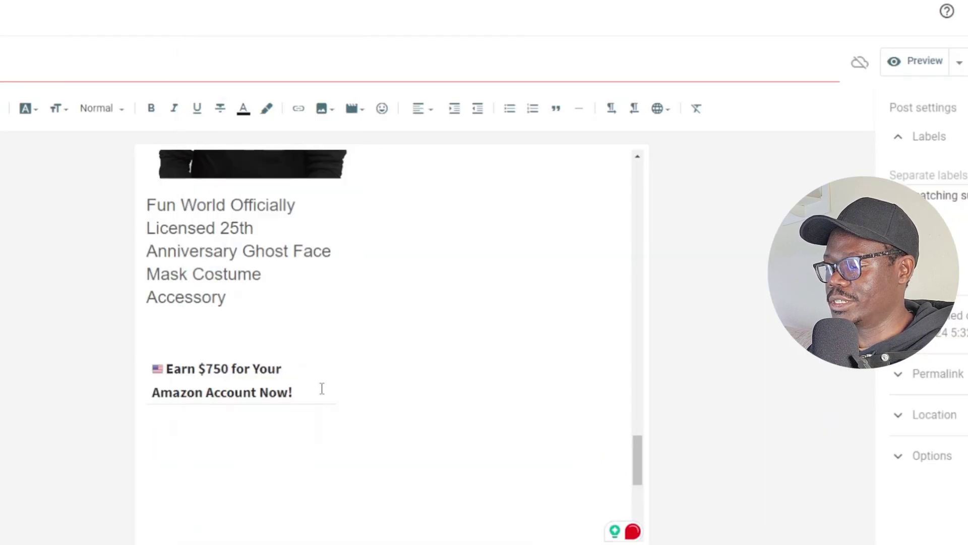
scroll(321, 388, down, 4)
scroll(322, 388, up, 1)
click(334, 362)
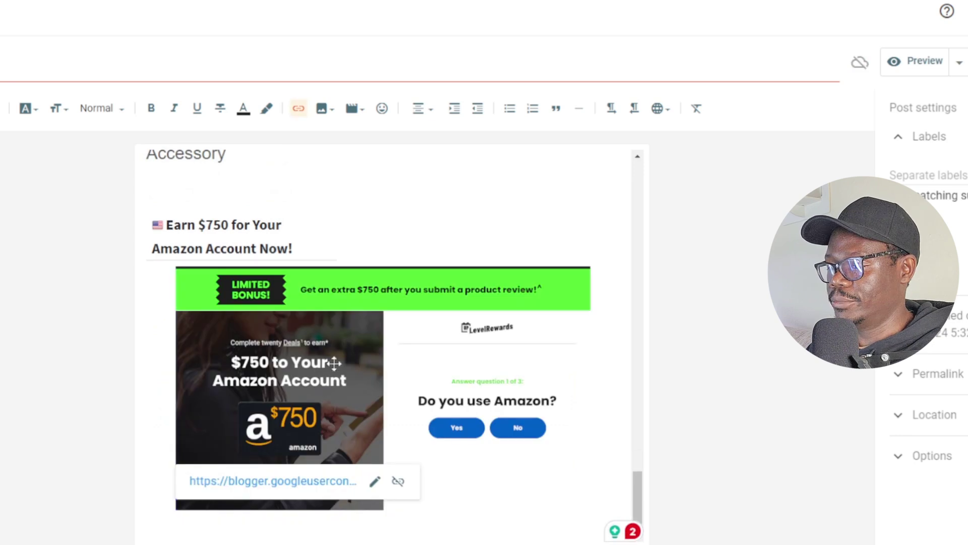
scroll(382, 303, down, 1)
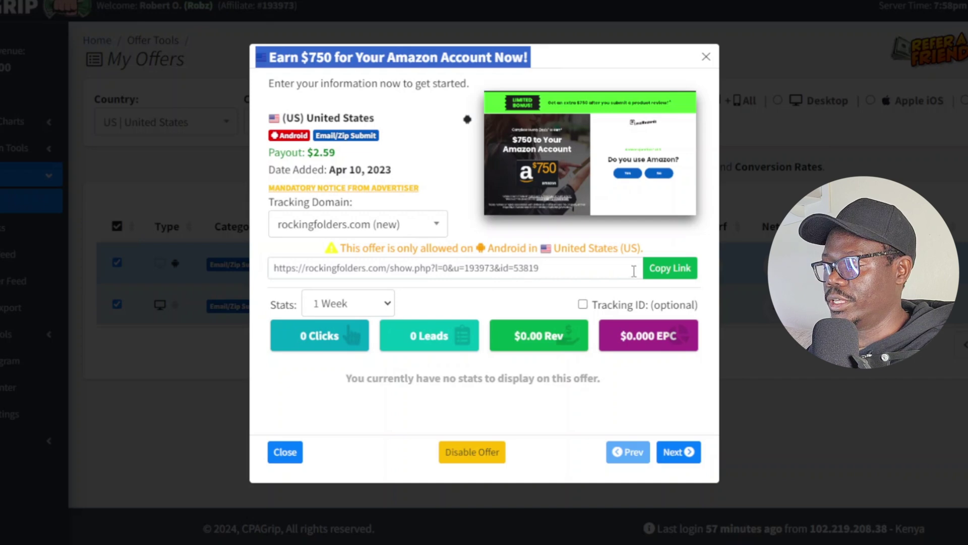
- Copy the offer's rockingfolders.com tracking link from CPAGrip and apply it to the "Earn $750 for Your Amazon Account Now!" heading in the Blogger post
click(668, 268)
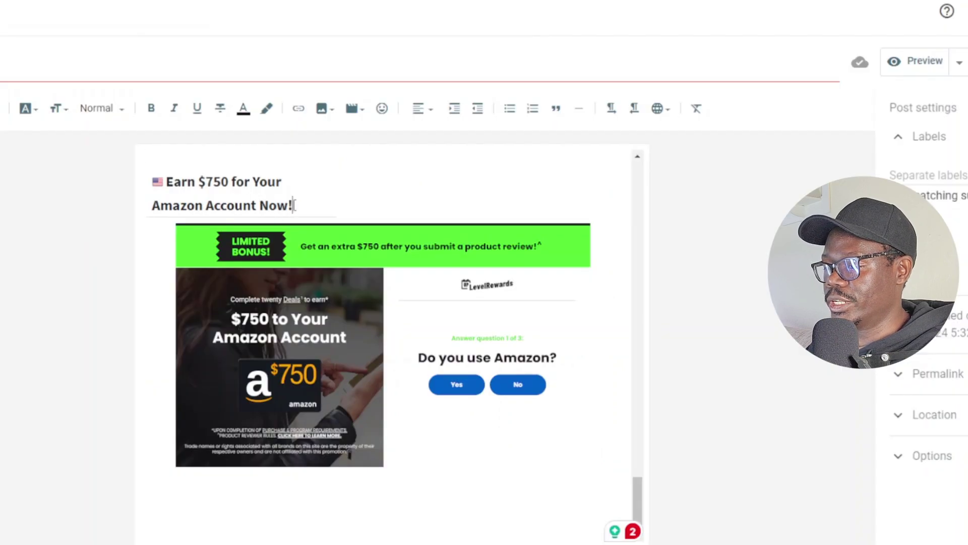
drag(295, 205, 175, 186)
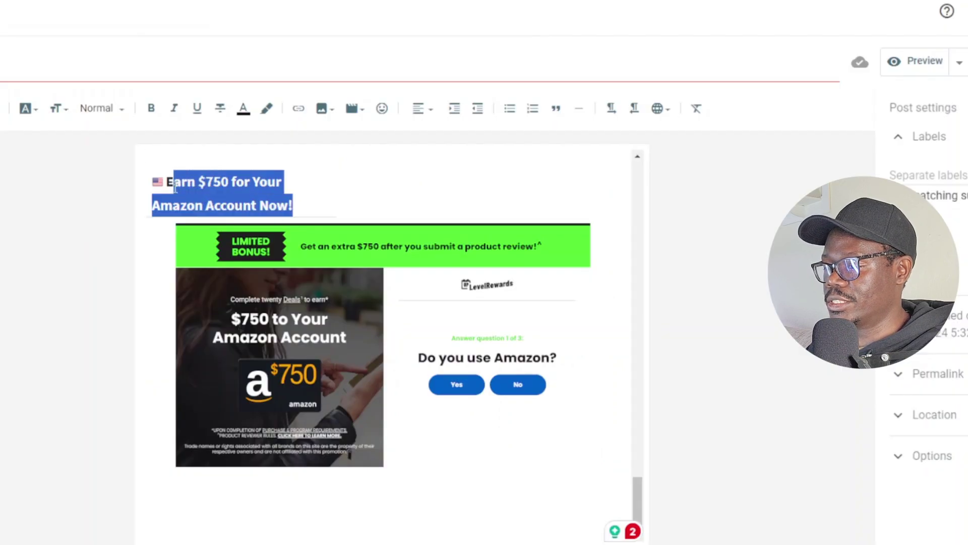
click(298, 108)
click(412, 255)
right_click(411, 256)
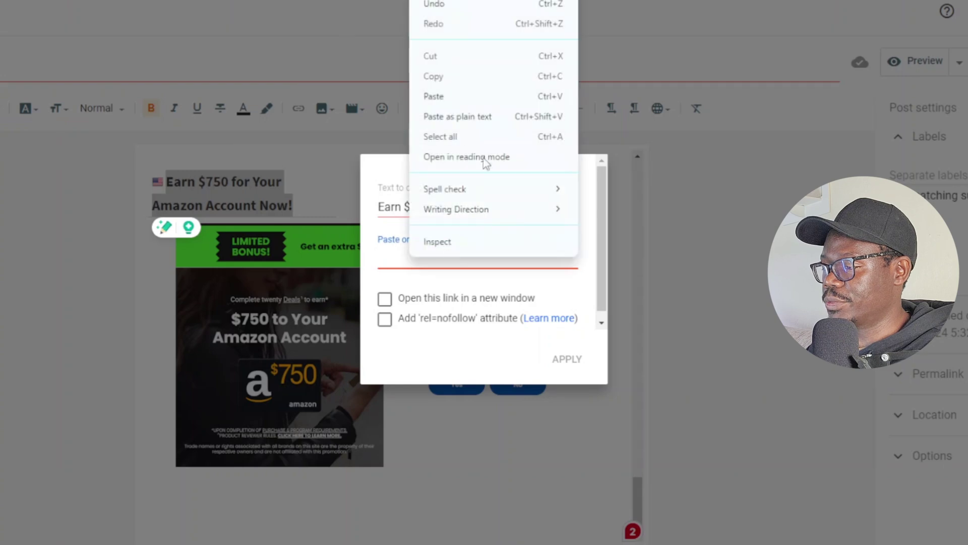
click(458, 96)
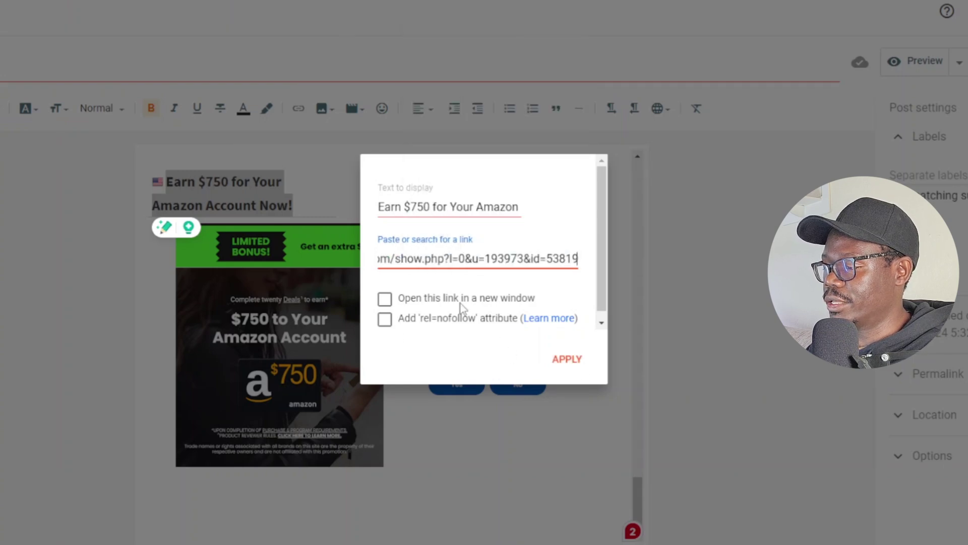
click(569, 359)
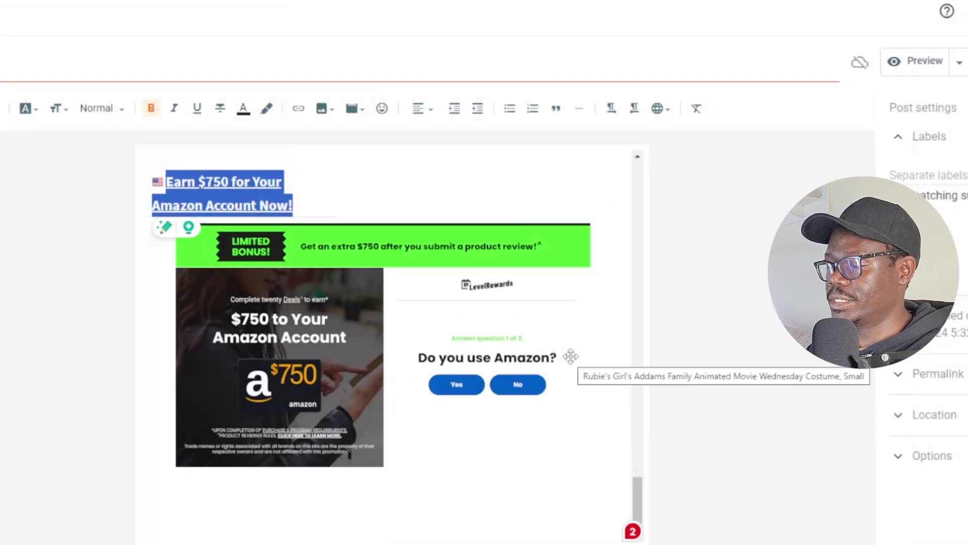
click(278, 201)
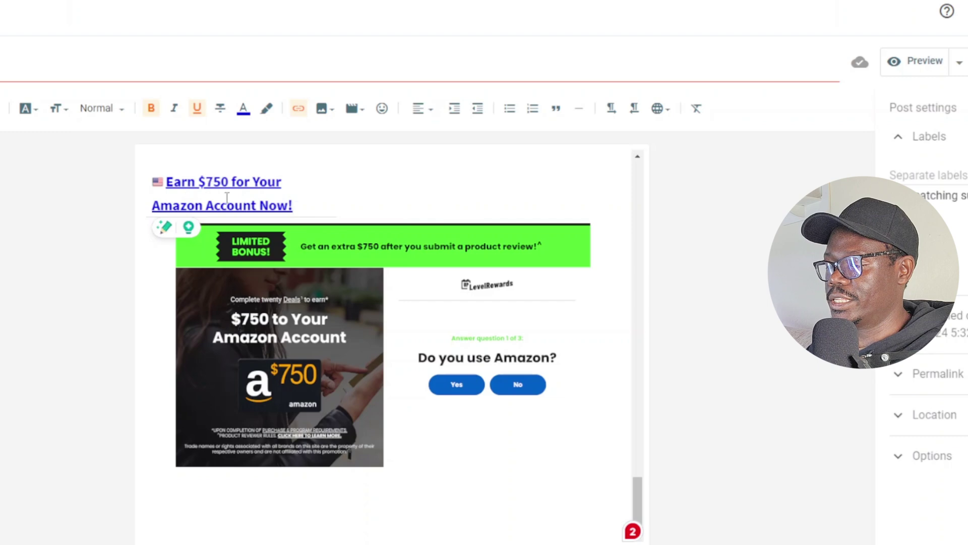
- Replace the Amazon offer image's link with the copied CPAGrip tracking link
click(390, 330)
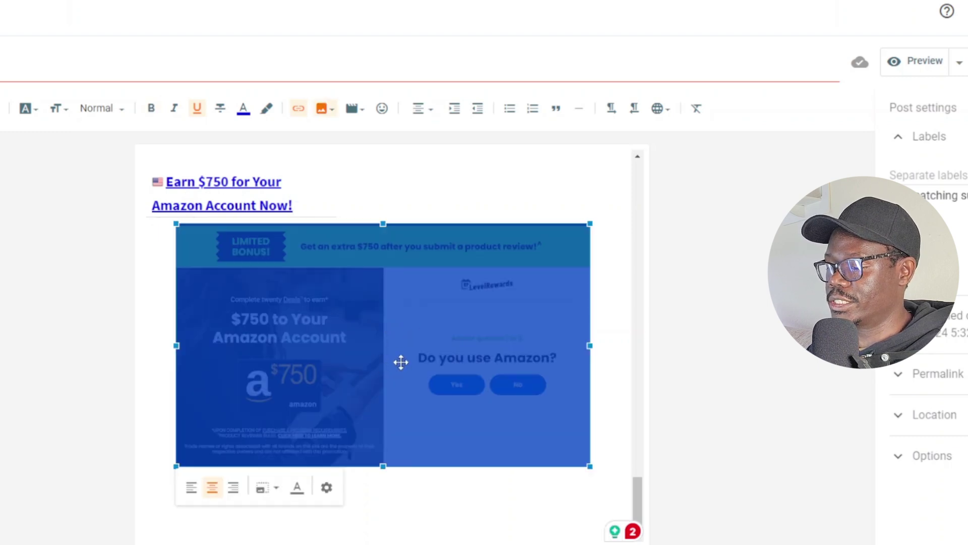
click(298, 108)
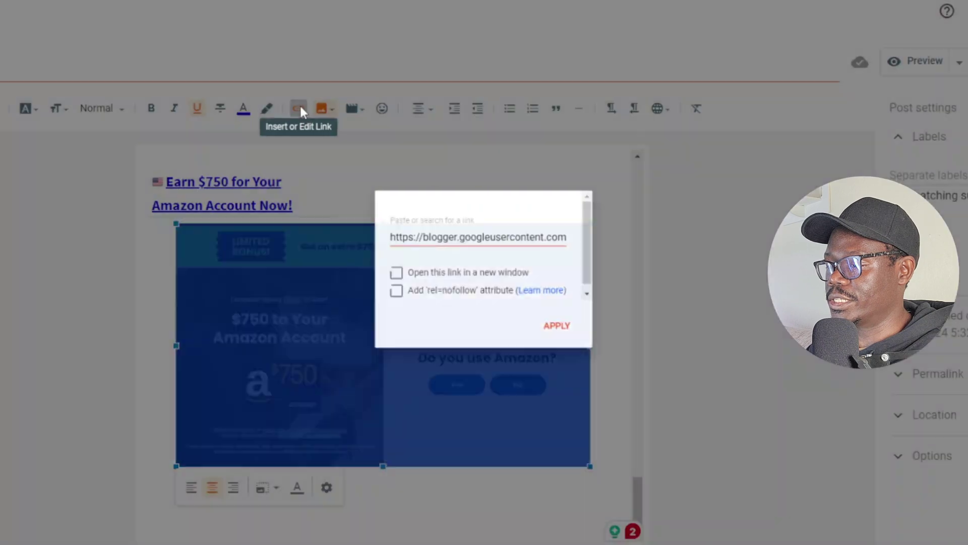
right_click(458, 233)
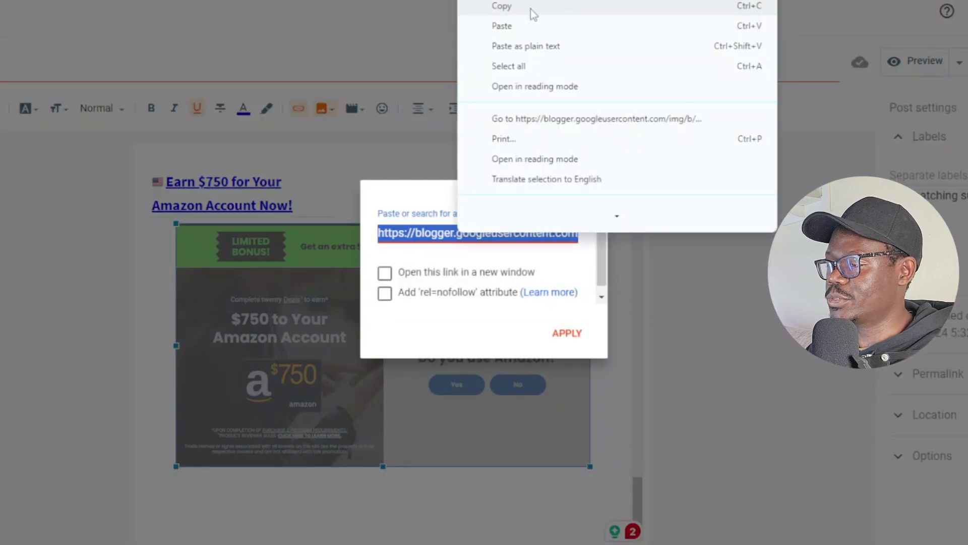
click(508, 25)
click(567, 334)
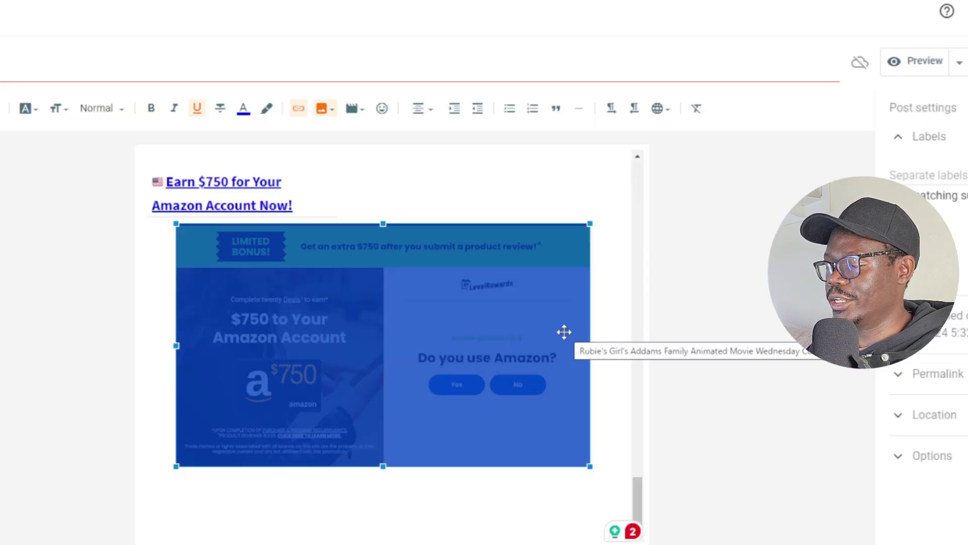
click(438, 477)
click(409, 372)
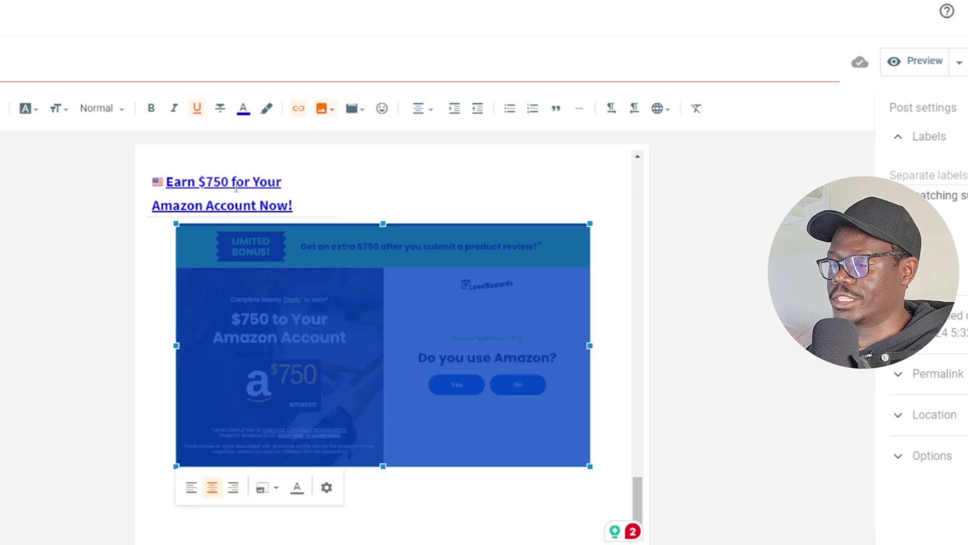
scroll(370, 252, up, 2)
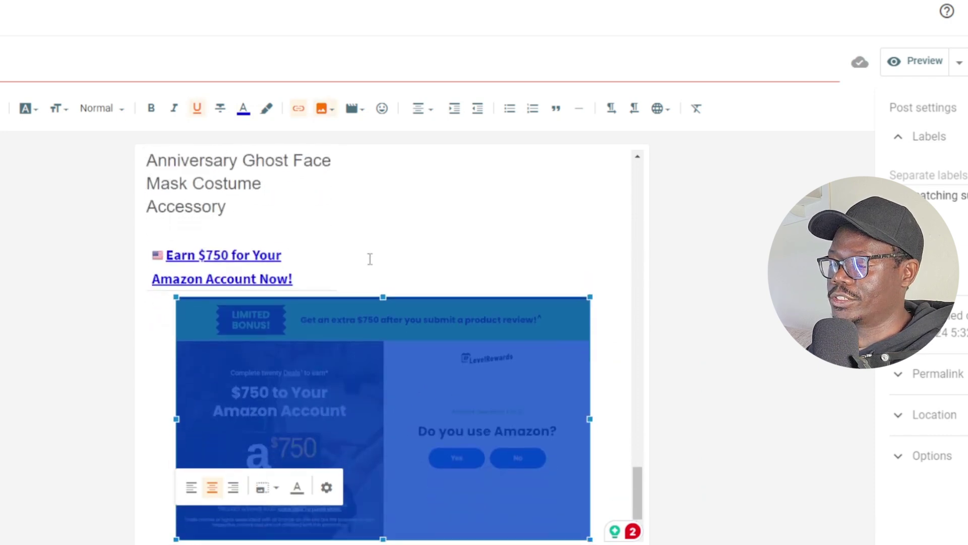
scroll(378, 303, down, 2)
click(417, 507)
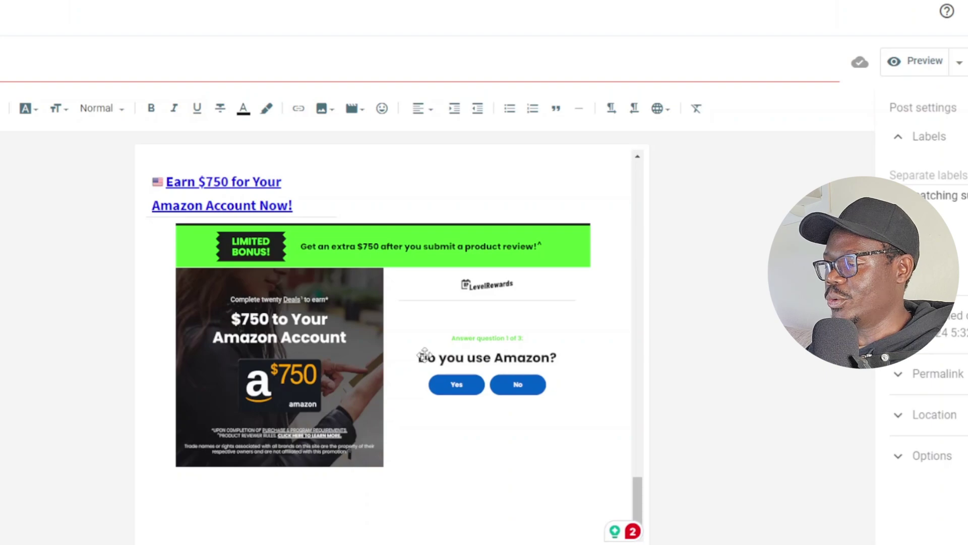
- Review the post in the editor from the pumpkin image through the article text to the Amazon offer
scroll(528, 356, up, 6)
scroll(527, 352, up, 15)
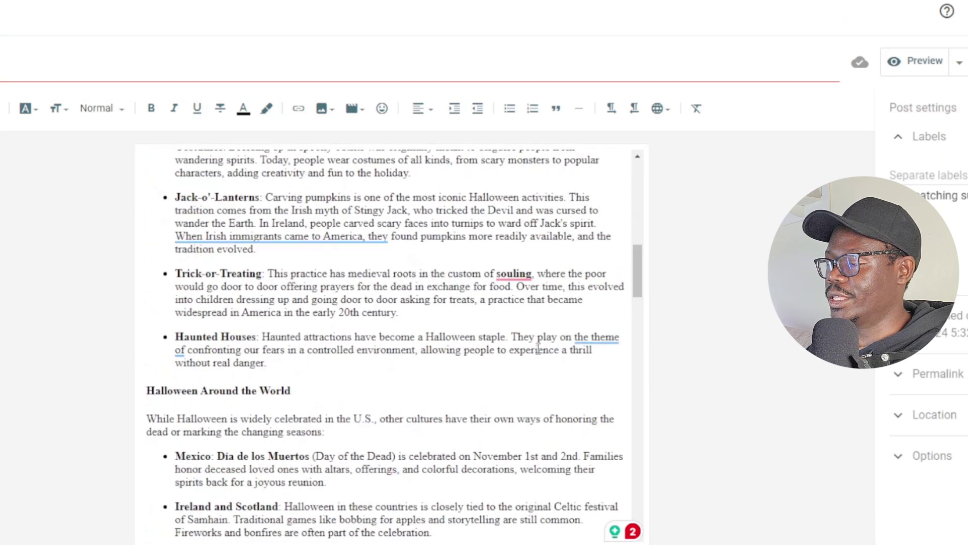
scroll(273, 196, down, 15)
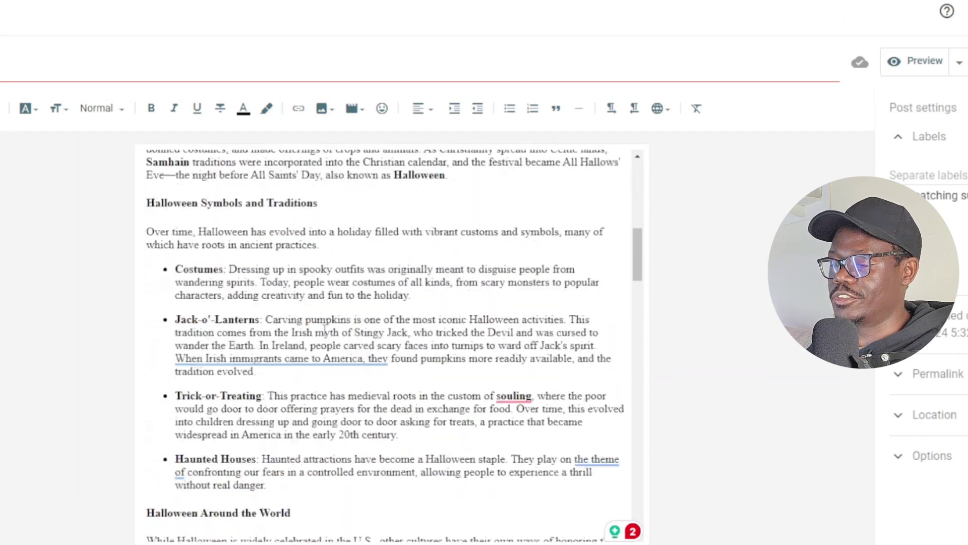
scroll(324, 329, down, 10)
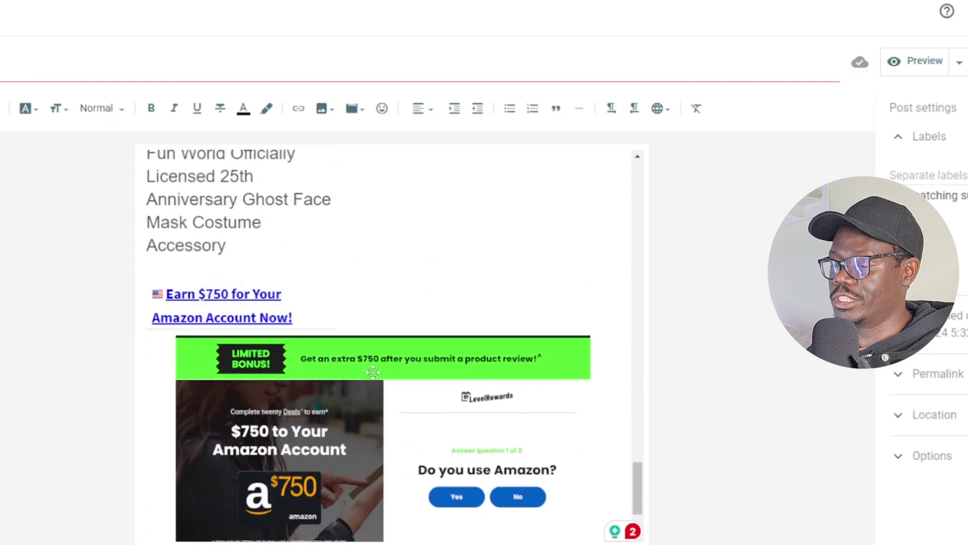
scroll(340, 296, up, 20)
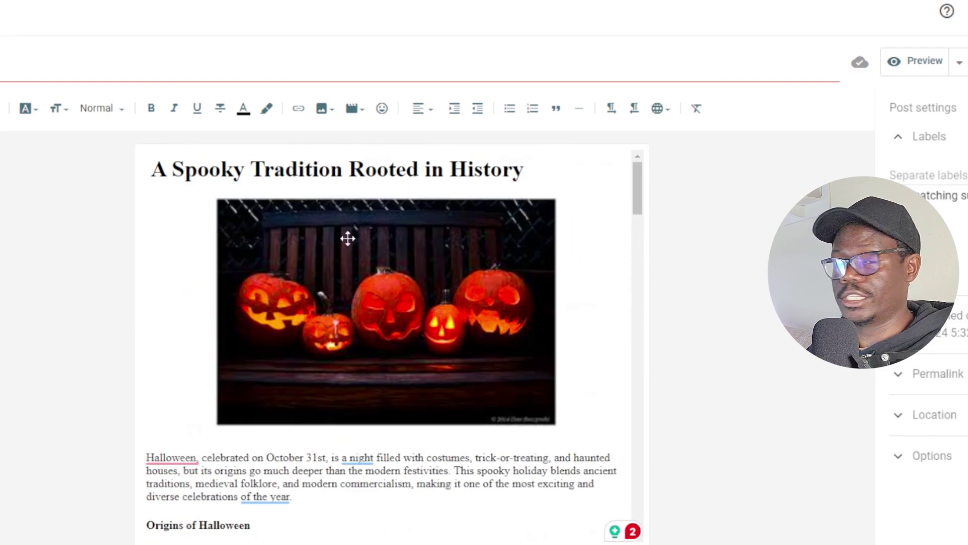
scroll(335, 288, down, 12)
scroll(332, 432, down, 15)
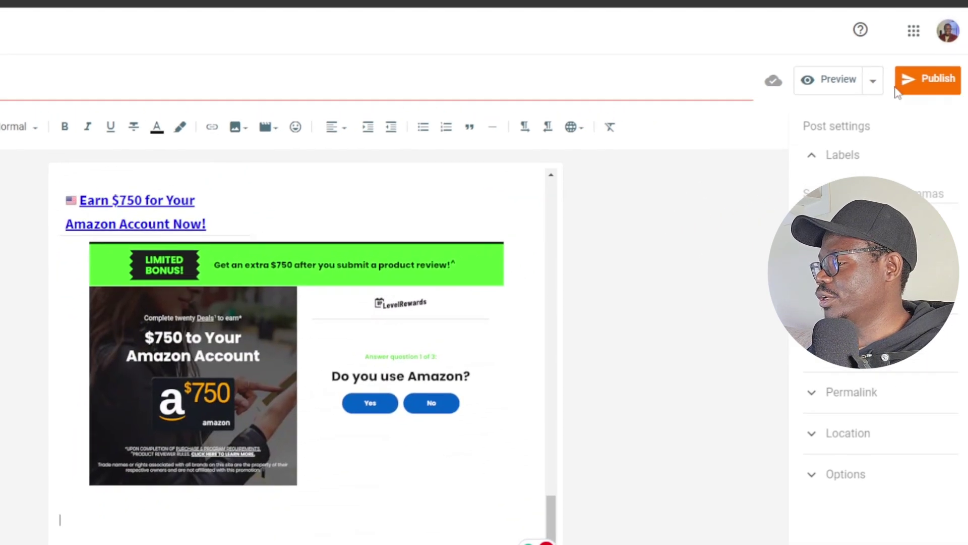
- Preview the Halloween post and review it from the title and pumpkin image through the costume products to the Amazon offer
click(960, 66)
click(961, 66)
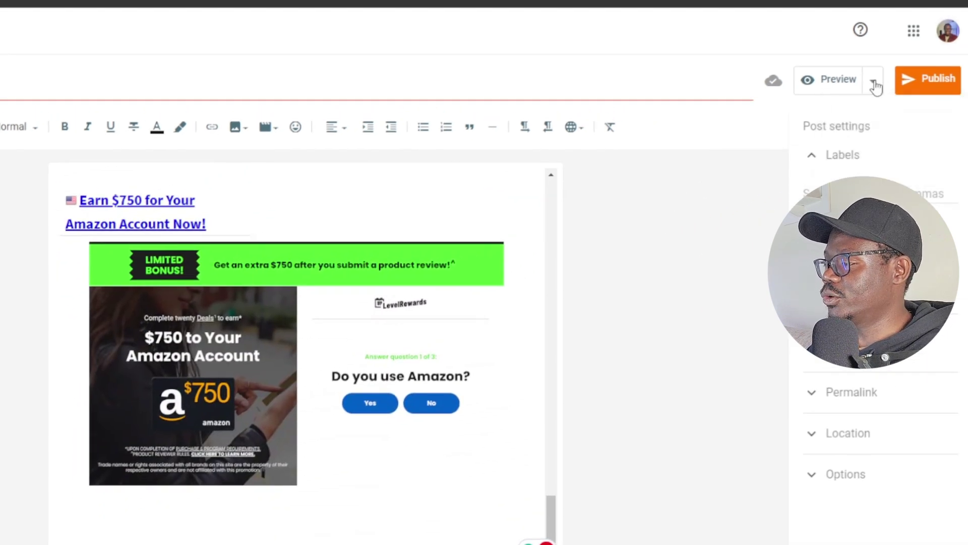
click(874, 84)
click(884, 151)
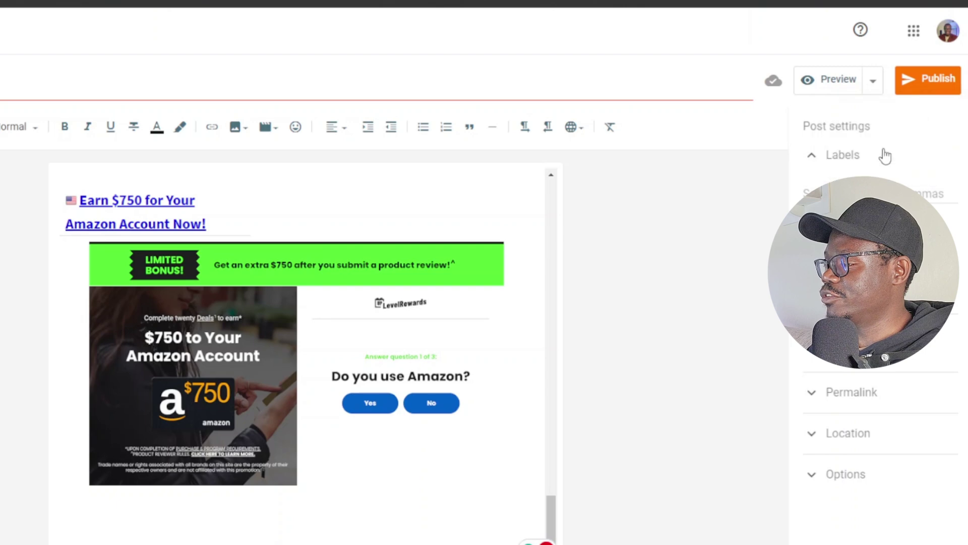
click(839, 81)
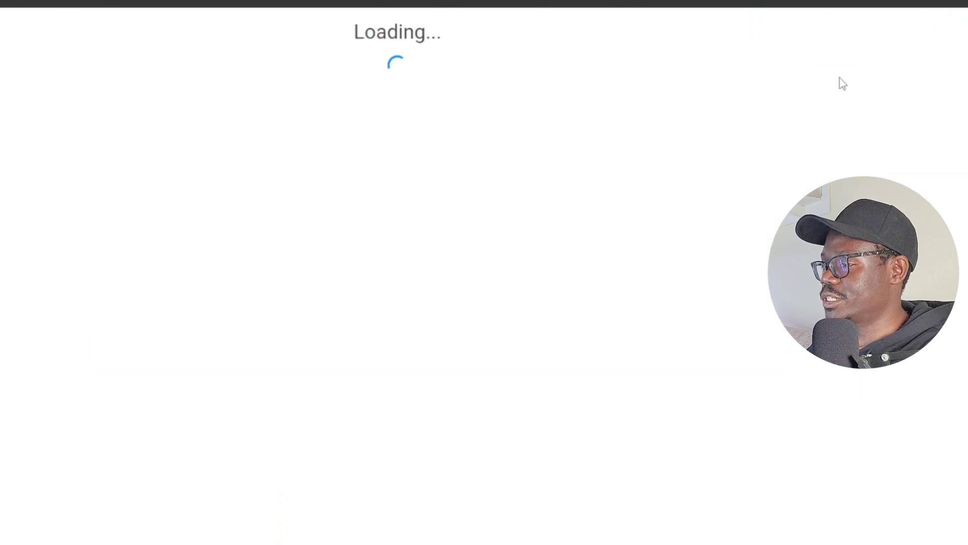
scroll(587, 188, down, 2)
scroll(579, 205, up, 2)
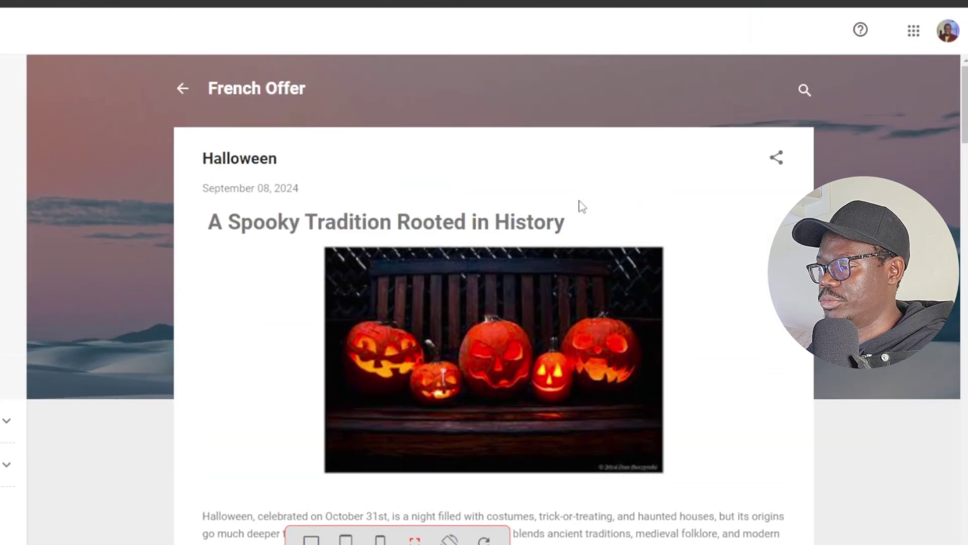
scroll(530, 225, down, 2)
scroll(533, 232, down, 10)
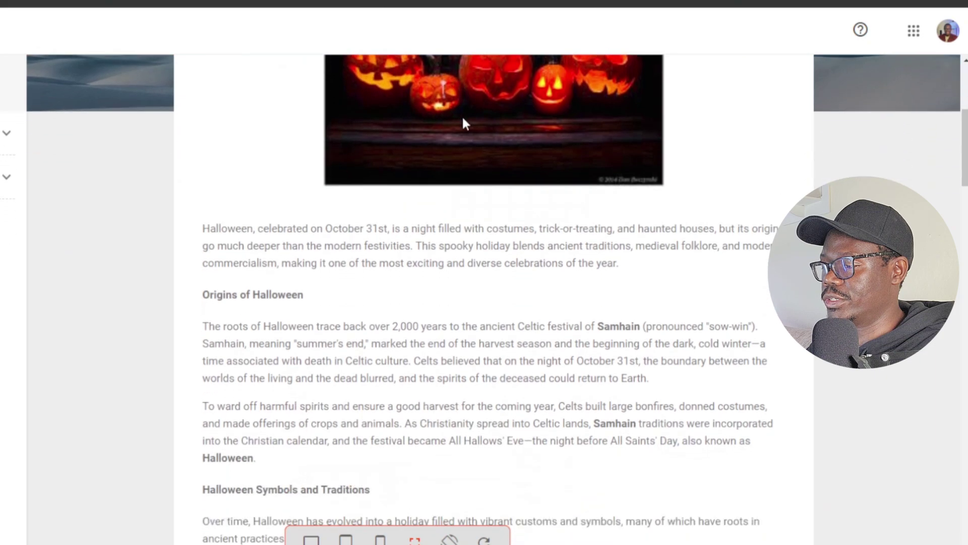
scroll(459, 167, down, 18)
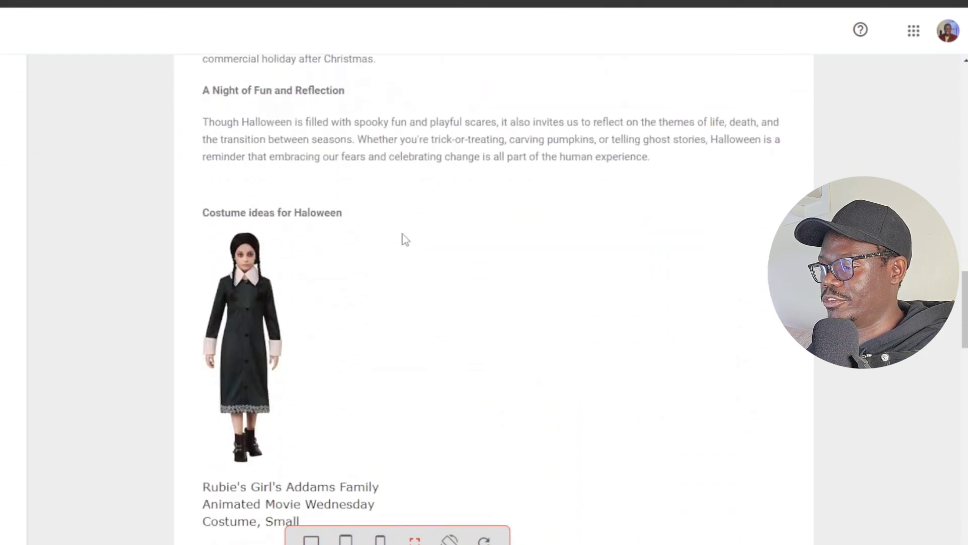
scroll(407, 236, down, 14)
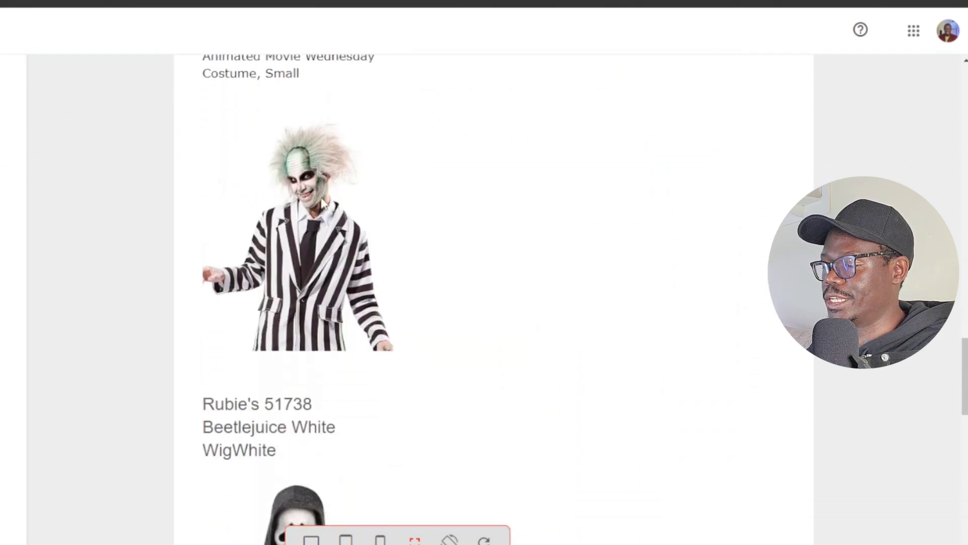
scroll(325, 216, down, 8)
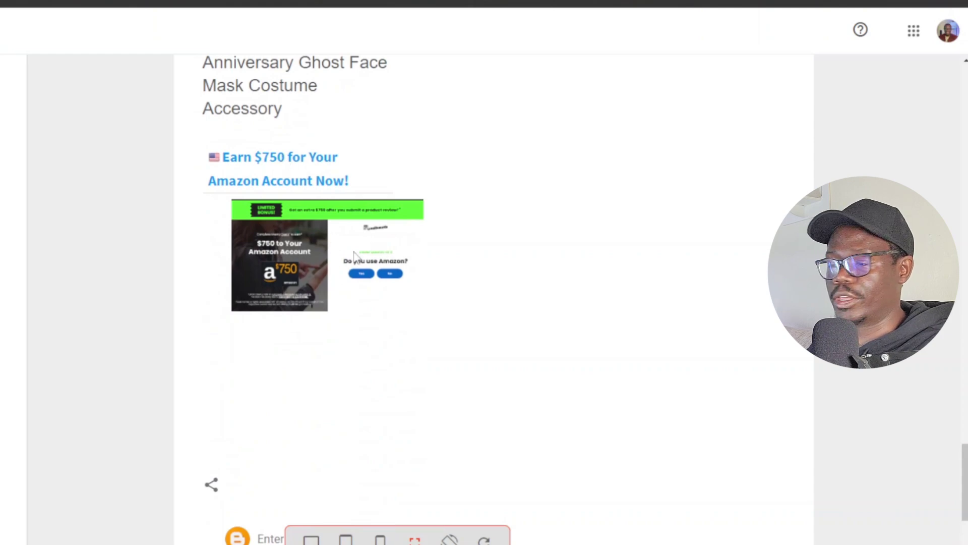
scroll(338, 293, up, 20)
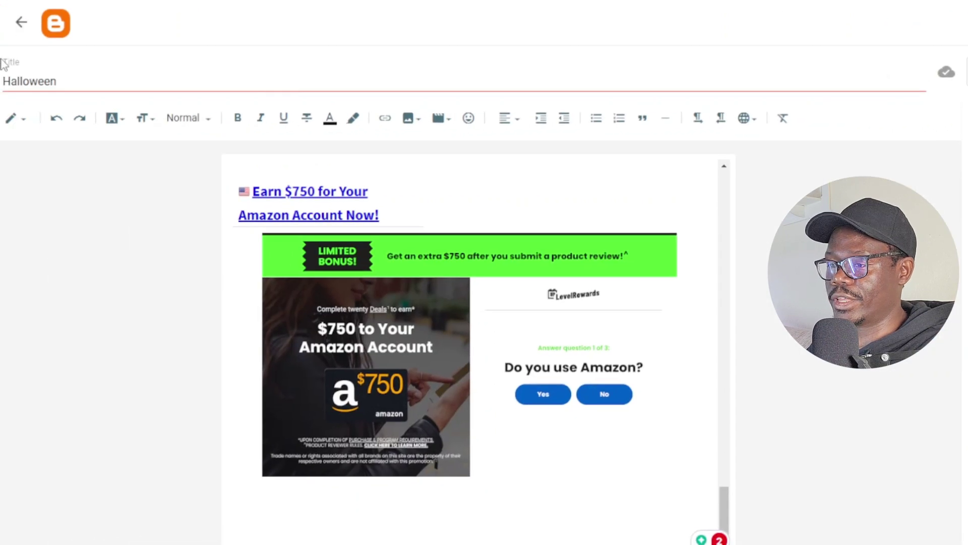
- Leave the post editor and browse the blog's theme gallery, including the Contempo, Emporio, Essential and Simple designs
click(22, 22)
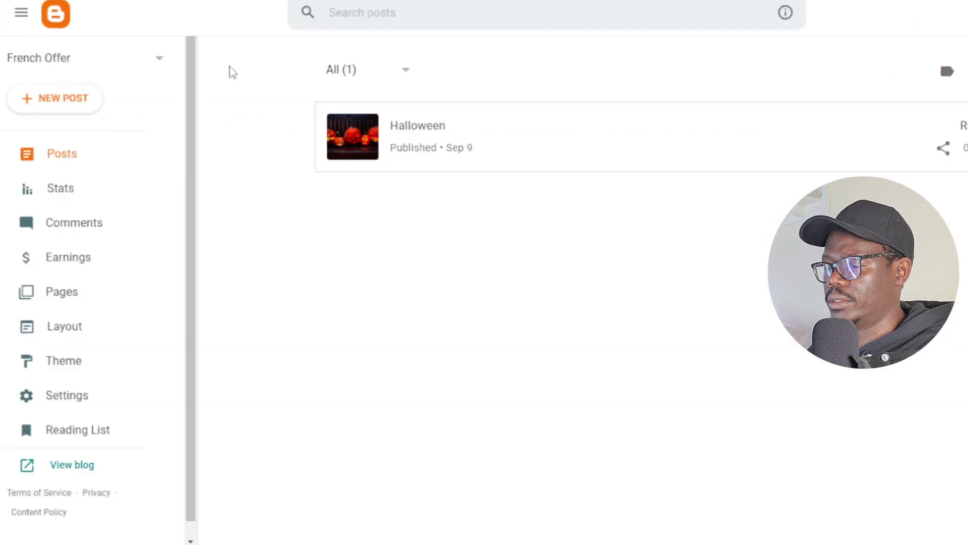
click(75, 361)
scroll(443, 272, down, 15)
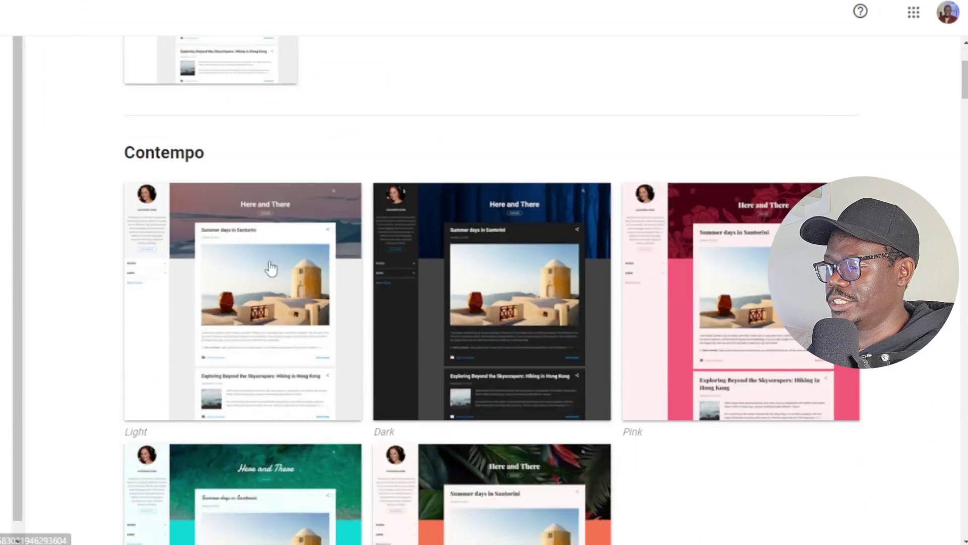
scroll(365, 273, down, 20)
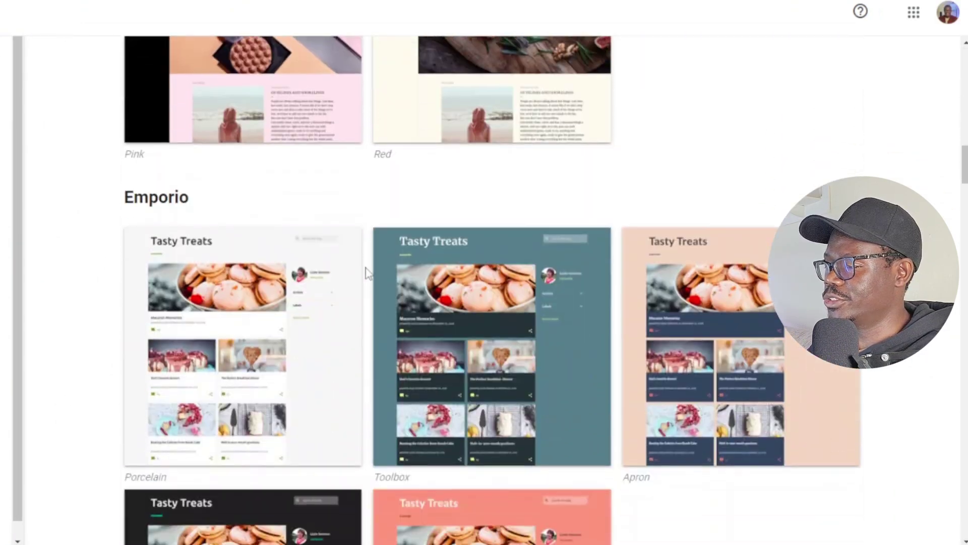
scroll(337, 305, down, 20)
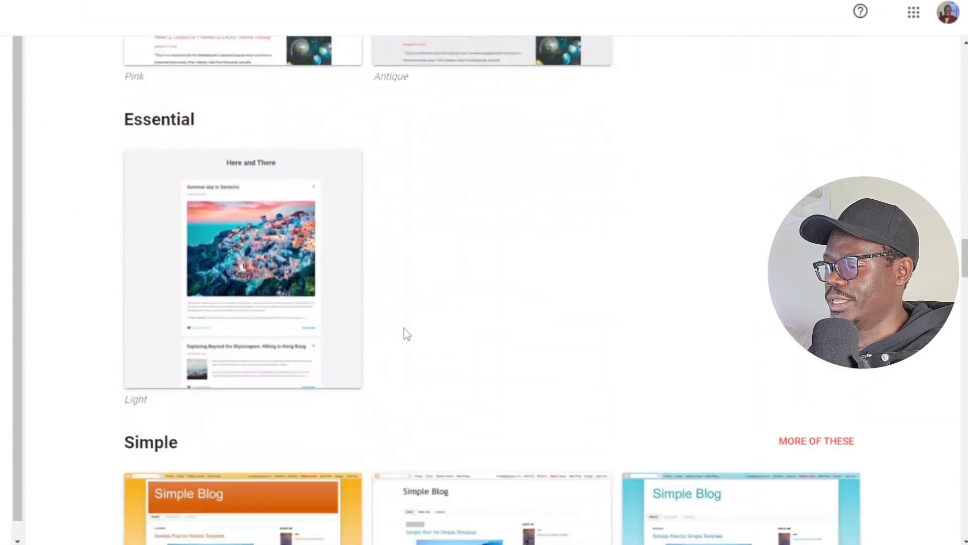
scroll(416, 333, down, 9)
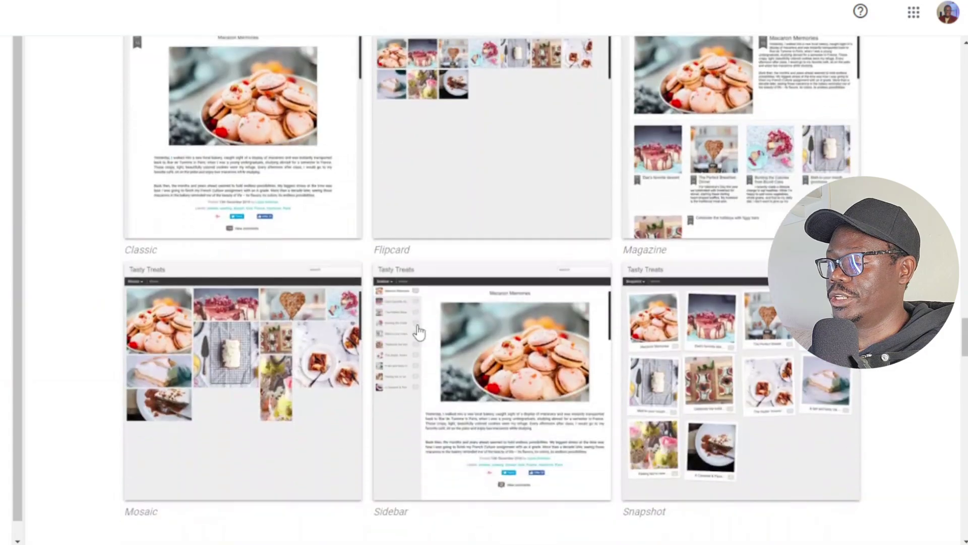
scroll(417, 330, up, 20)
scroll(423, 329, up, 15)
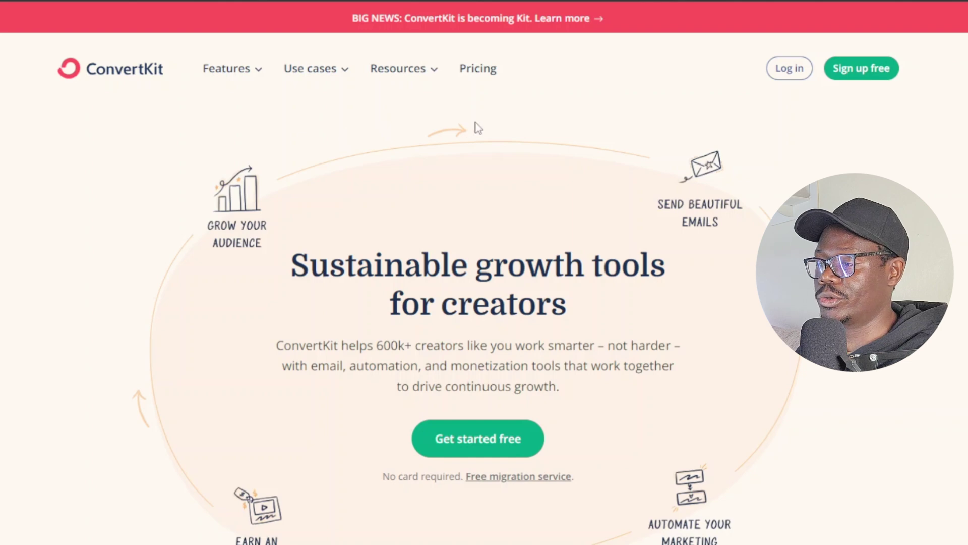
- Switch to ConvertKit and start creating a new landing page for gathering subscribers
scroll(492, 237, down, 10)
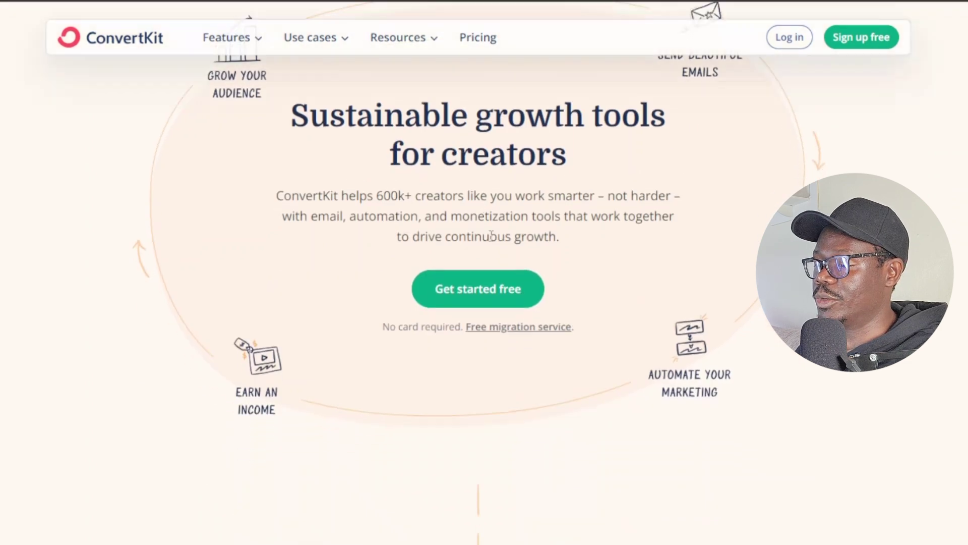
scroll(492, 237, up, 11)
scroll(493, 239, up, 2)
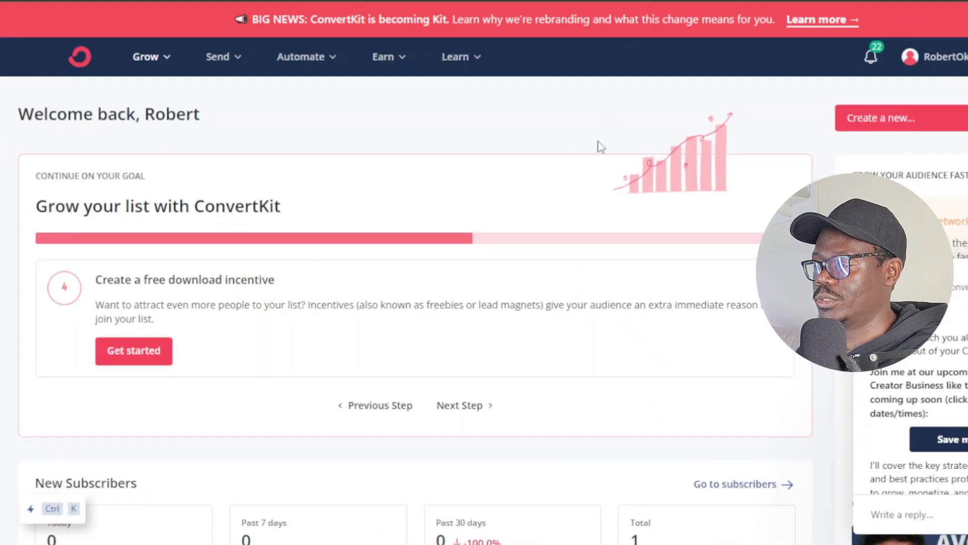
click(162, 64)
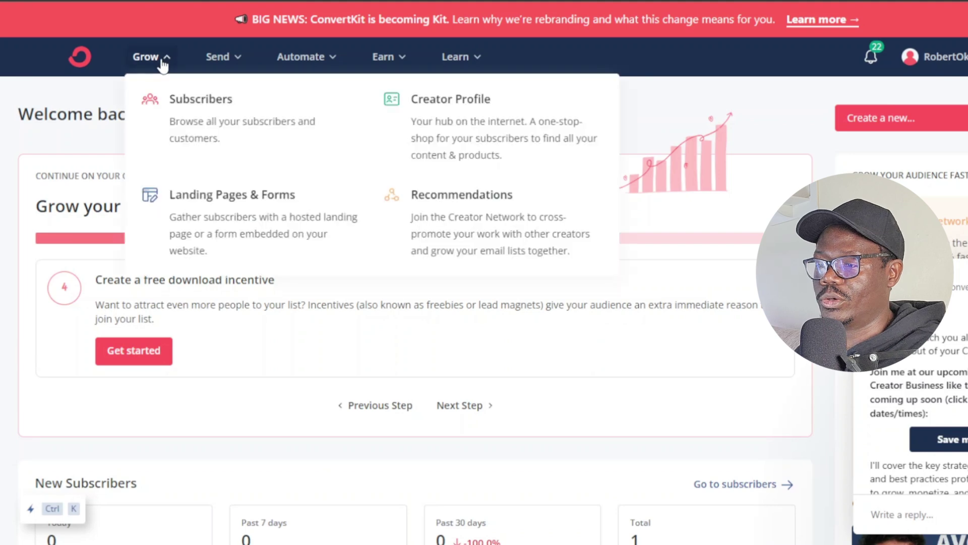
click(250, 216)
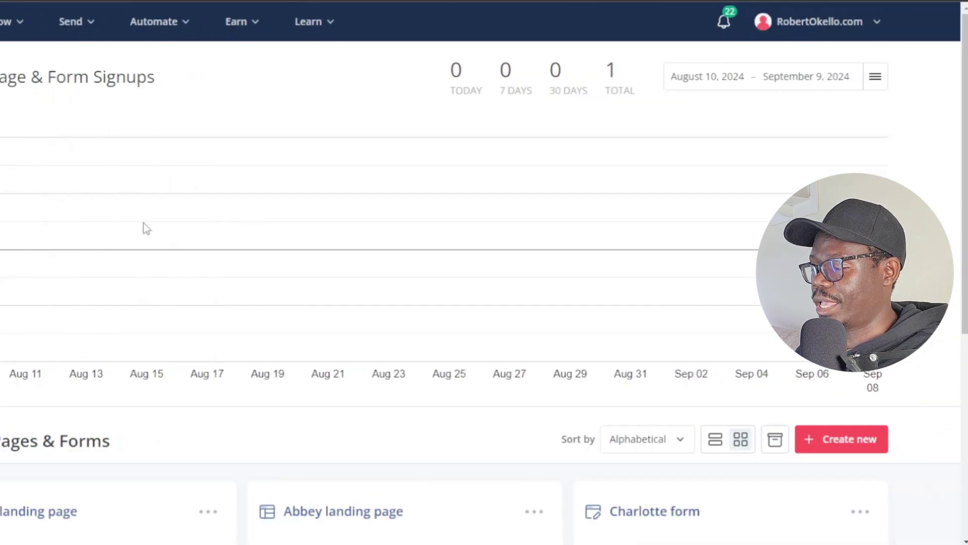
click(845, 443)
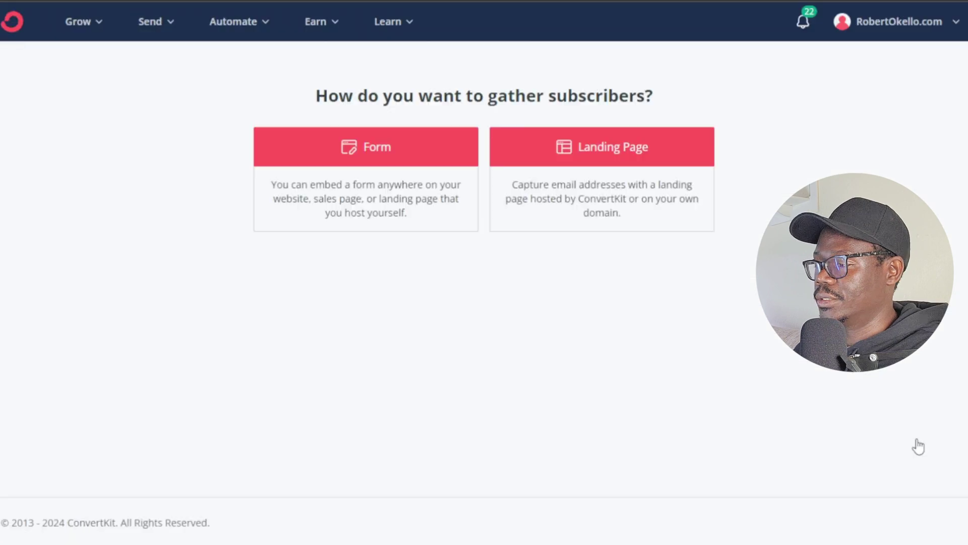
click(593, 160)
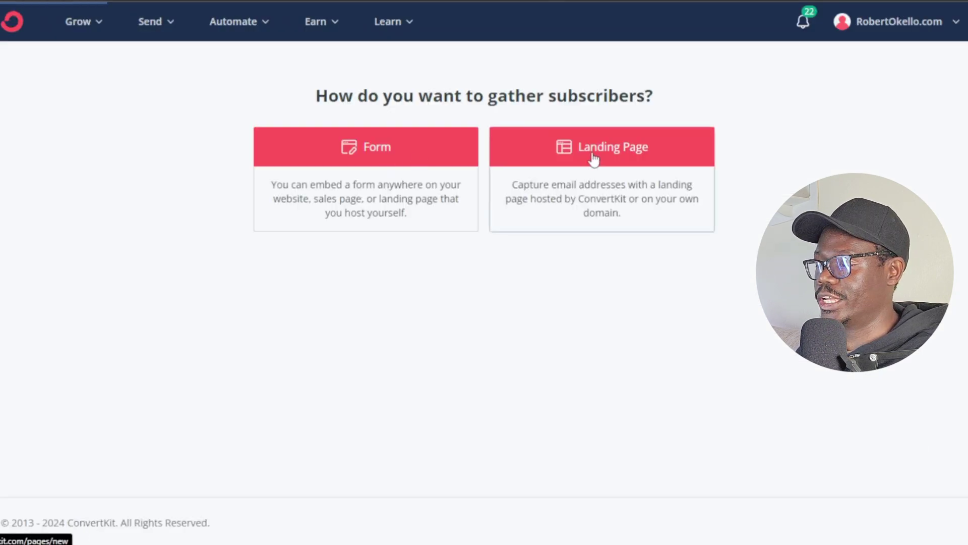
- Look through the landing page templates and choose the Abbey template
scroll(486, 223, down, 5)
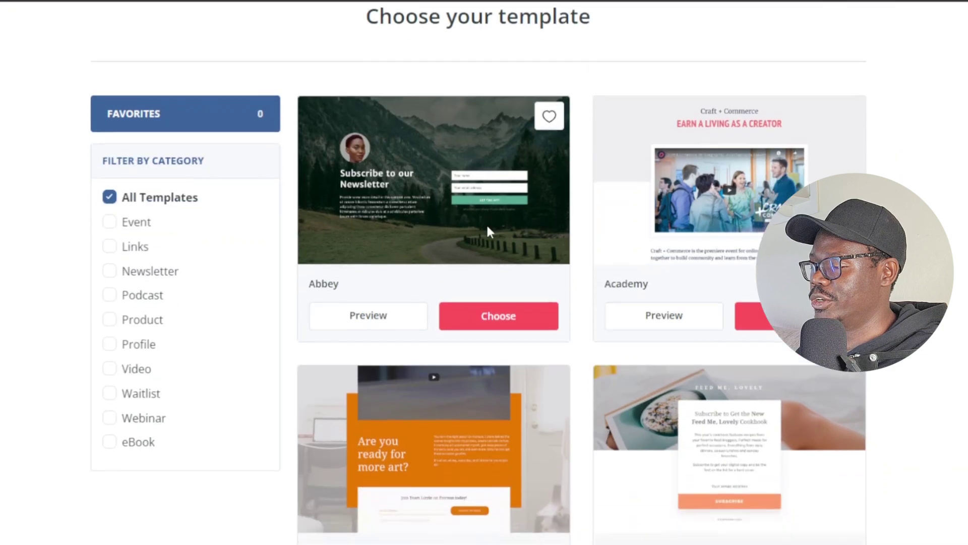
scroll(505, 252, down, 8)
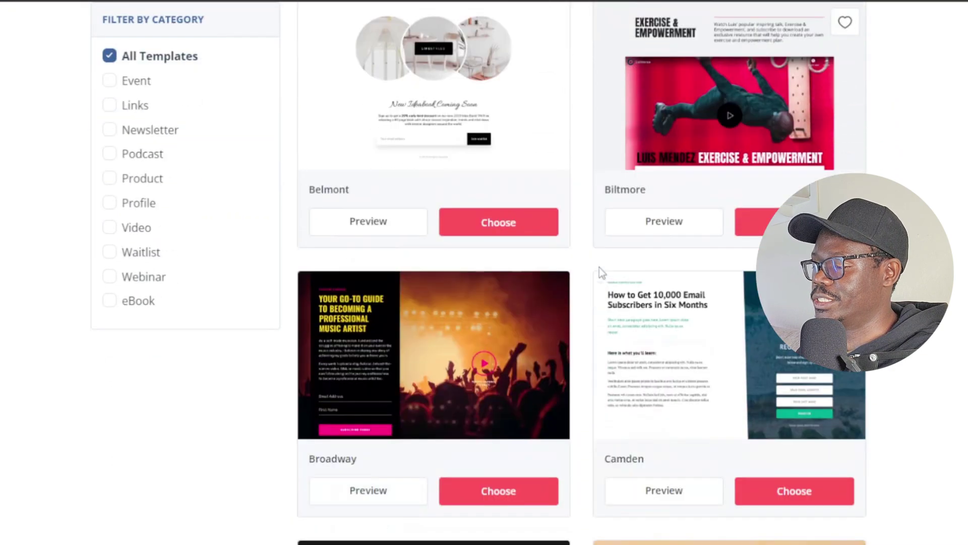
scroll(590, 272, up, 3)
scroll(565, 274, down, 10)
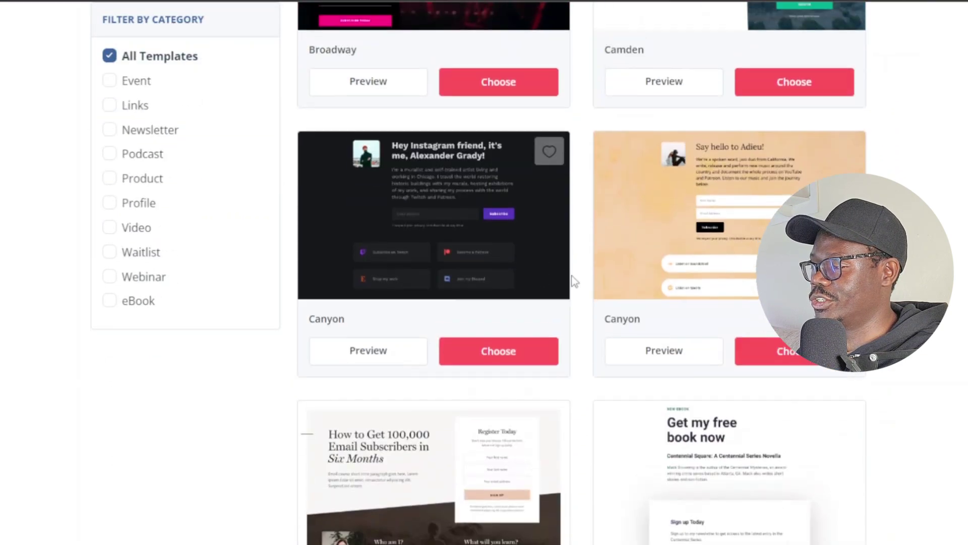
scroll(573, 278, up, 6)
scroll(573, 280, up, 15)
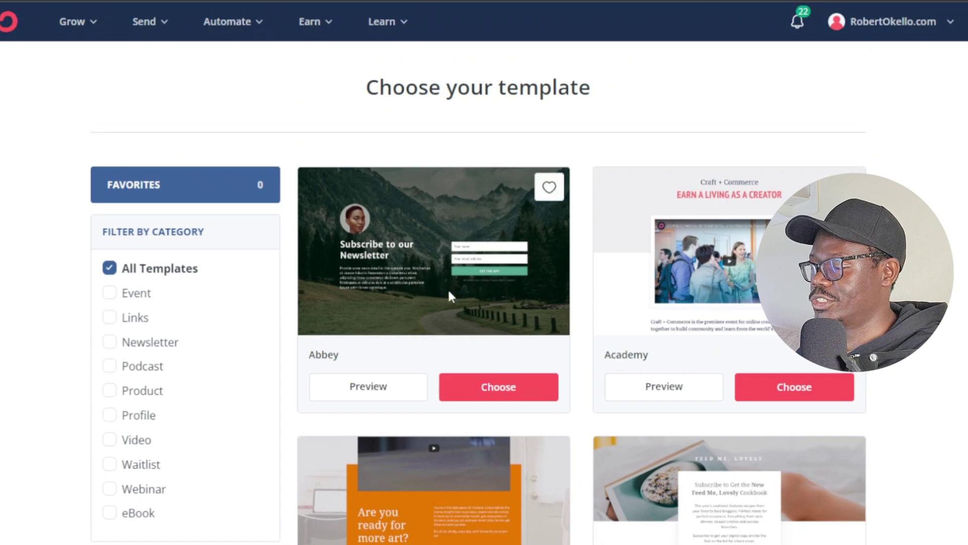
click(459, 381)
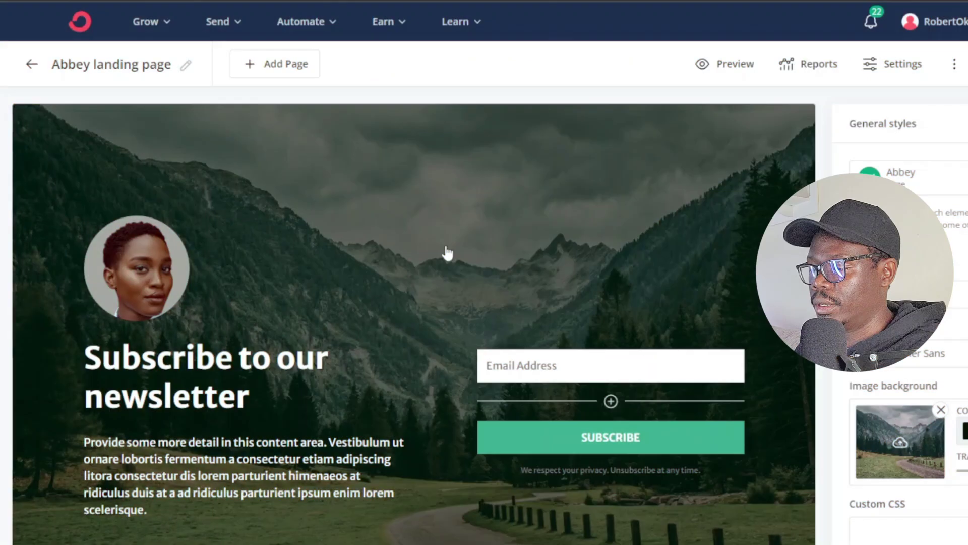
scroll(391, 274, down, 2)
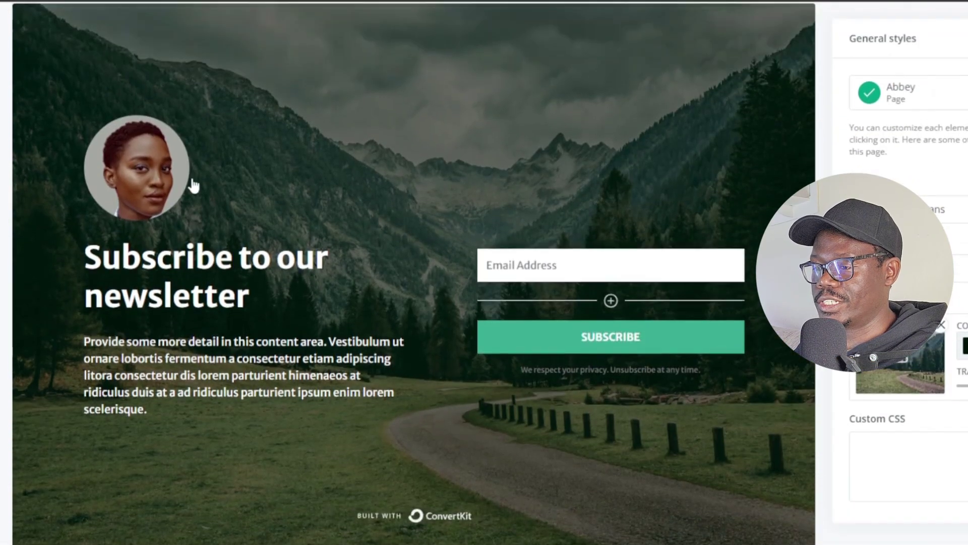
- Open the image replacement for the landing page's portrait and save the round black Amazon logo from Google's "amazon logo" results
click(165, 182)
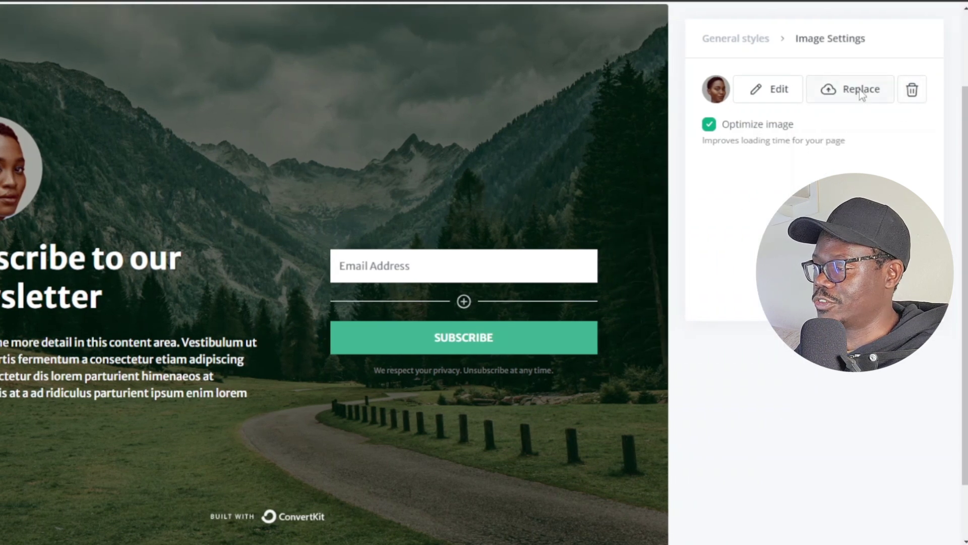
click(860, 92)
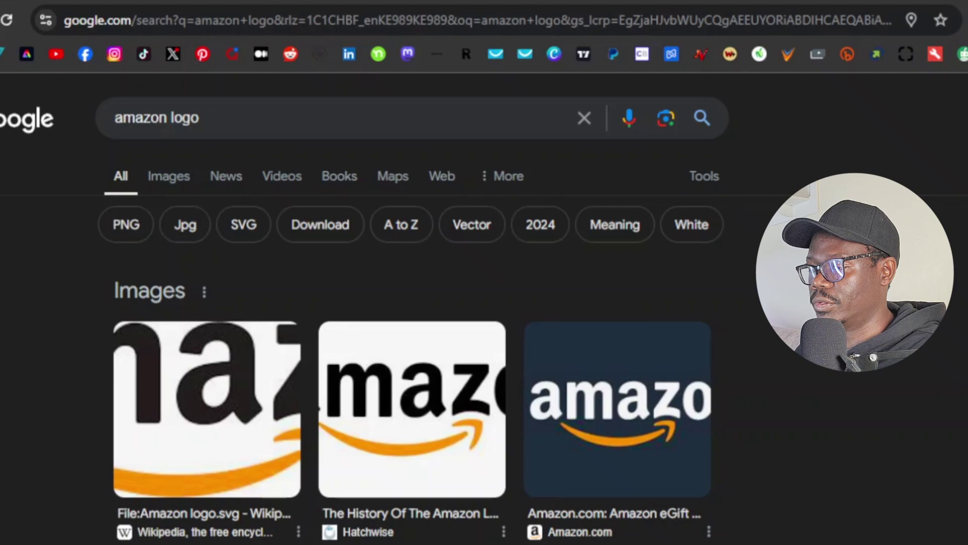
click(230, 390)
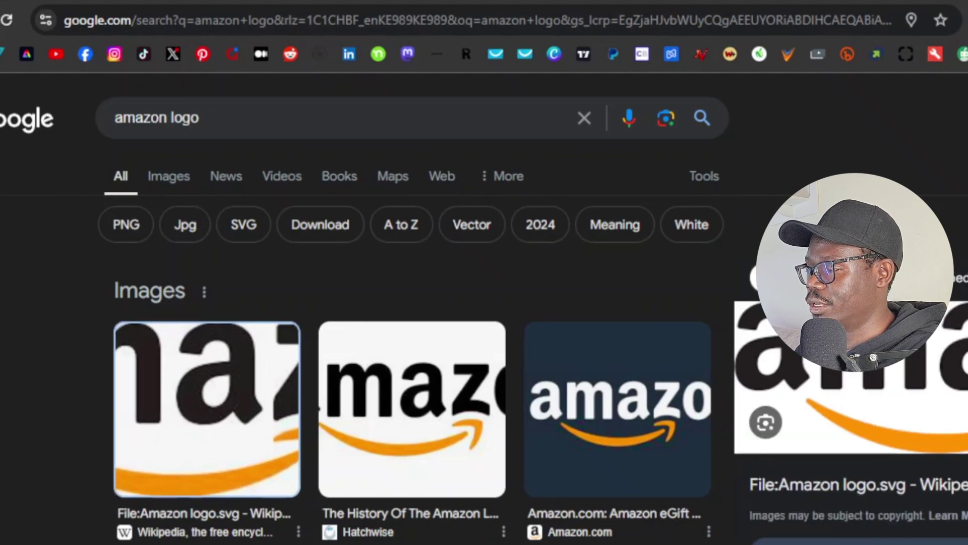
scroll(566, 385, down, 5)
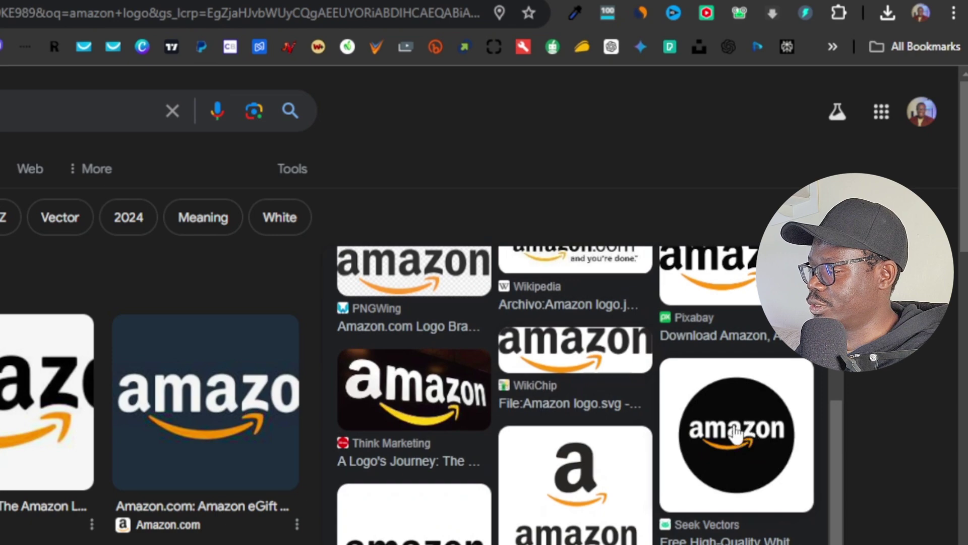
right_click(736, 433)
click(622, 283)
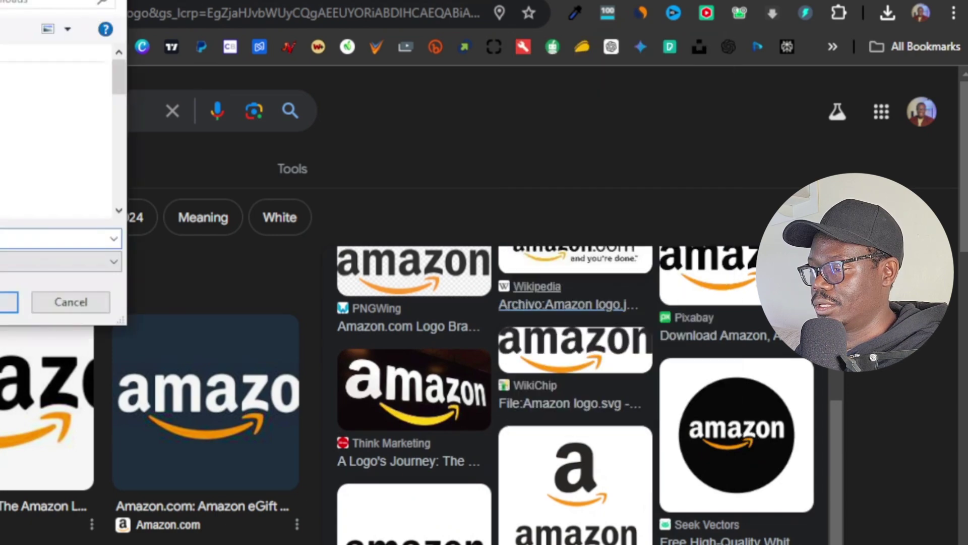
key(Return)
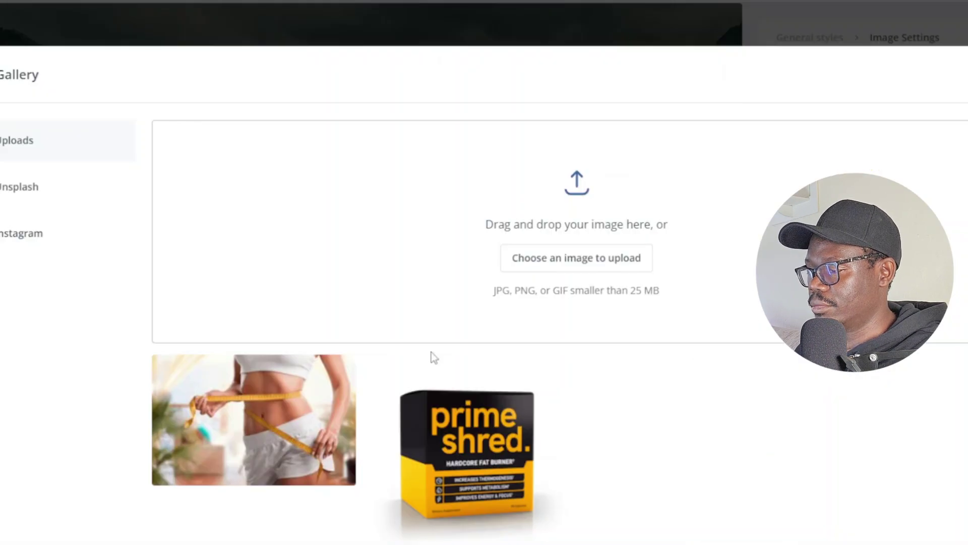
- Upload the saved Amazon logo to replace the portrait above the newsletter heading
click(588, 260)
double_click(92, 44)
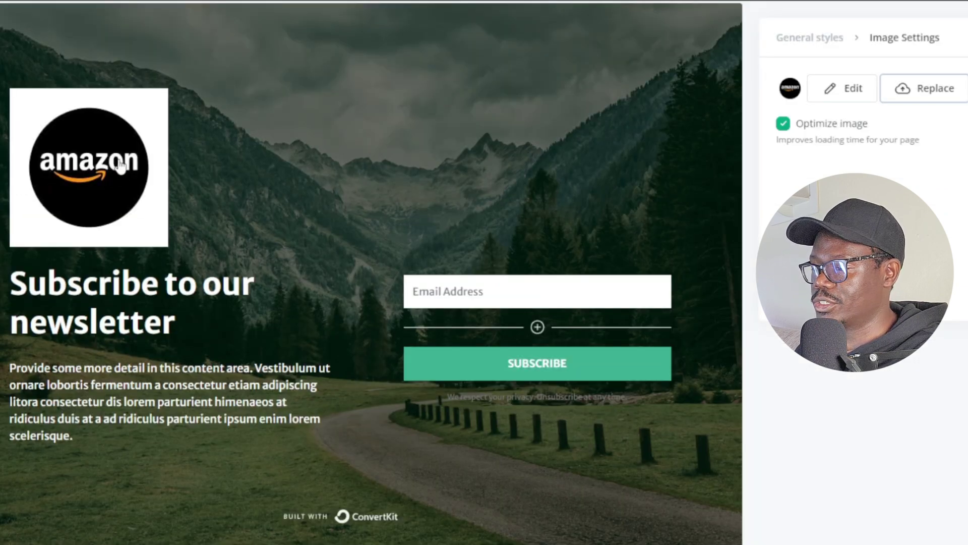
scroll(53, 328, up, 1)
- Replace the newsletter heading with the CPAGrip offer title "Earn $750 for Your Amazon Account Now!" and clear the placeholder paragraph below it
triple_click(91, 323)
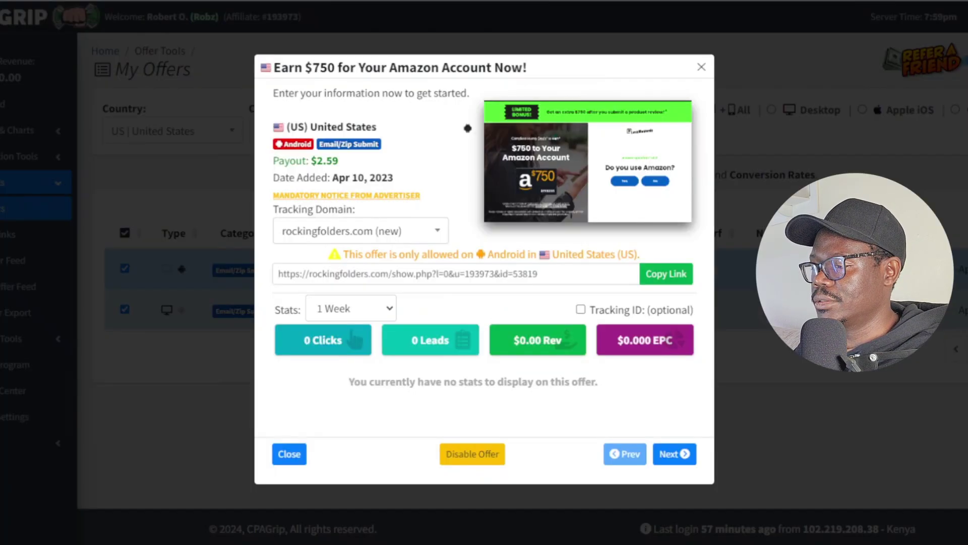
triple_click(401, 67)
right_click(426, 65)
click(442, 81)
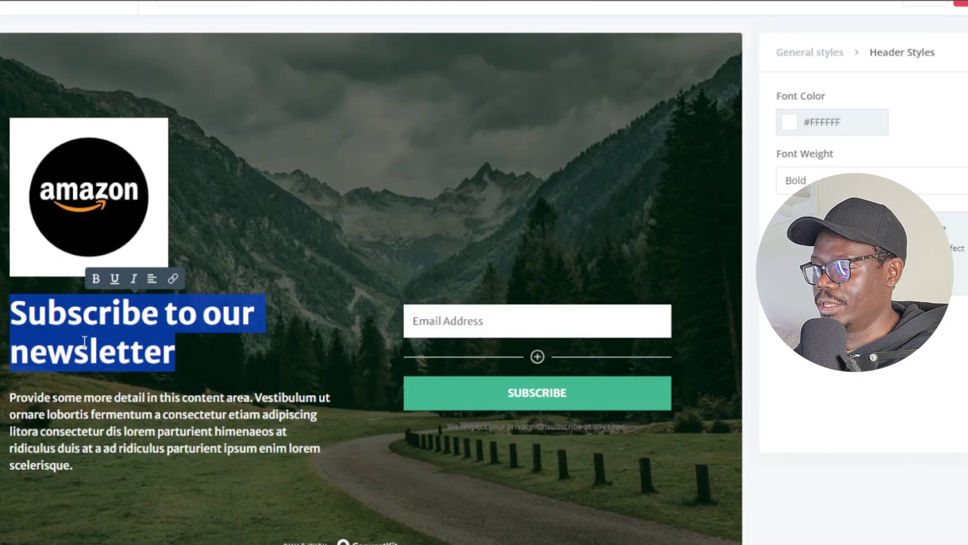
key(ctrl+v)
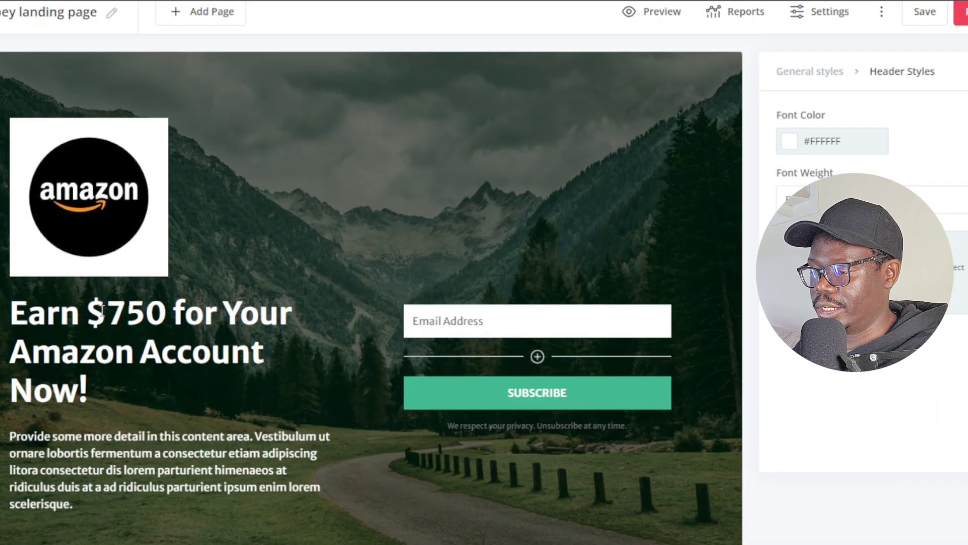
triple_click(170, 472)
key(BackSpace)
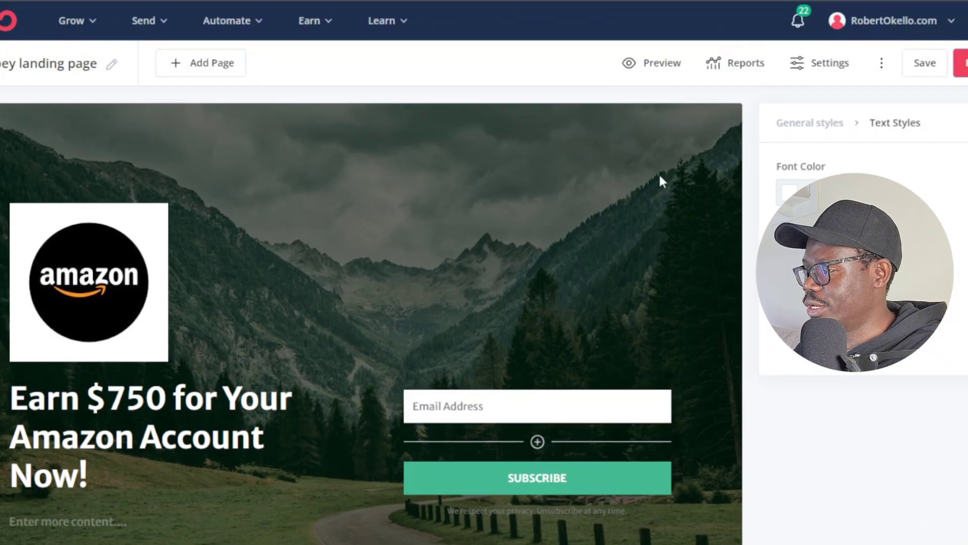
- Set the landing page to redirect new subscribers to the Amazon offer's tracking link copied from CPAGrip, and save the settings
click(802, 63)
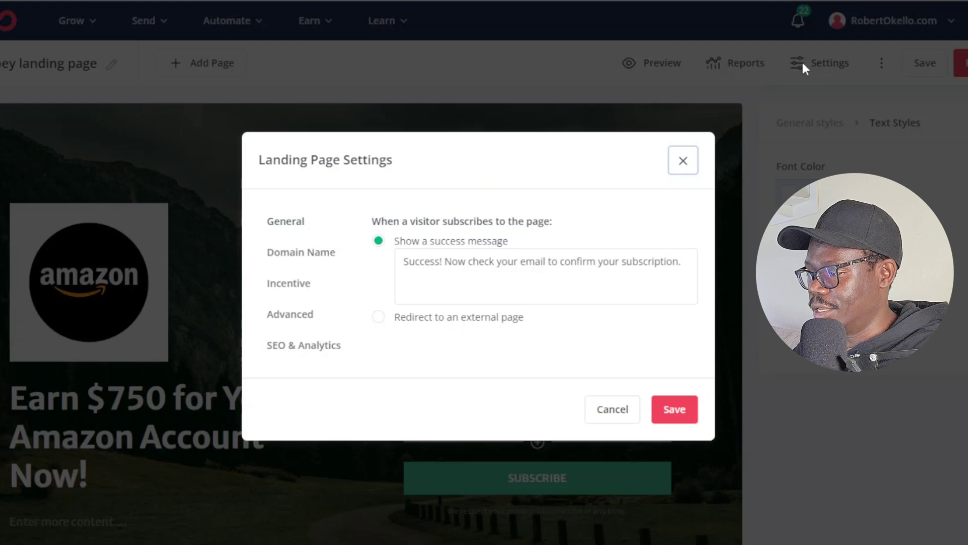
click(450, 319)
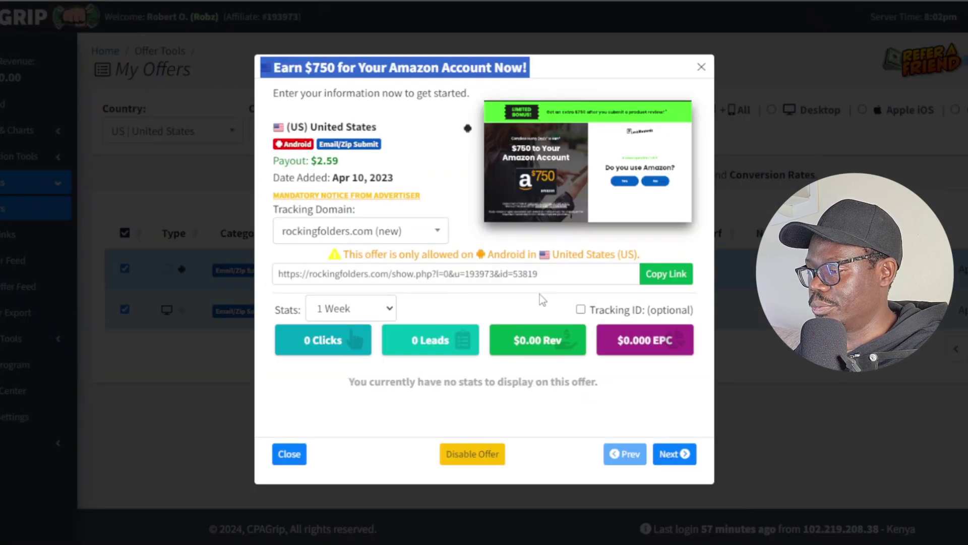
click(673, 274)
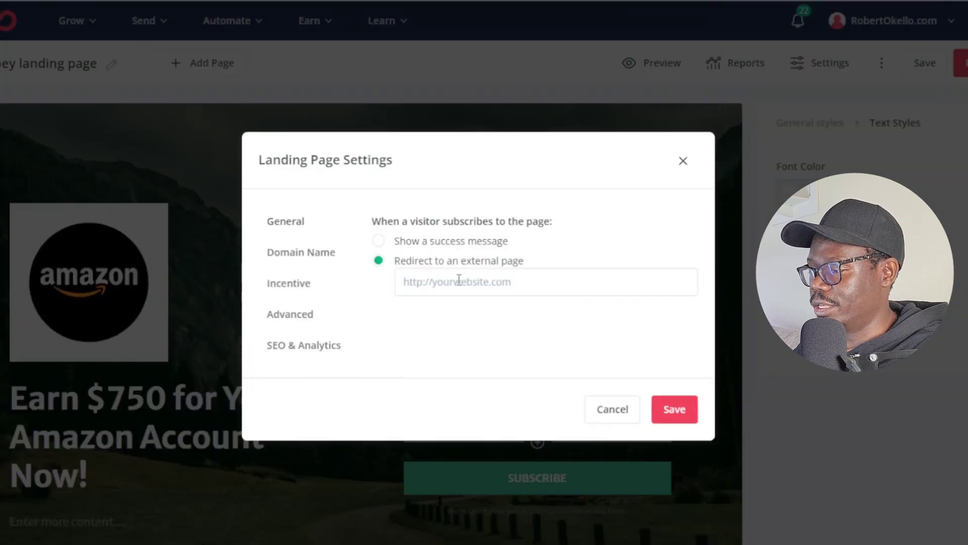
right_click(459, 280)
click(500, 129)
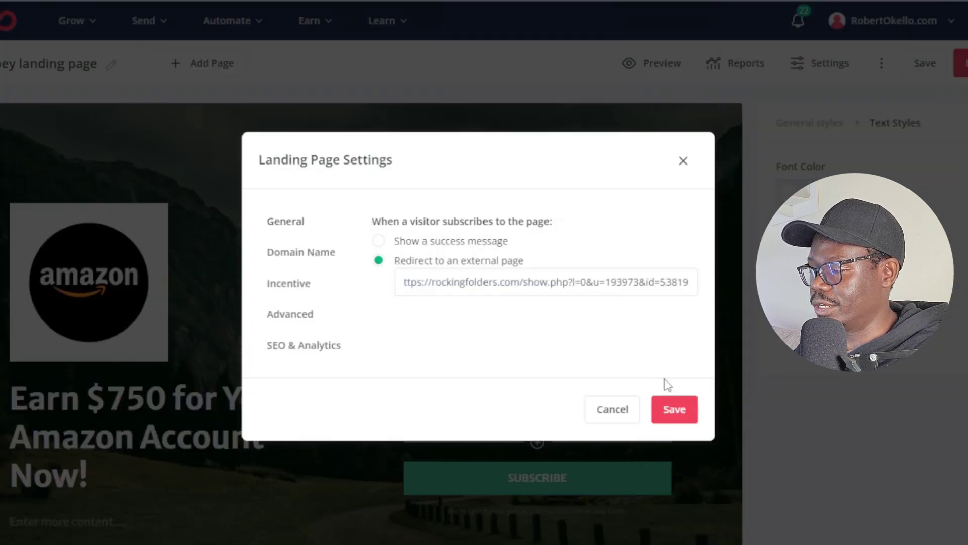
click(676, 408)
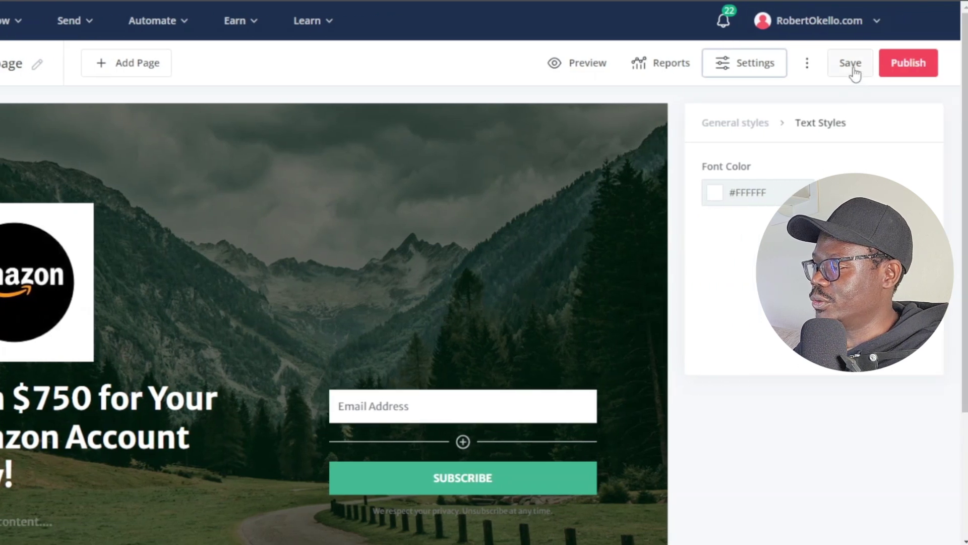
- Save and publish the landing page, and copy its share URL
click(927, 71)
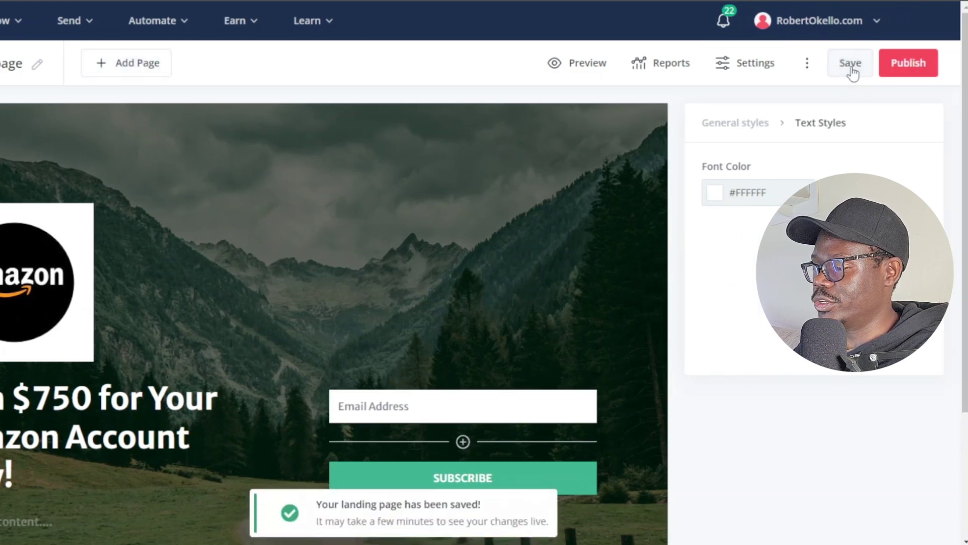
click(916, 61)
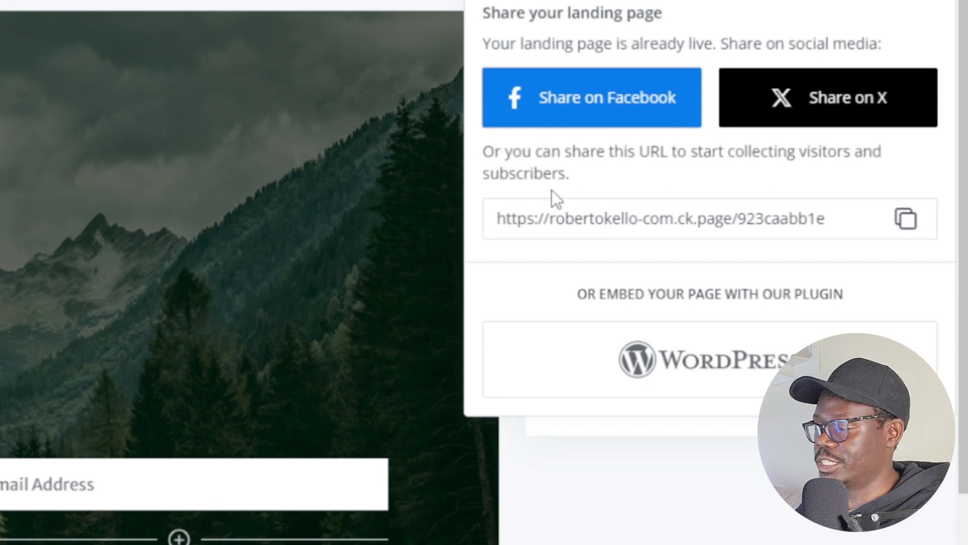
click(906, 219)
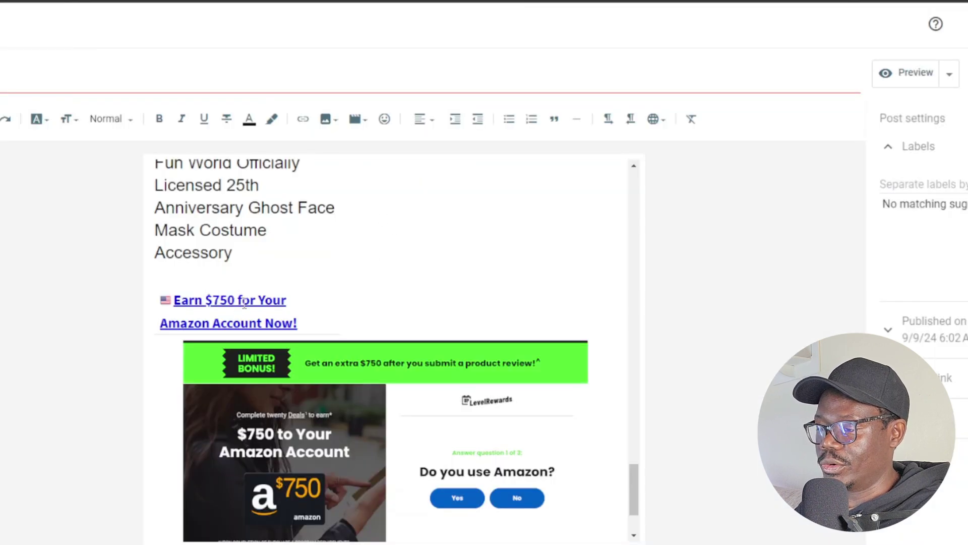
- Switch to the Blogger post and replace the URL of the "Earn $750 for Your Amazon Account Now!" link with the copied landing page URL
click(250, 299)
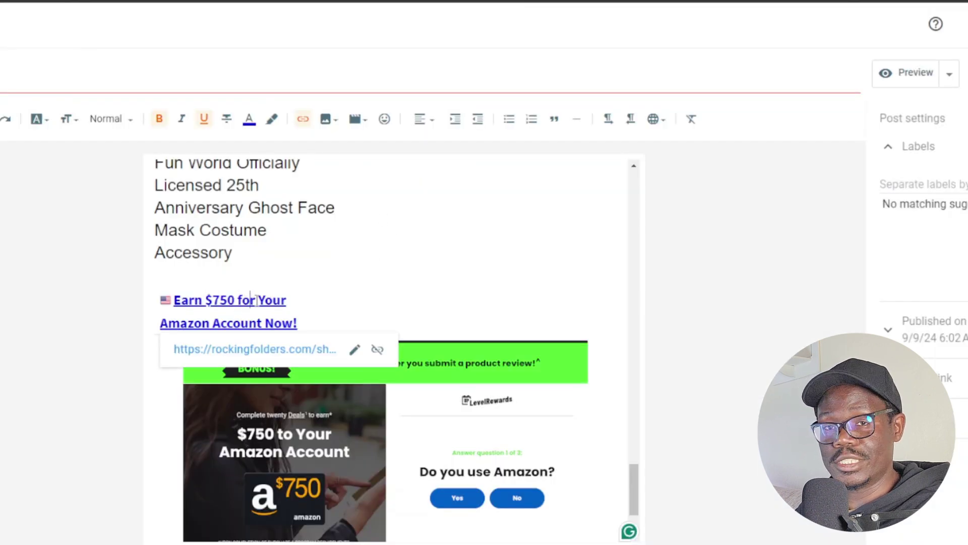
click(354, 349)
triple_click(249, 433)
right_click(249, 428)
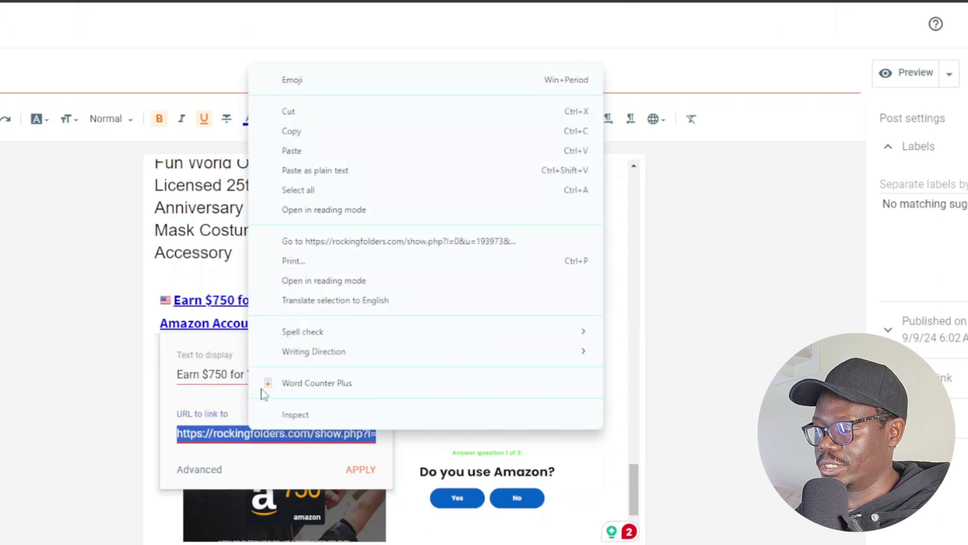
click(312, 157)
key(ctrl+v)
click(359, 469)
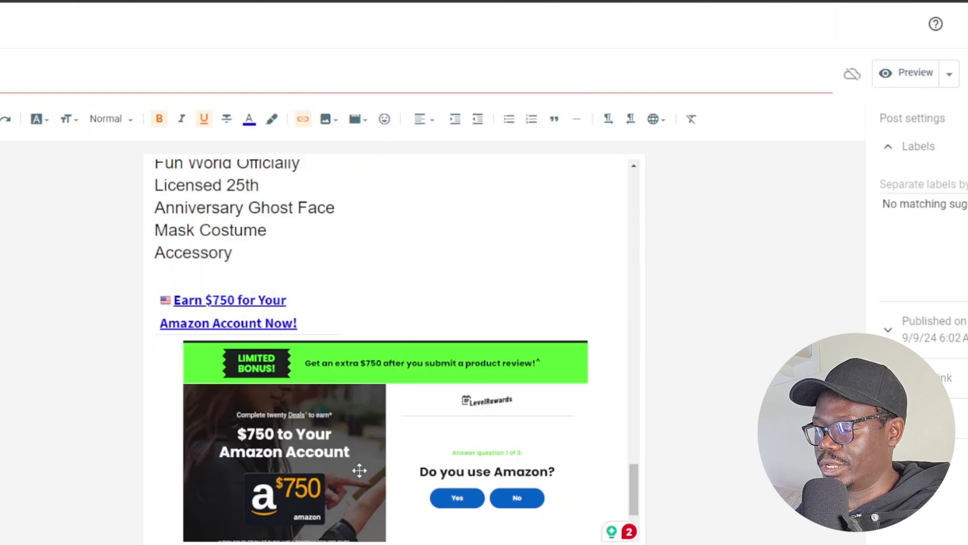
scroll(355, 467, down, 2)
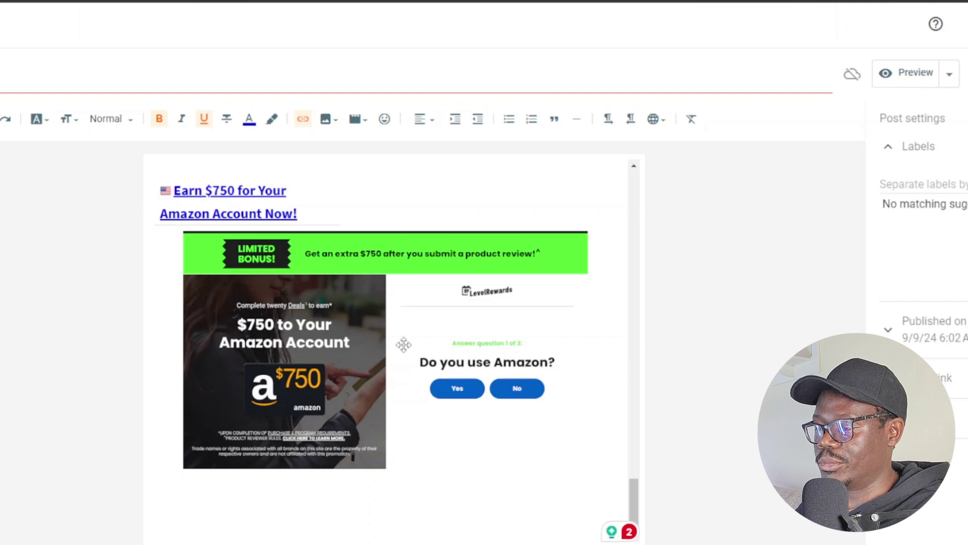
scroll(150, 291, up, 3)
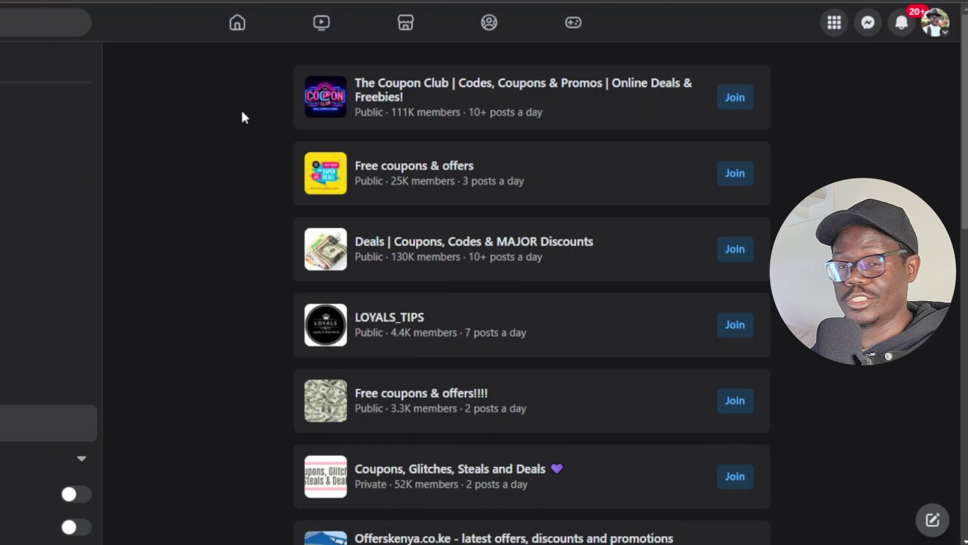
- Switch to Facebook and look through the groups found for "coupons", comparing their member counts and posting activity
scroll(242, 113, down, 2)
scroll(243, 113, up, 2)
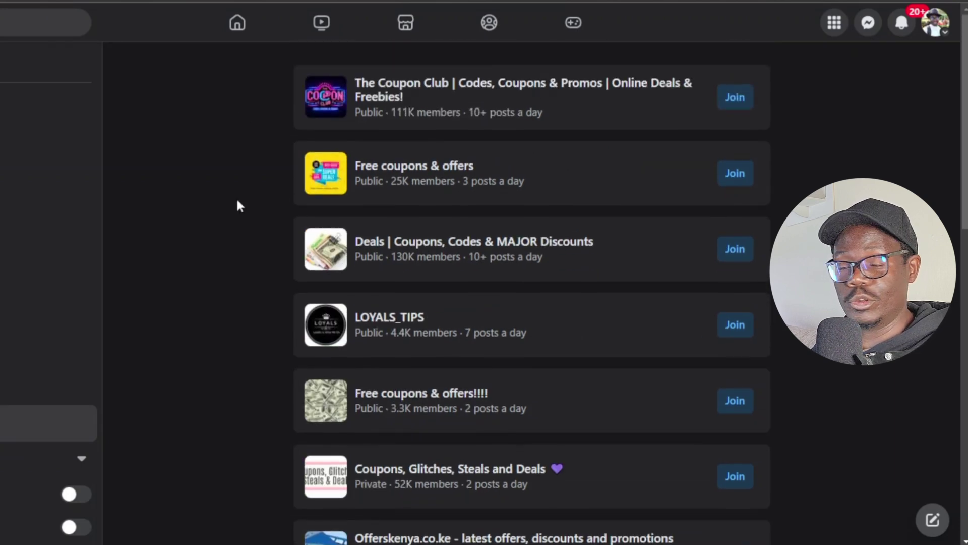
scroll(237, 197, down, 3)
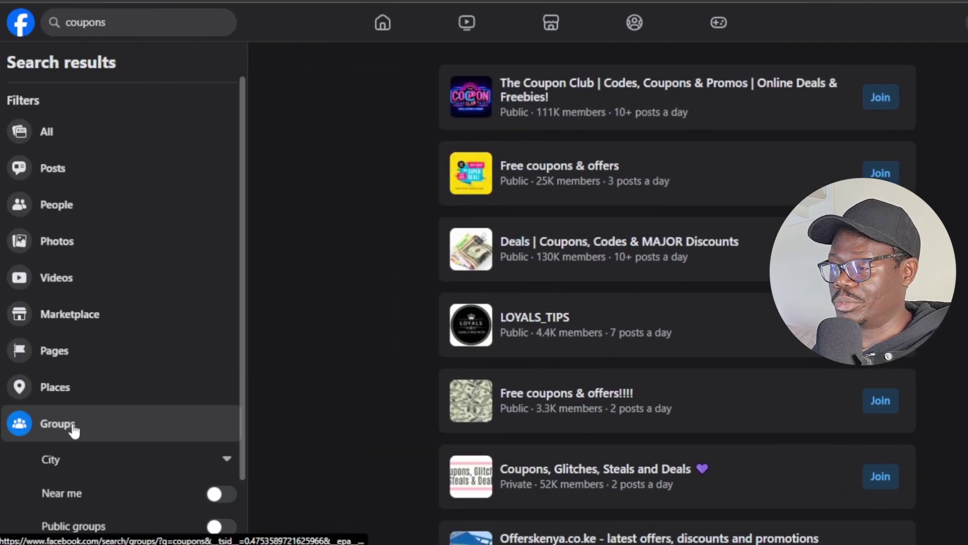
scroll(564, 280, down, 14)
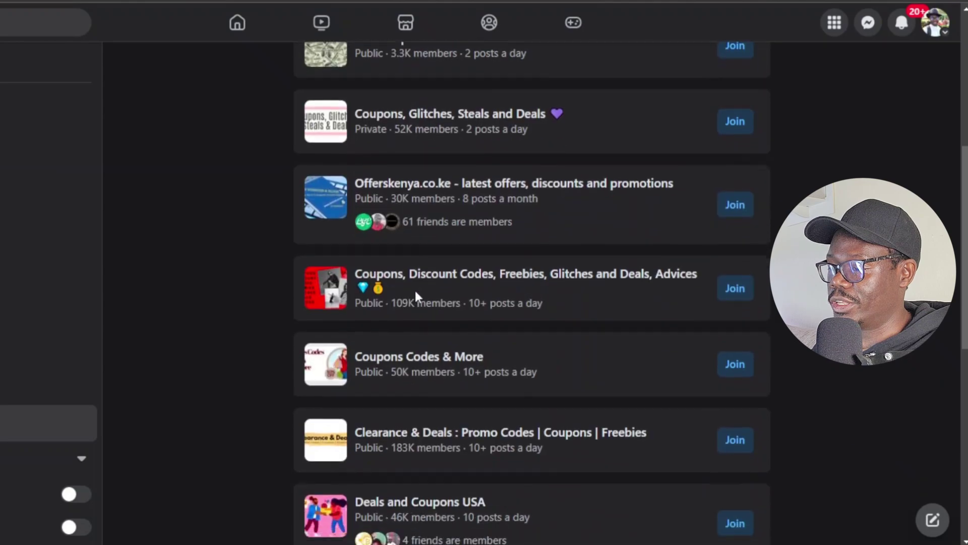
scroll(412, 303, down, 5)
scroll(426, 283, up, 1)
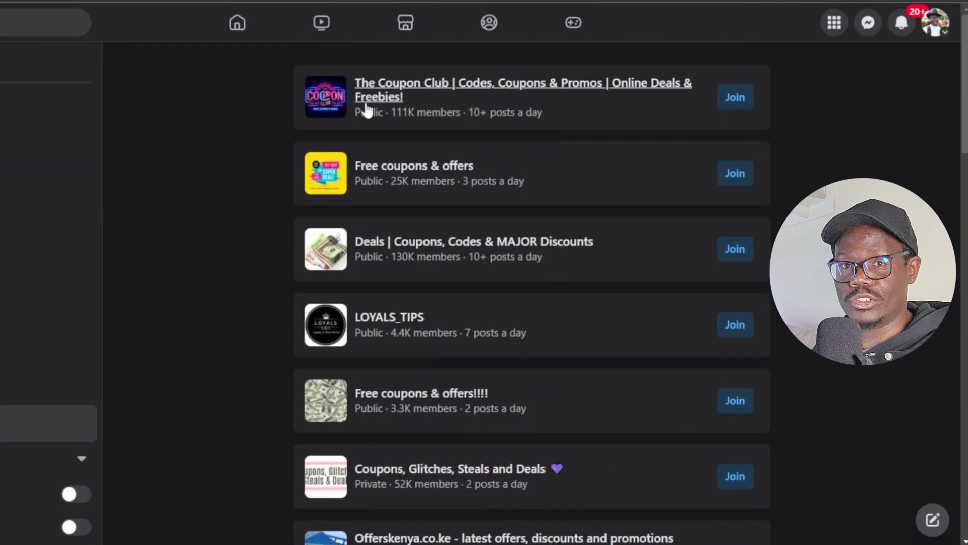
mouse_move(364, 107)
scroll(359, 145, down, 20)
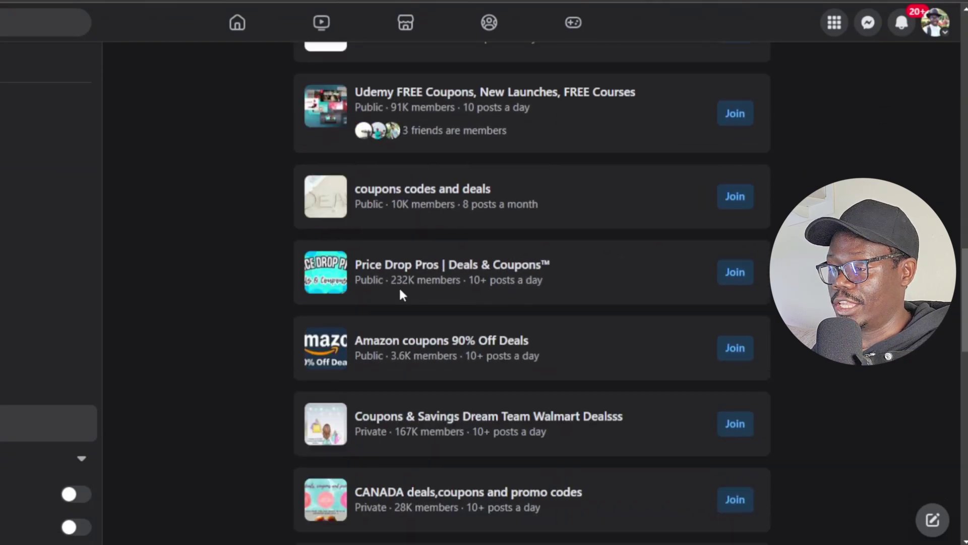
scroll(400, 285, up, 12)
scroll(402, 289, up, 7)
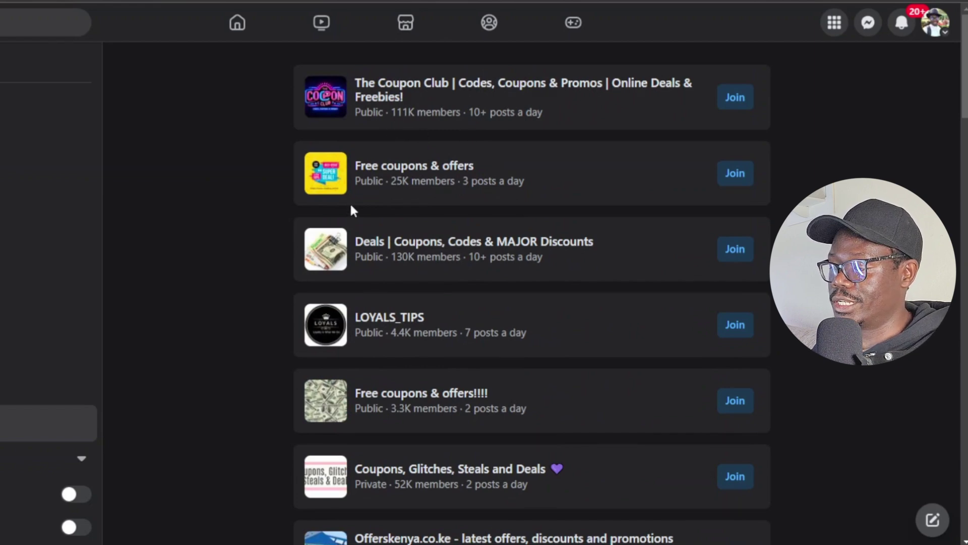
scroll(417, 217, down, 3)
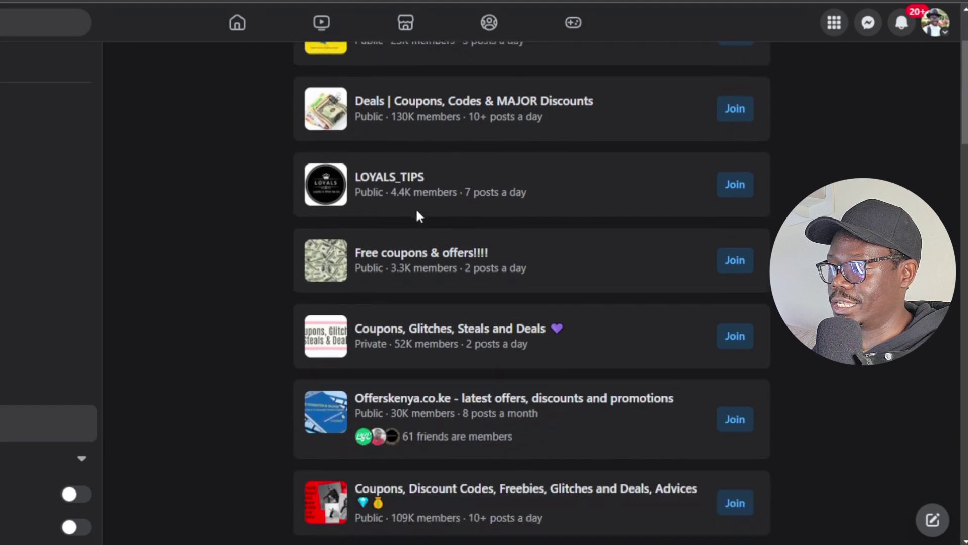
scroll(444, 177, down, 2)
scroll(419, 254, down, 3)
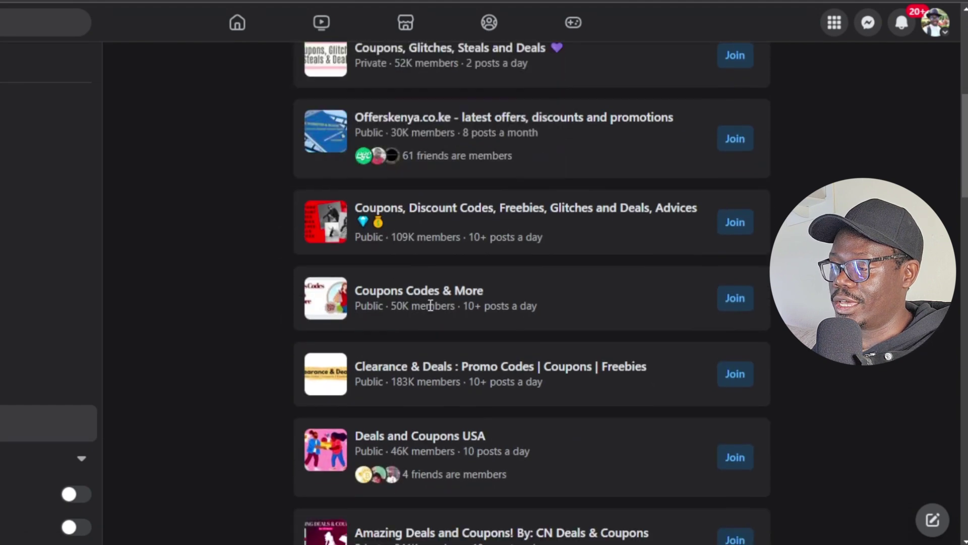
scroll(426, 303, up, 8)
scroll(426, 283, down, 4)
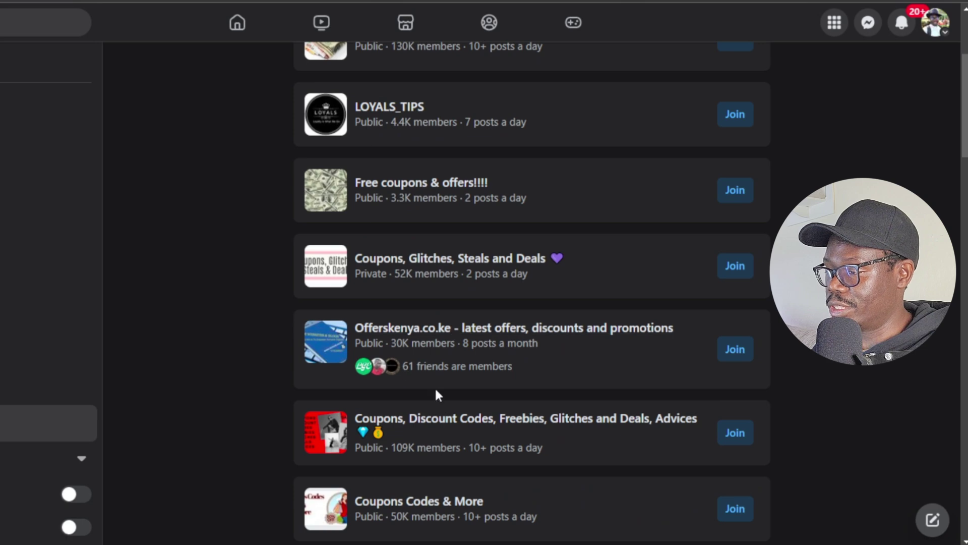
scroll(435, 386, up, 3)
- Open the "Deals | Coupons, Codes & MAJOR Discounts" group and examine how its members present deals in their posts
click(423, 173)
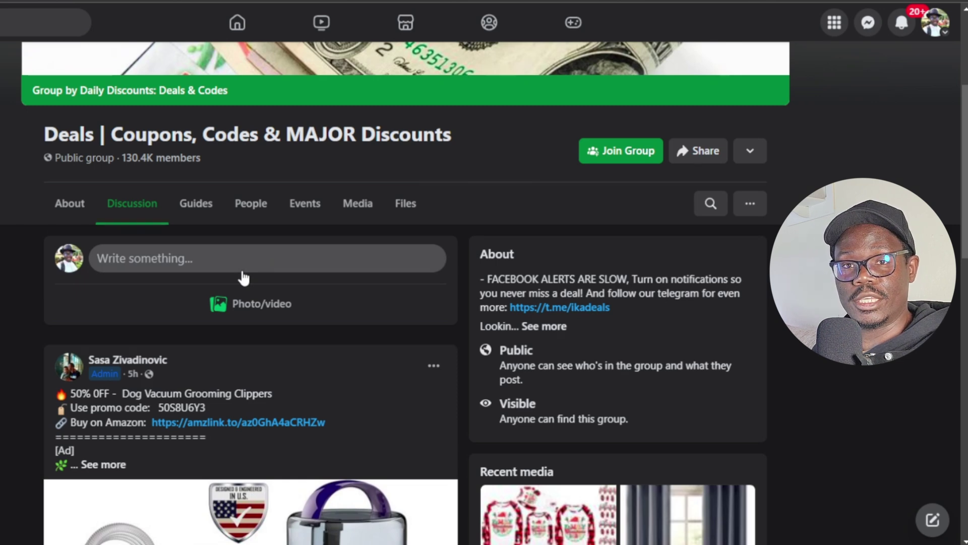
scroll(243, 276, down, 12)
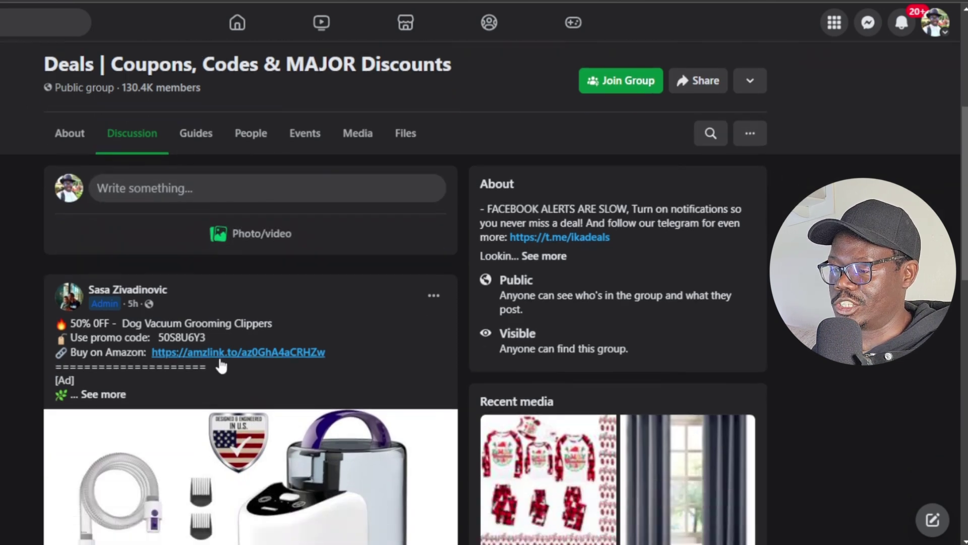
scroll(223, 360, down, 10)
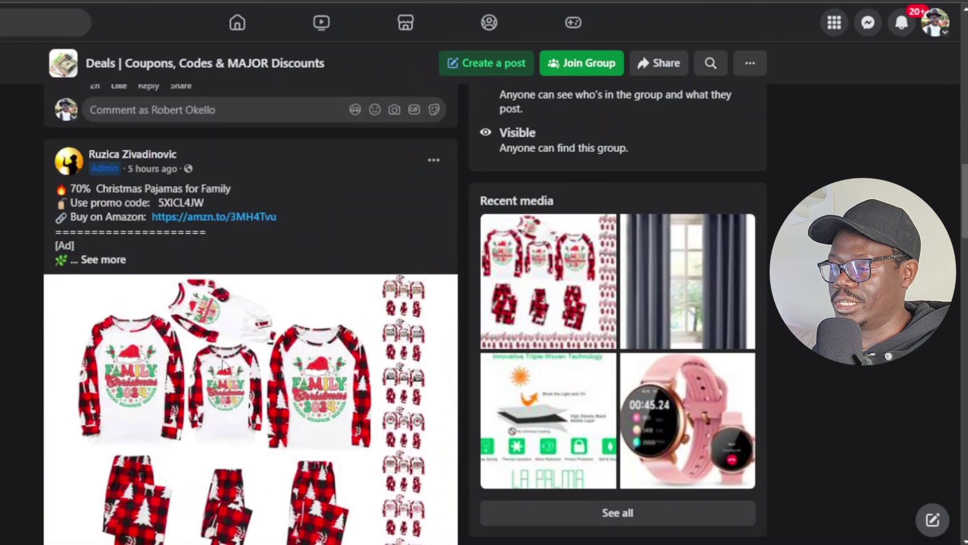
scroll(225, 366, down, 5)
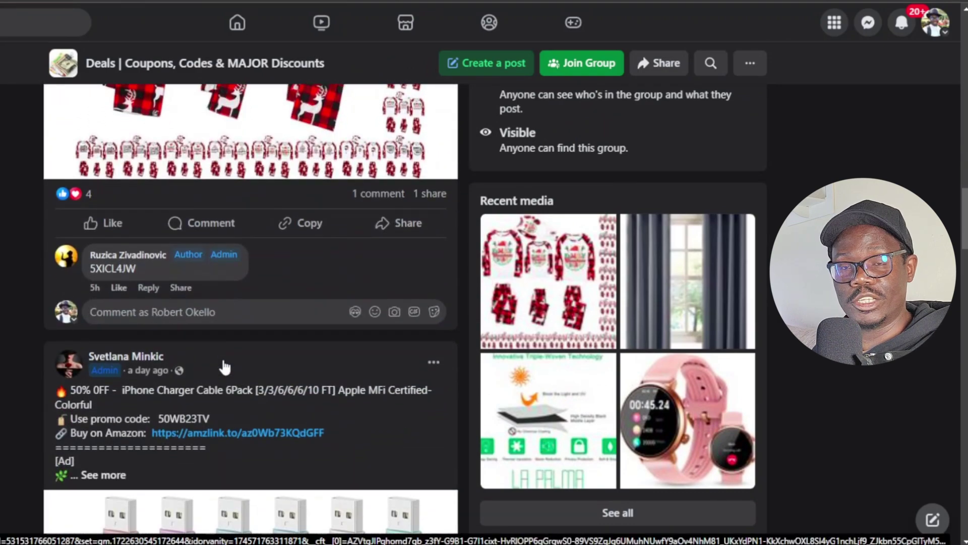
scroll(224, 366, down, 3)
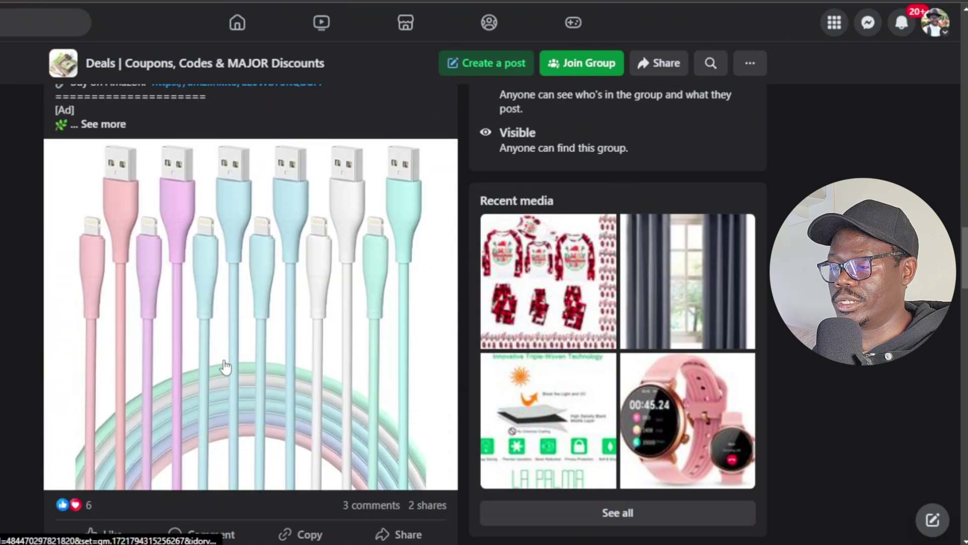
scroll(225, 363, up, 20)
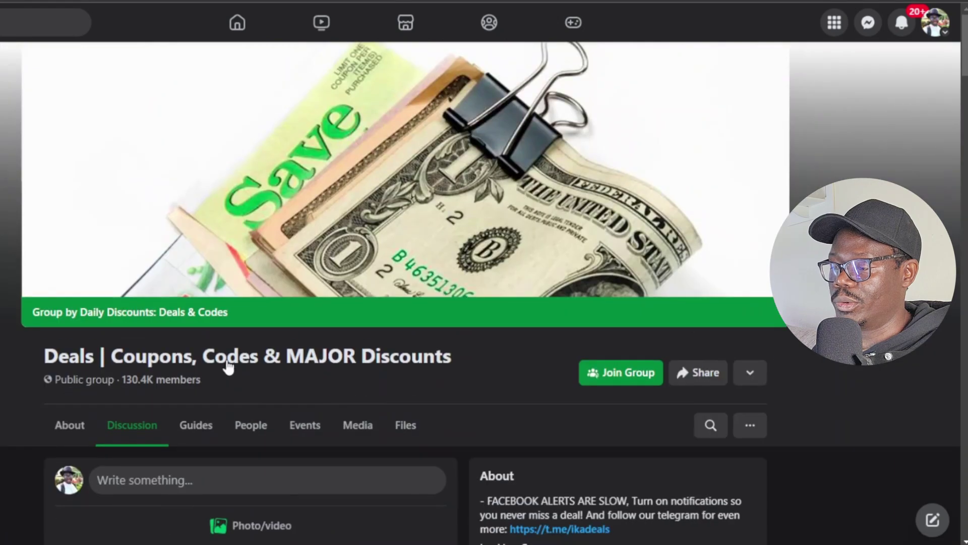
scroll(226, 364, down, 2)
scroll(227, 364, down, 2)
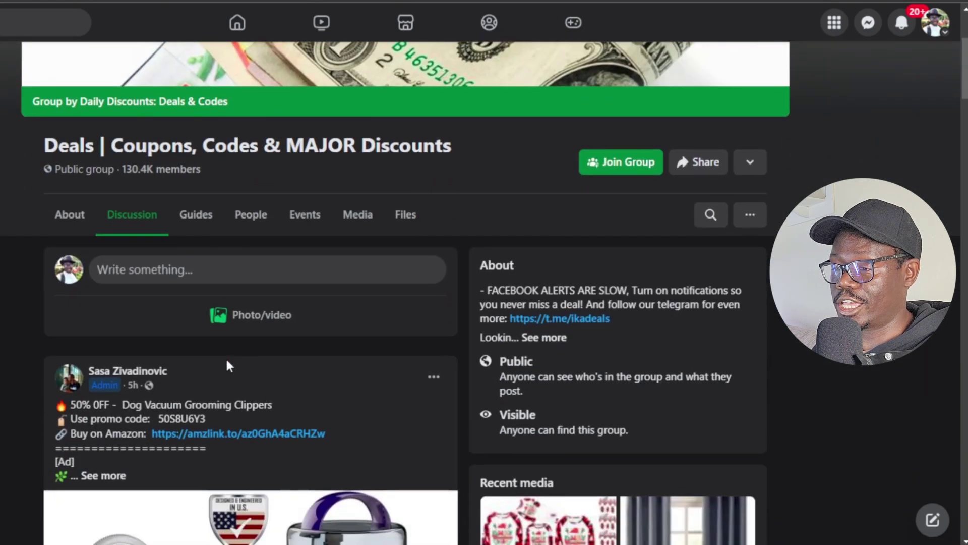
- Draft a public group post opening with "How I saved $750 on Amazon!", and switch to Blogger to copy the Halloween post's share link
click(177, 267)
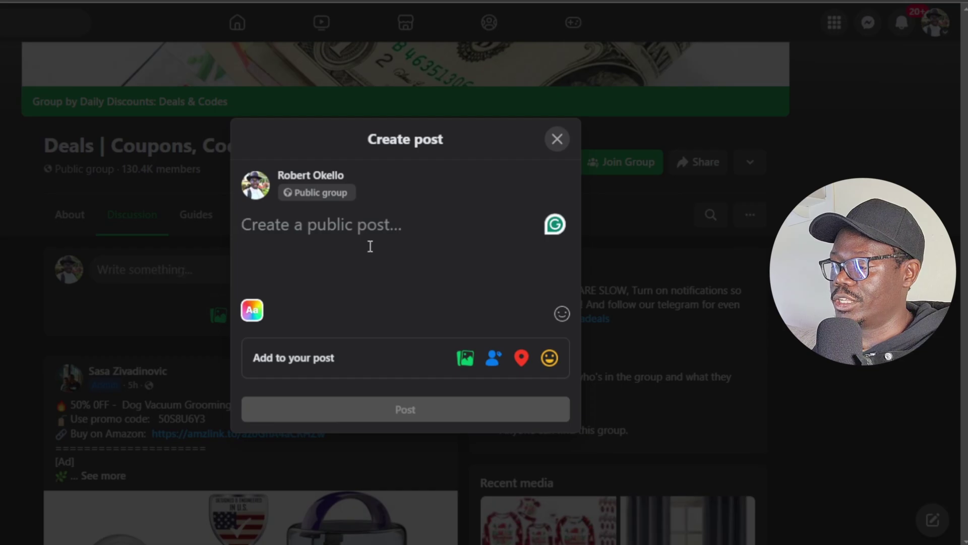
text(How I saved $750 on Amazon! We all shop online these days for various things, but what if you could shop without spending hundreds of dollars from your pocket? Yes guys it is possible. You can shop without spending thousands of dollars.  If you want to know more about it, here's what you need to do: 1. Like this post and share it with your friends 2. Message me your country name I will send you the details)
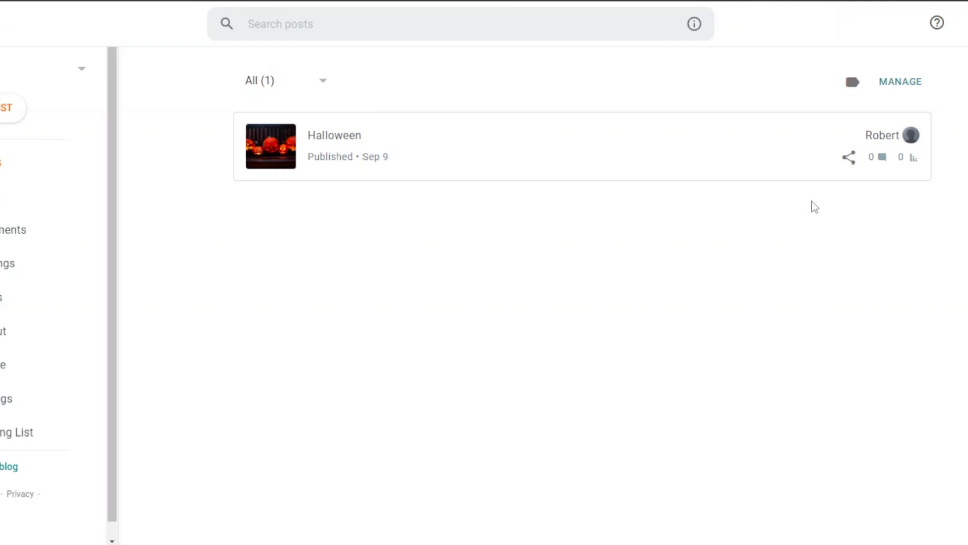
click(849, 157)
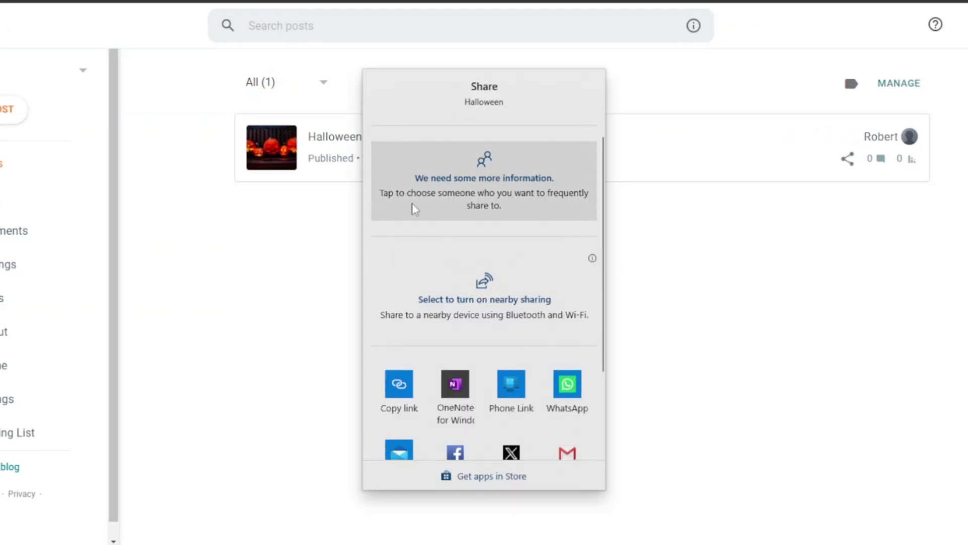
click(398, 385)
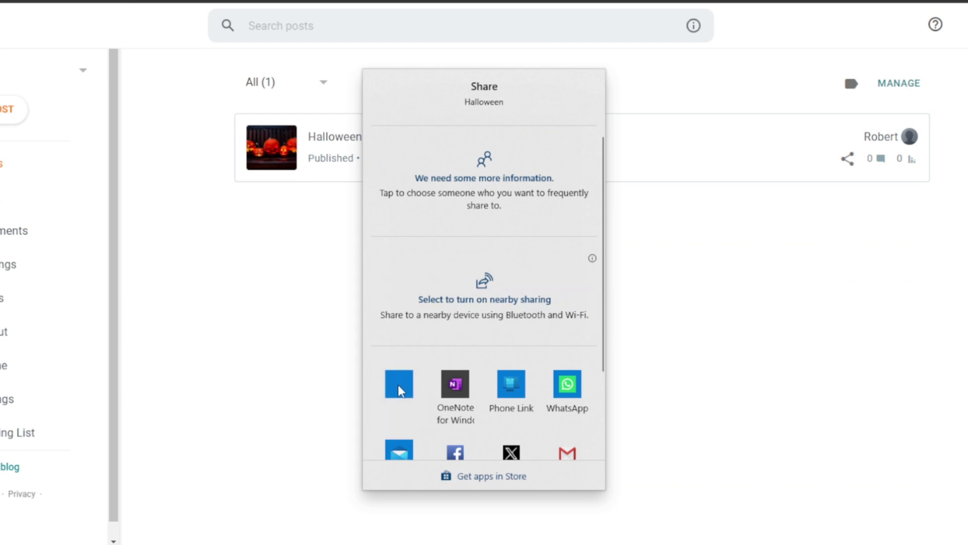